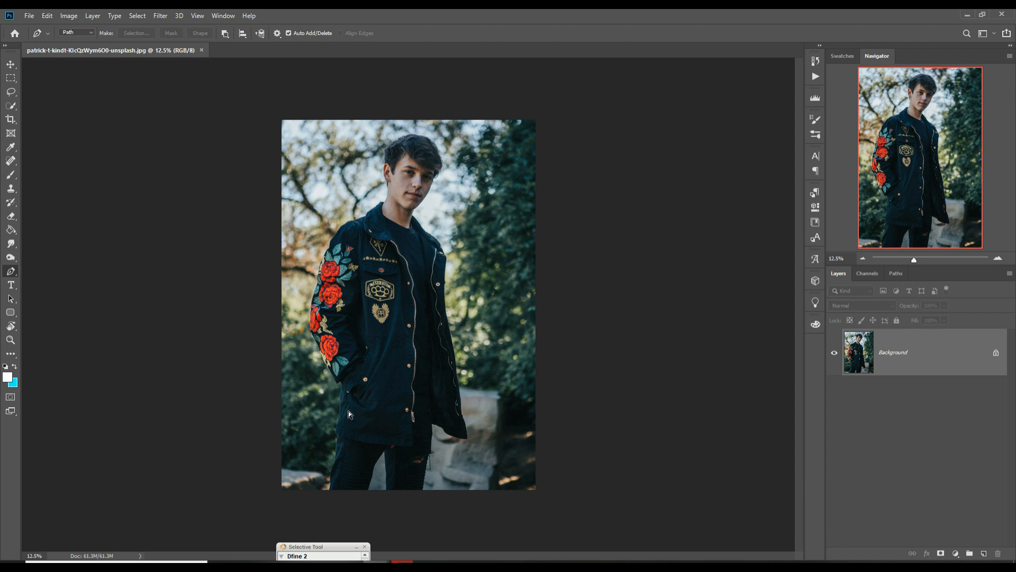
- Trace a Pen path around the man's head, along his jawline and neck to where the jacket collar begins
{"action": "key", "text": "ctrl+plus"}
{"action": "key", "text": "ctrl+plus"}
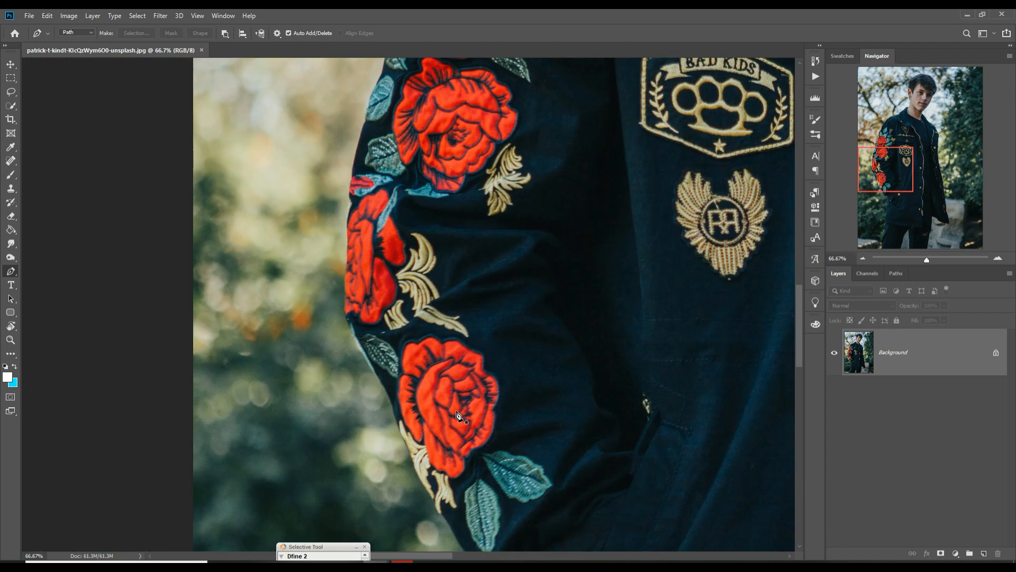
{"action": "key", "text": "ctrl+plus"}
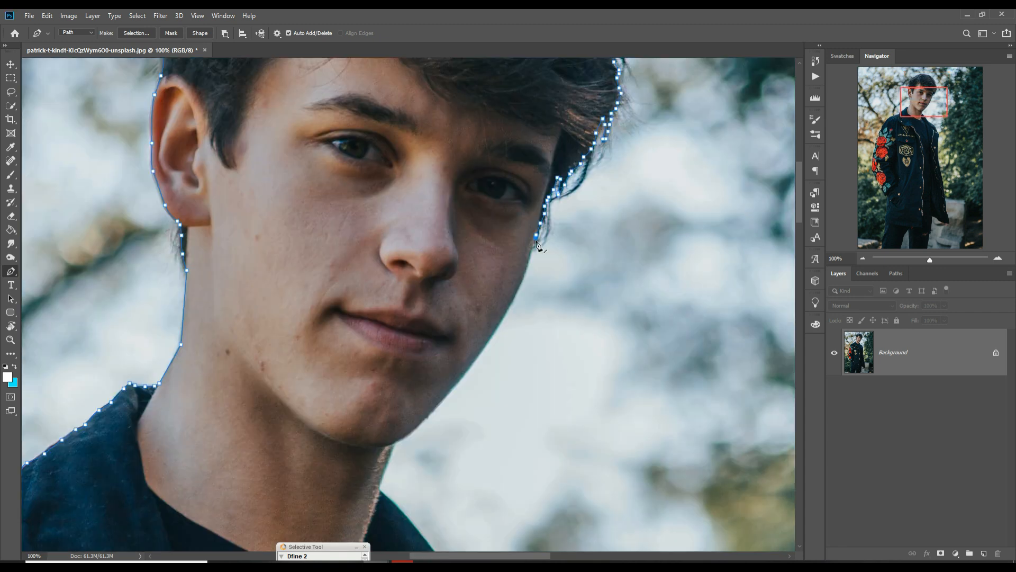
{"action": "left_click", "coordinate": [503, 321]}
{"action": "left_click", "coordinate": [437, 410]}
{"action": "left_click", "coordinate": [396, 443]}
{"action": "left_click", "coordinate": [434, 290]}
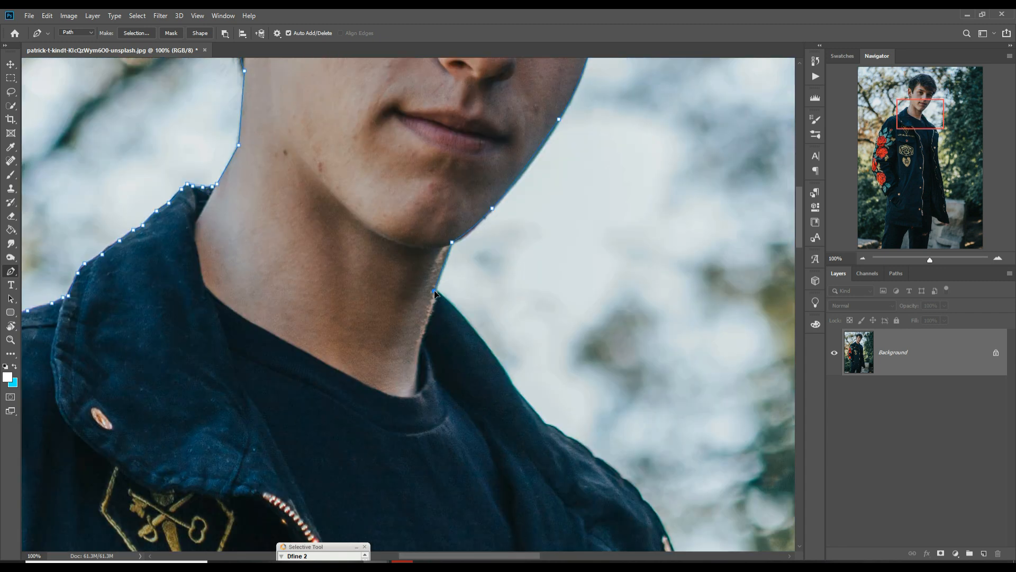
- Continue the Pen path along the collar, shoulder and jacket edge, and close it at the lower part of the embroidered sleeve
{"action": "left_click", "coordinate": [479, 337]}
{"action": "left_click", "coordinate": [514, 388]}
{"action": "left_click", "coordinate": [545, 425]}
{"action": "left_click", "coordinate": [586, 449]}
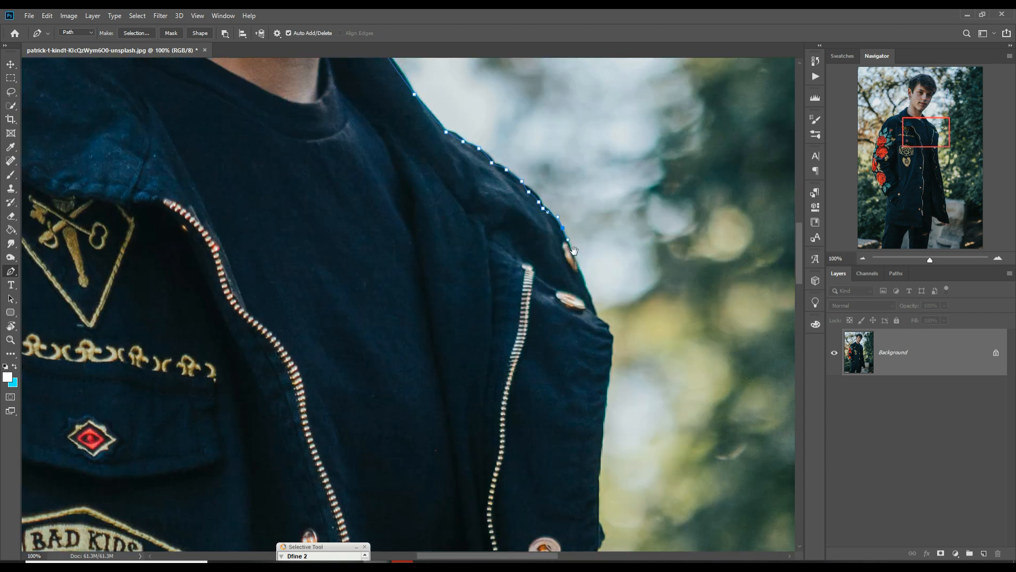
{"action": "left_click", "coordinate": [601, 459]}
{"action": "left_click", "coordinate": [618, 392]}
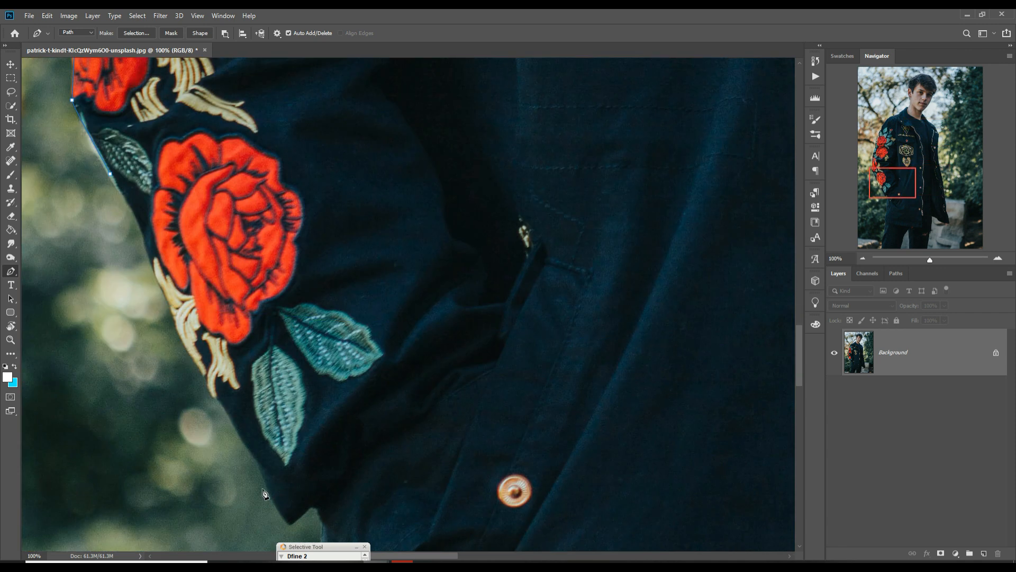
{"action": "left_click", "coordinate": [154, 271]}
{"action": "key", "text": "ctrl+0"}
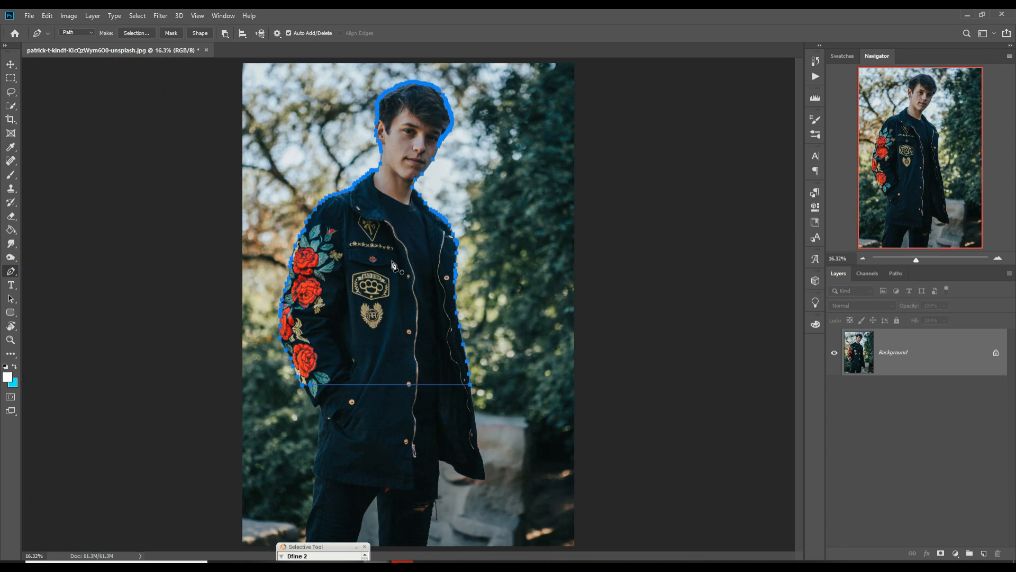
- Convert the closed path into a selection and invert it so that only the man is selected
{"action": "right_click", "coordinate": [369, 243]}
{"action": "left_click", "coordinate": [404, 286]}
{"action": "left_click", "coordinate": [569, 161]}
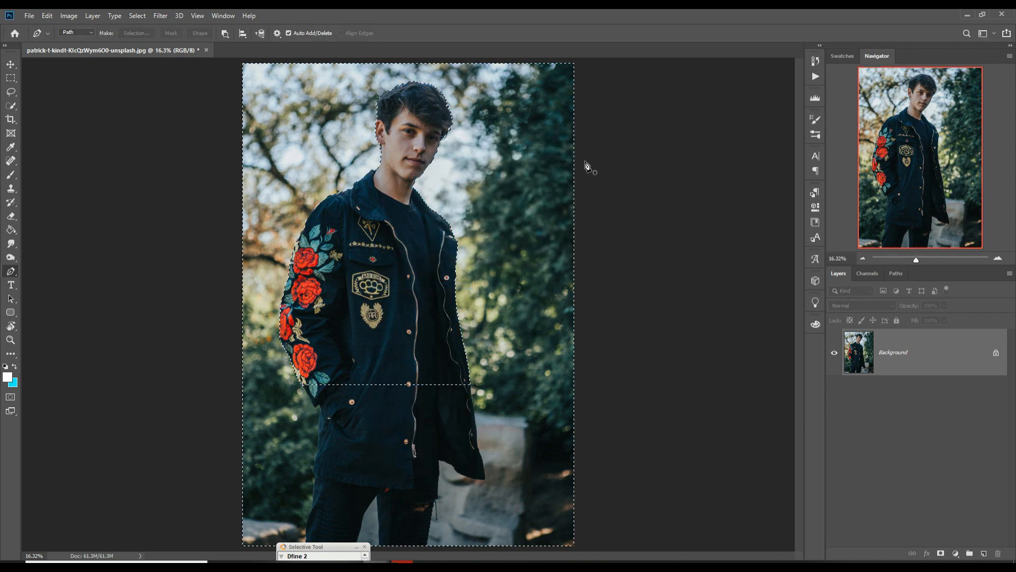
{"action": "left_click", "coordinate": [137, 16]}
{"action": "left_click", "coordinate": [146, 56]}
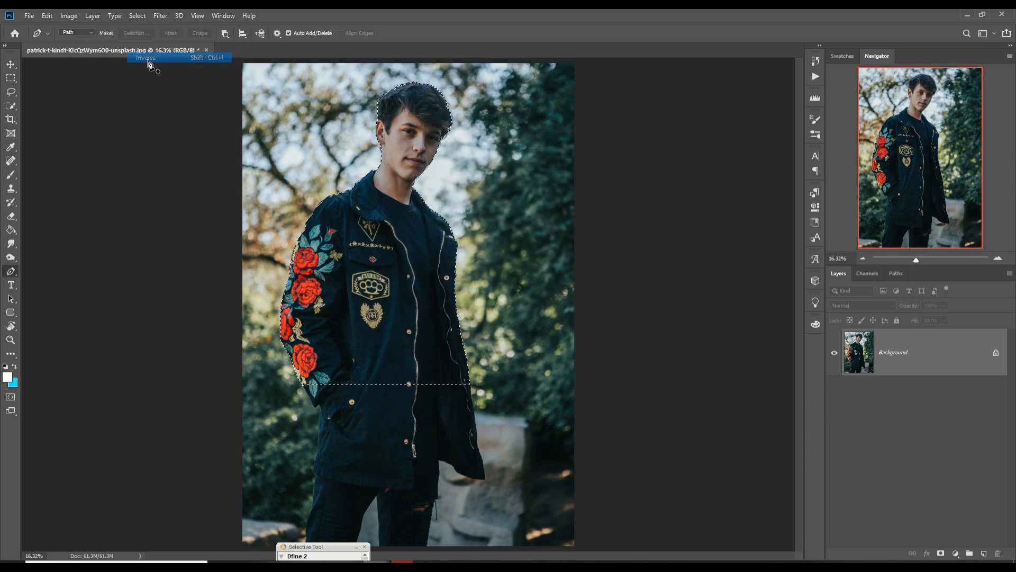
- Create a new blank landscape document with a white background from a preset
{"action": "key", "text": "v"}
{"action": "left_click", "coordinate": [29, 16]}
{"action": "left_click", "coordinate": [36, 25]}
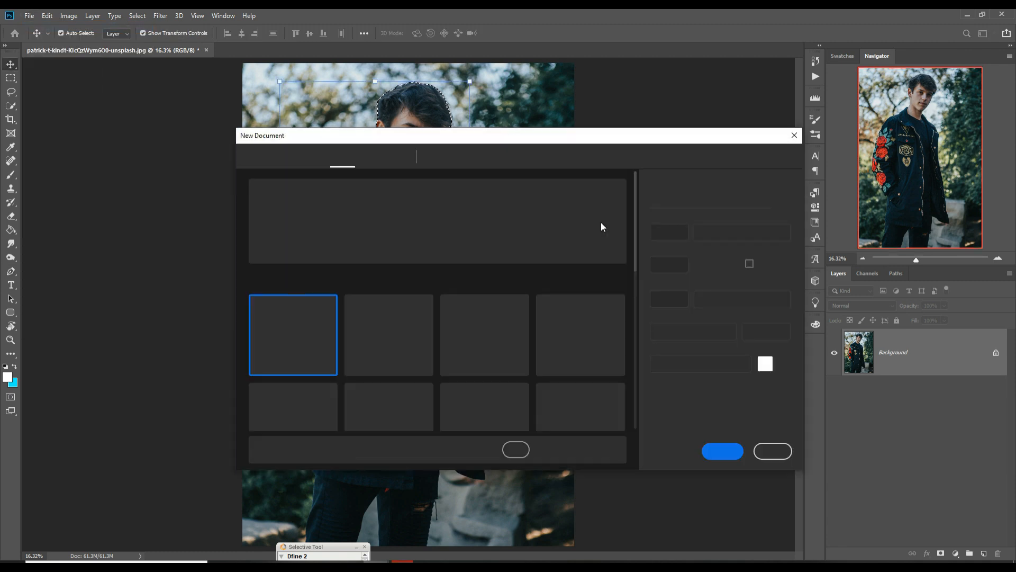
{"action": "left_click", "coordinate": [377, 322]}
{"action": "left_click", "coordinate": [727, 450]}
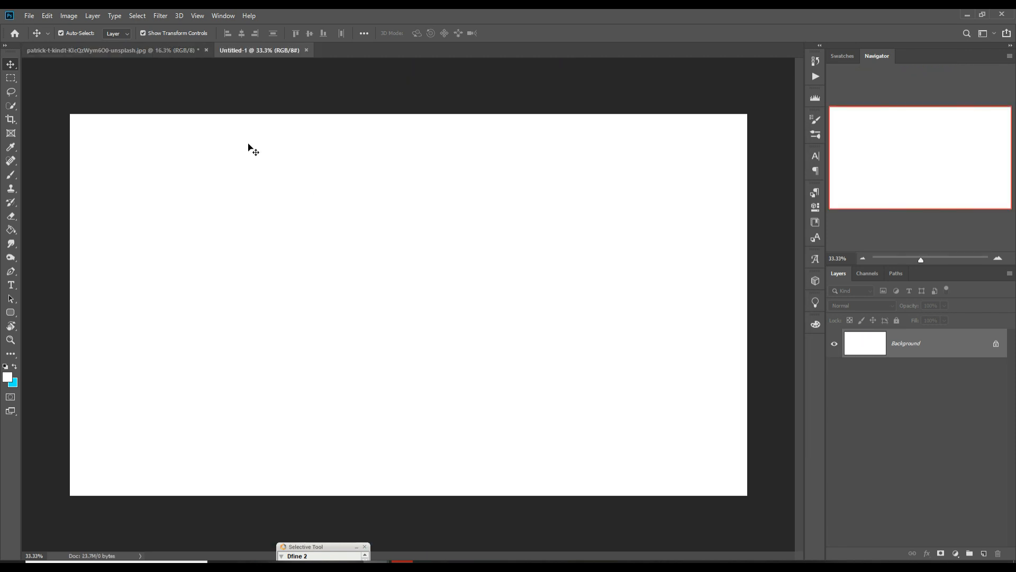
- Float the portrait photo's window, copy the selected man into the new document and minimize the photo
{"action": "left_click", "coordinate": [141, 52]}
{"action": "left_click_drag", "start_coordinate": [142, 52], "coordinate": [821, 174]}
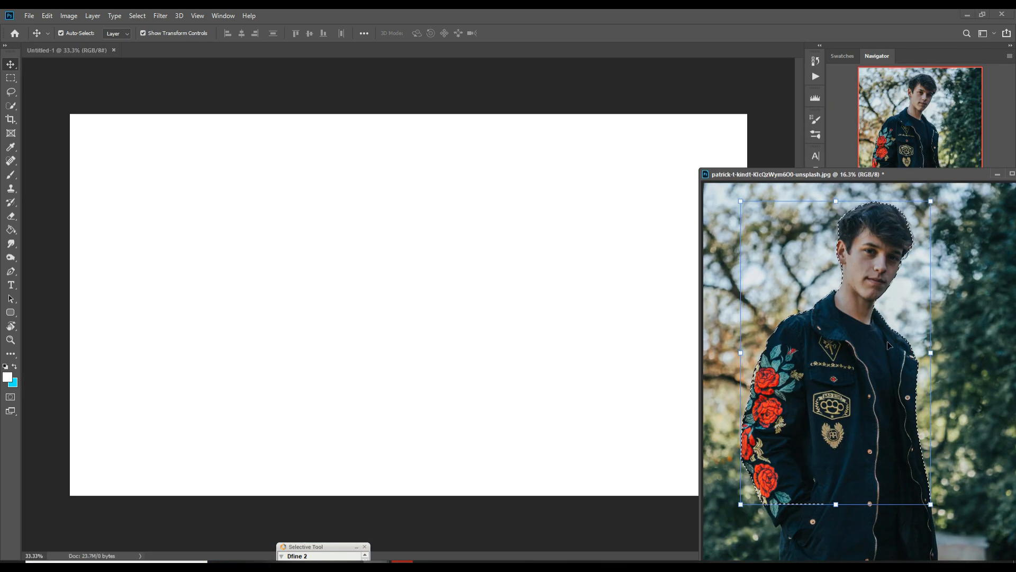
{"action": "left_click_drag", "start_coordinate": [878, 243], "coordinate": [620, 250]}
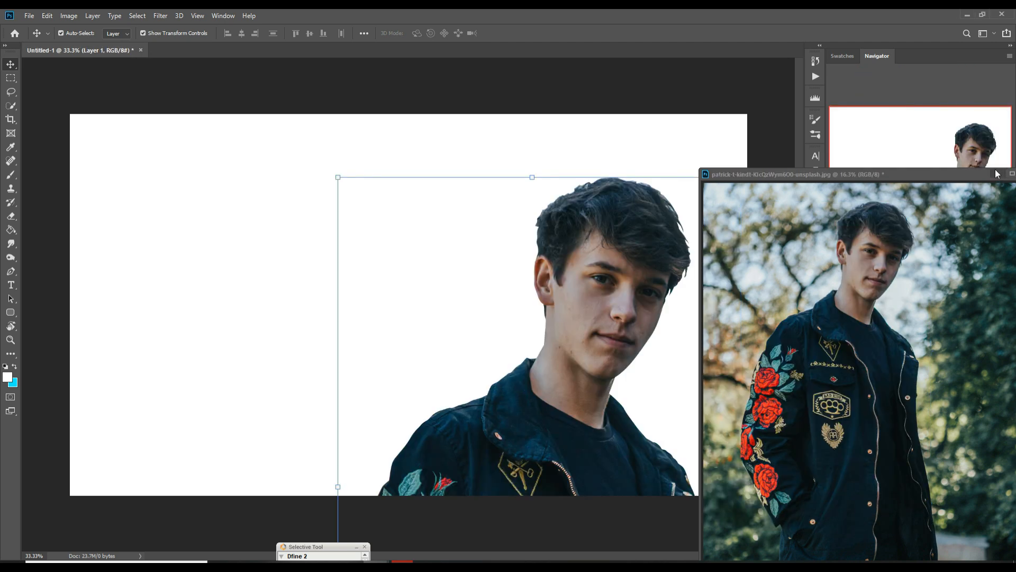
{"action": "left_click", "coordinate": [997, 174]}
- Scale the man to 49.20% and place him near the middle of the canvas, with his cut-off lower edge on the canvas bottom
{"action": "left_click_drag", "start_coordinate": [537, 188], "coordinate": [535, 289]}
{"action": "left_click_drag", "start_coordinate": [564, 381], "coordinate": [420, 165]}
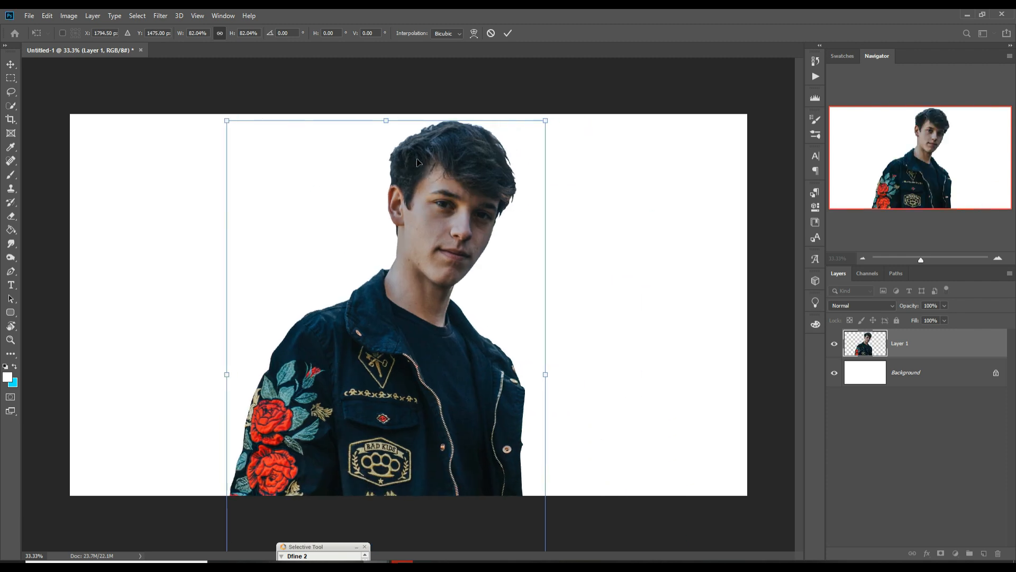
{"action": "left_click_drag", "start_coordinate": [391, 128], "coordinate": [397, 286]}
{"action": "left_click_drag", "start_coordinate": [425, 465], "coordinate": [435, 334]}
{"action": "left_click_drag", "start_coordinate": [400, 164], "coordinate": [400, 199]}
{"action": "left_click_drag", "start_coordinate": [443, 318], "coordinate": [437, 312]}
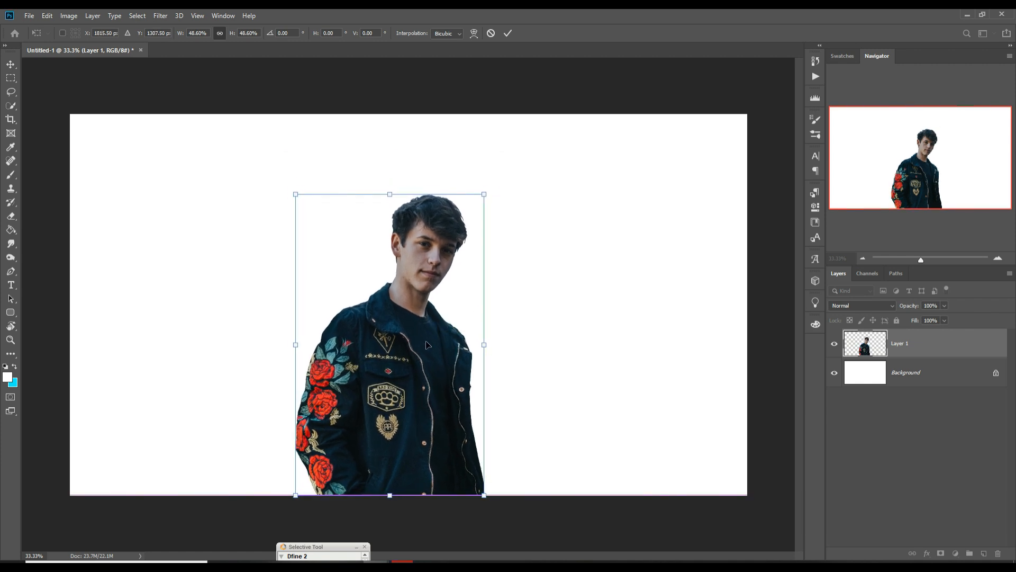
{"action": "left_click_drag", "start_coordinate": [394, 198], "coordinate": [393, 194]}
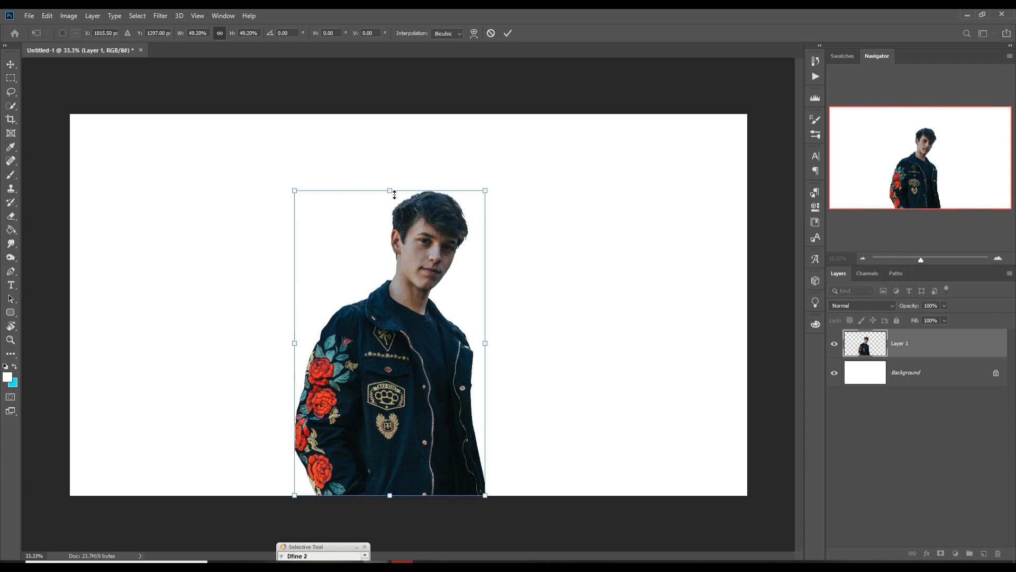
{"action": "left_click", "coordinate": [508, 33]}
- Select the central starburst in speech-bubble-4963801.png, copy it into the composition and minimize the source file
{"action": "mouse_move", "coordinate": [375, 563]}
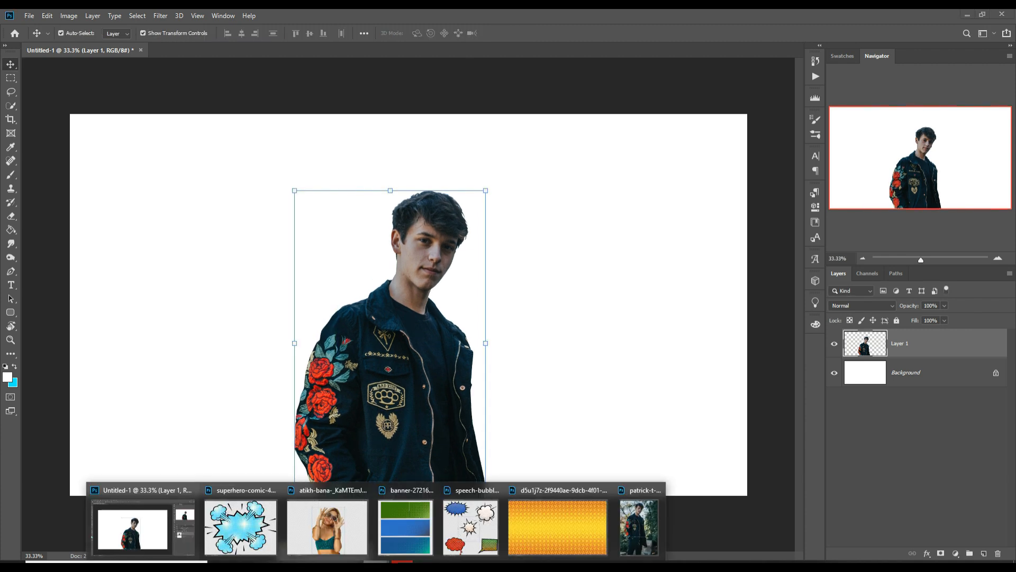
{"action": "left_click", "coordinate": [470, 526]}
{"action": "left_click_drag", "start_coordinate": [795, 150], "coordinate": [640, 56]}
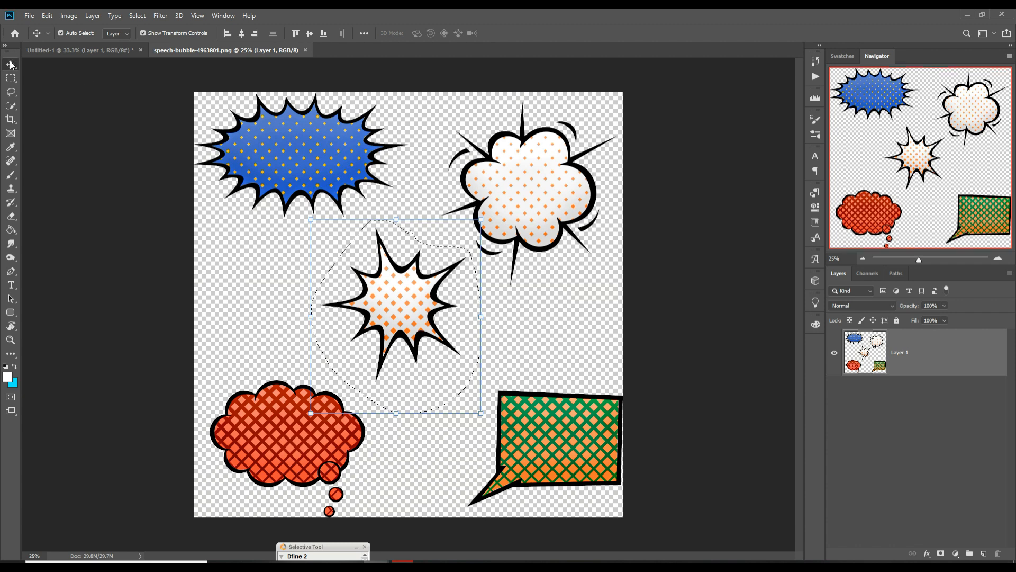
{"action": "left_click_drag", "start_coordinate": [179, 52], "coordinate": [521, 95]}
{"action": "left_click_drag", "start_coordinate": [752, 327], "coordinate": [418, 292]}
{"action": "left_click", "coordinate": [895, 96]}
- Scale the starburst to about 134% and position it over the man's head
{"action": "left_click_drag", "start_coordinate": [495, 182], "coordinate": [533, 141]}
{"action": "left_click_drag", "start_coordinate": [465, 271], "coordinate": [467, 256]}
{"action": "left_click_drag", "start_coordinate": [414, 374], "coordinate": [415, 403]}
{"action": "mouse_move", "coordinate": [409, 319]}
{"action": "left_mouse_down"}
{"action": "mouse_move", "coordinate": [406, 330]}
{"action": "mouse_move", "coordinate": [416, 325]}
{"action": "left_mouse_up"}
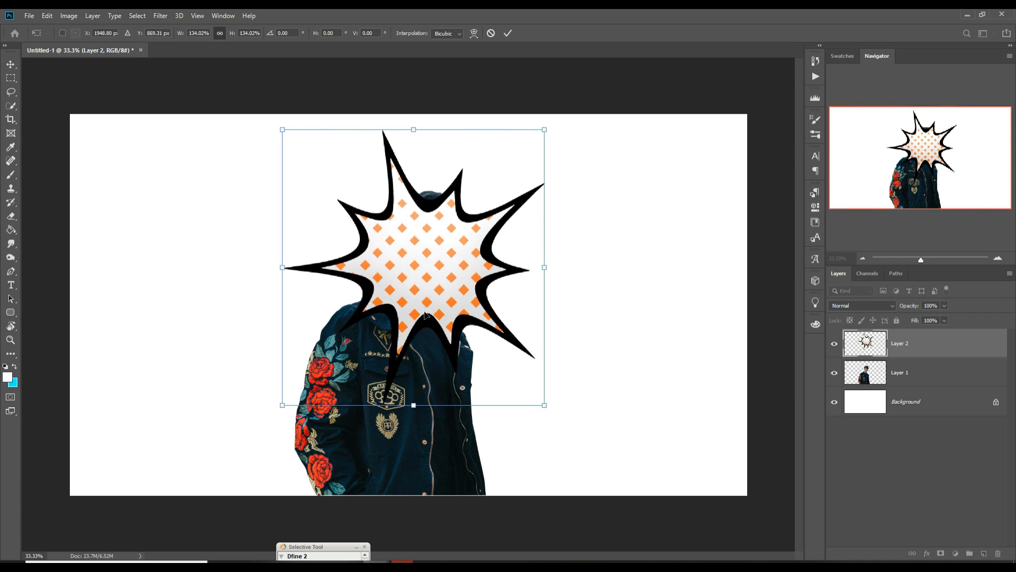
{"action": "left_click", "coordinate": [506, 33]}
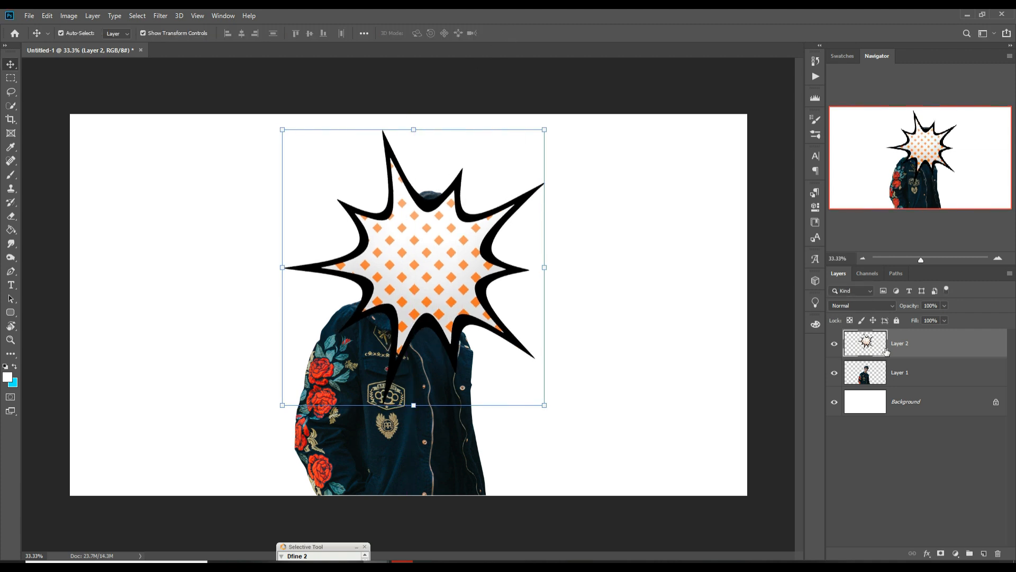
- Select the dotted interior of the starburst with the Quick Selection tool
{"action": "left_click", "coordinate": [11, 106]}
{"action": "left_click_drag", "start_coordinate": [416, 248], "coordinate": [416, 250]}
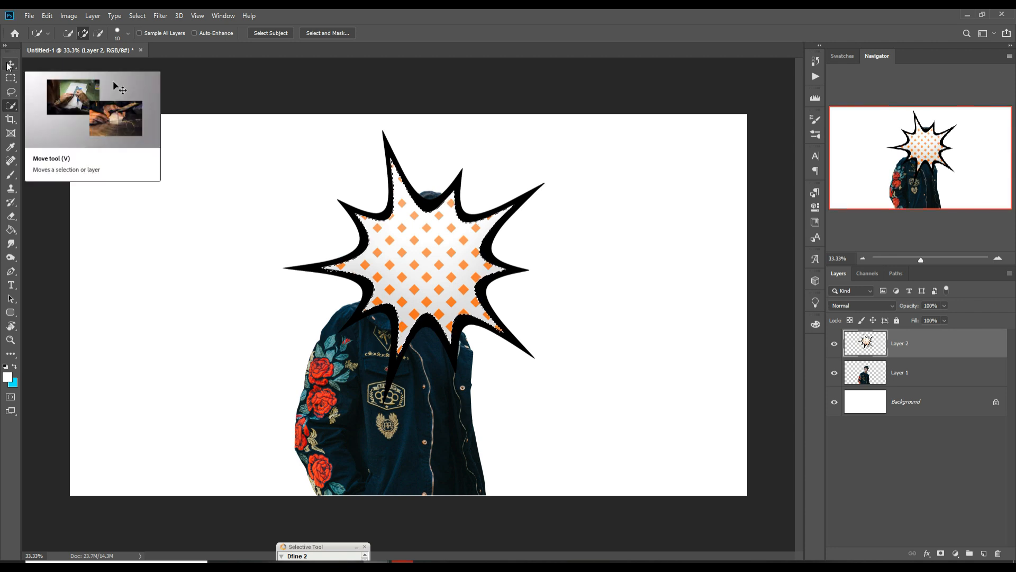
{"action": "left_click", "coordinate": [955, 553]}
{"action": "left_click", "coordinate": [948, 366]}
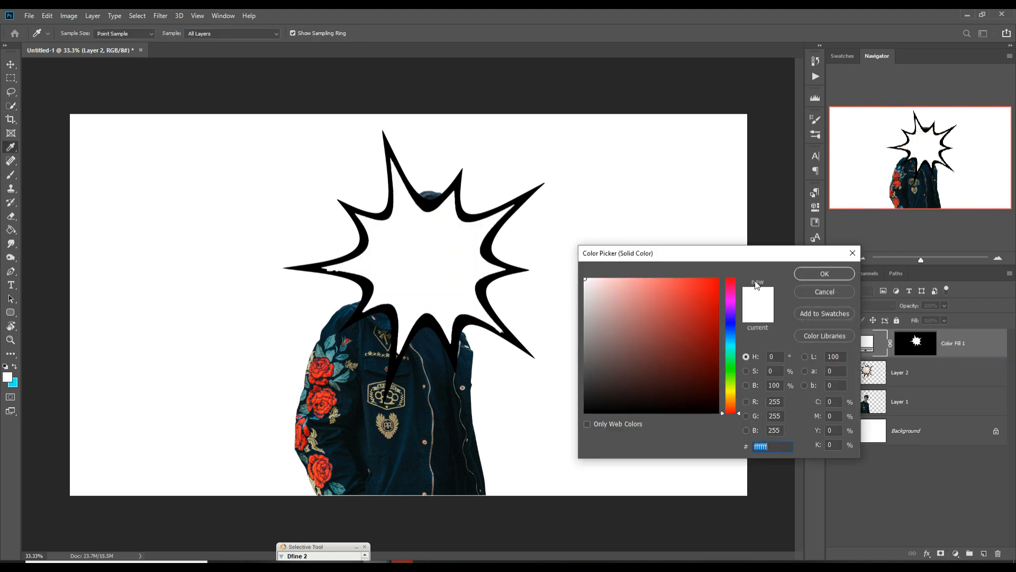
{"action": "left_click", "coordinate": [852, 254]}
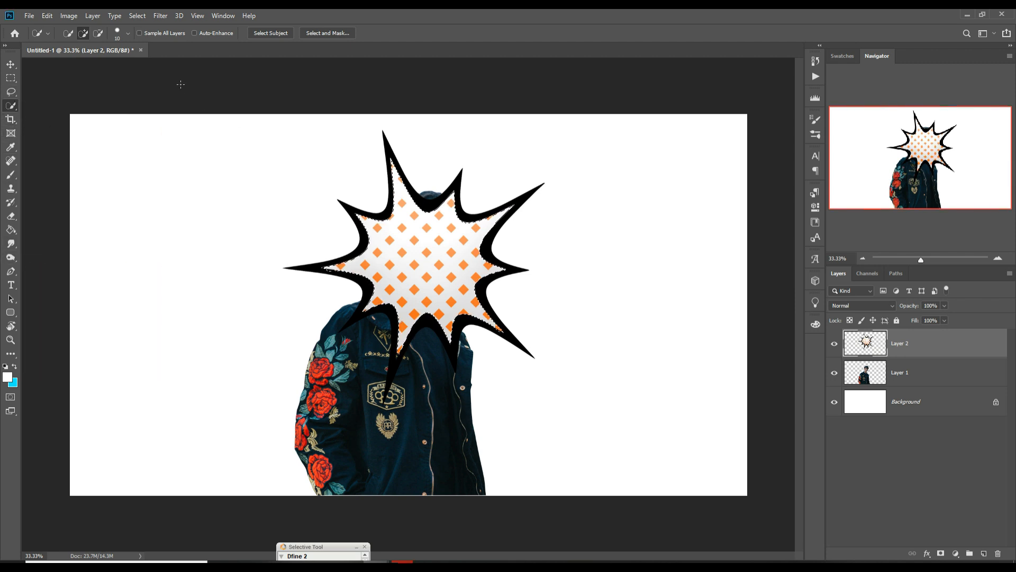
- Refine the selection of the starburst's interior by subtracting stray areas along the inner edge of the black outline
{"action": "key", "text": "alt"}
{"action": "key", "text": "ctrl+plus"}
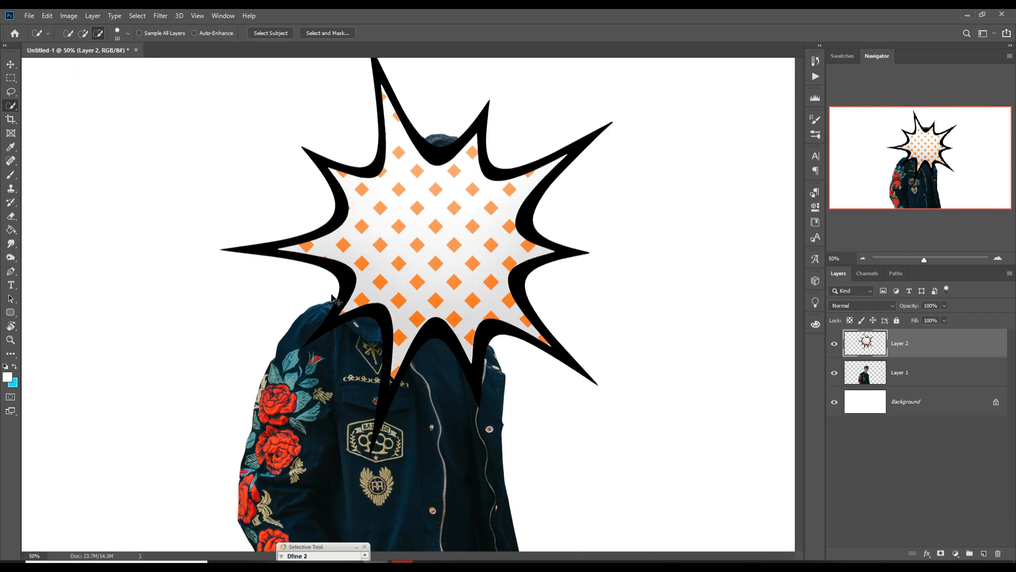
{"action": "key", "text": "ctrl+plus"}
{"action": "key", "text": "ctrl+plus"}
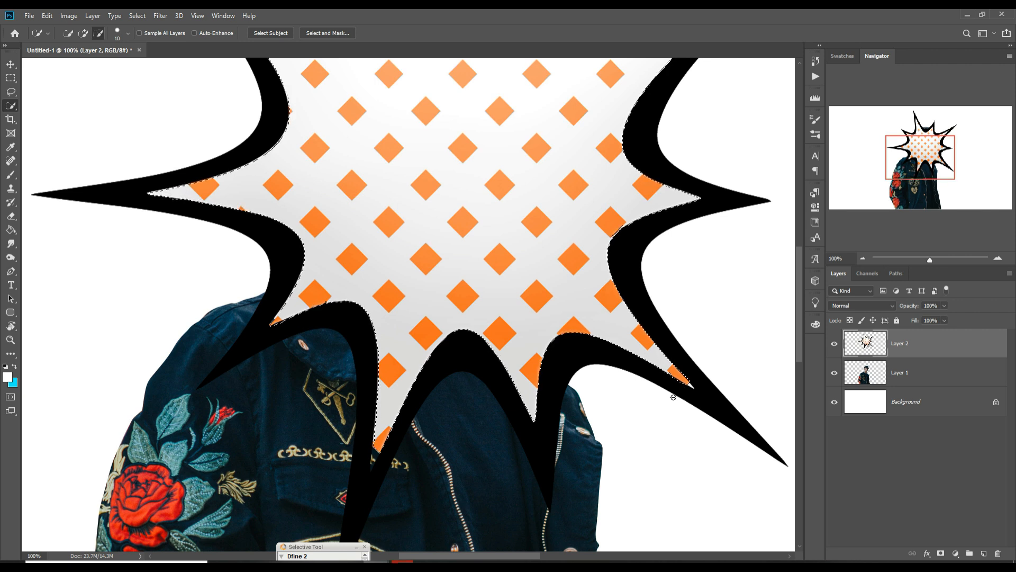
{"action": "left_click_drag", "start_coordinate": [651, 391], "coordinate": [635, 542]}
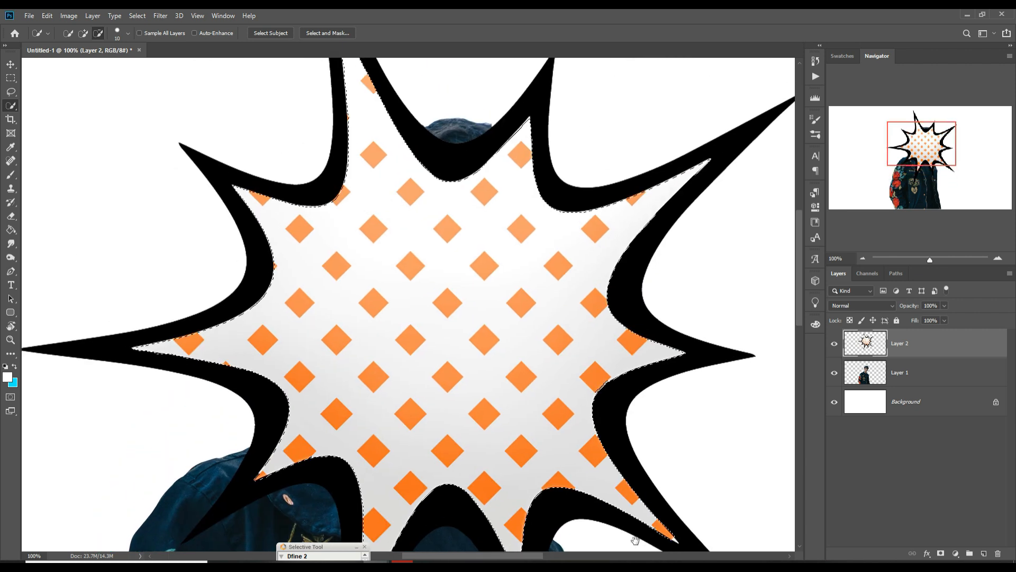
{"action": "key", "text": "ctrl+minus"}
{"action": "key", "text": "ctrl+0"}
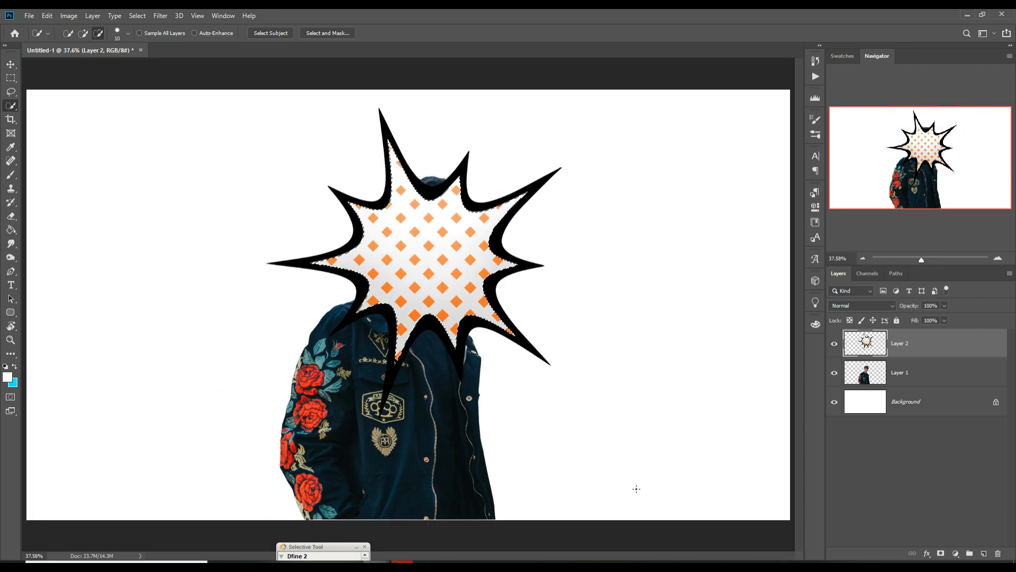
- Add a white (ffffff) Solid Color fill layer over the selected starburst interior
{"action": "left_click", "coordinate": [955, 553]}
{"action": "left_click", "coordinate": [962, 363]}
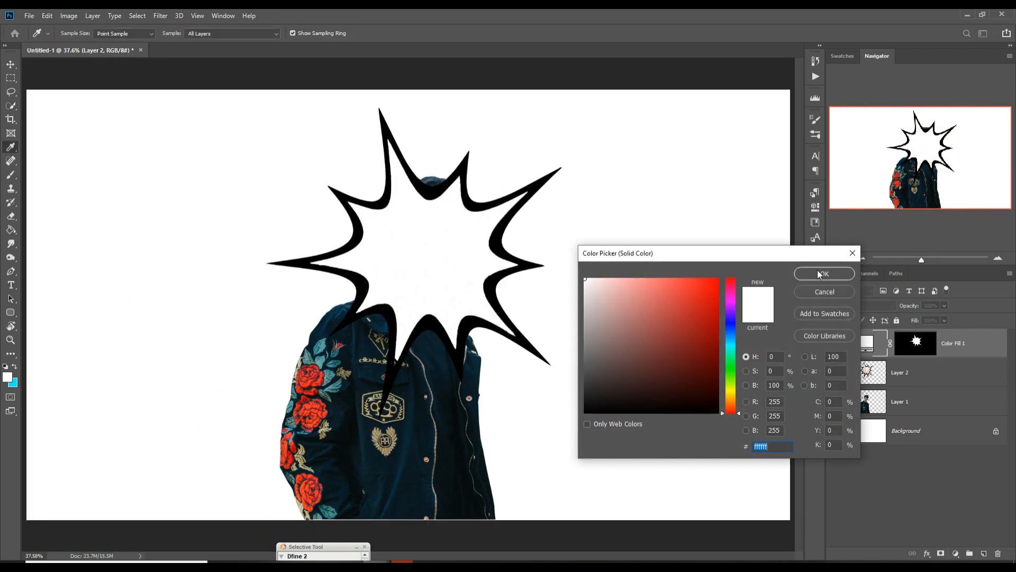
{"action": "left_click", "coordinate": [818, 272]}
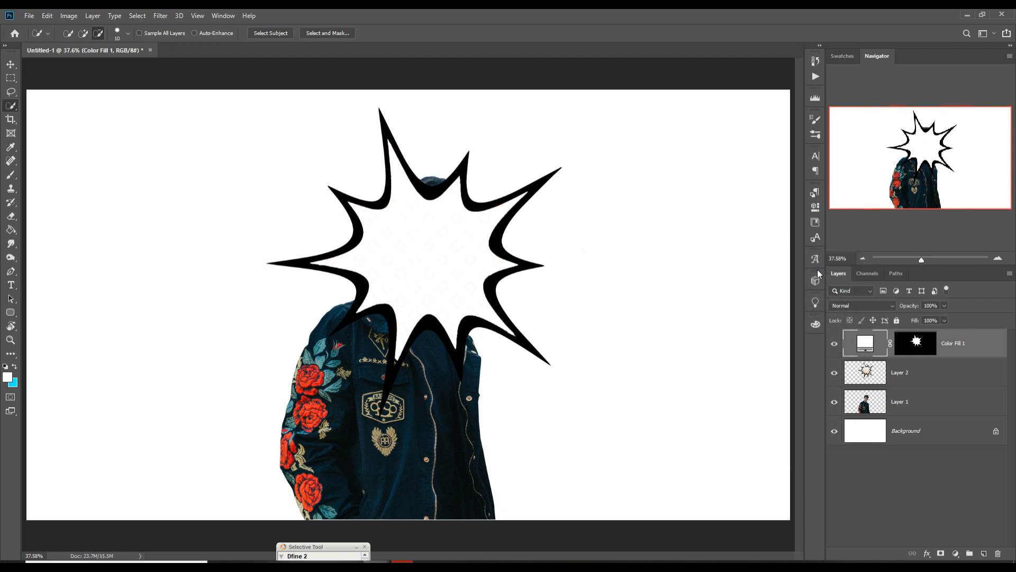
- Merge the white fill layer with the starburst layer beneath it
{"action": "left_click", "coordinate": [6, 64]}
{"action": "left_click", "coordinate": [945, 366], "text": "shift"}
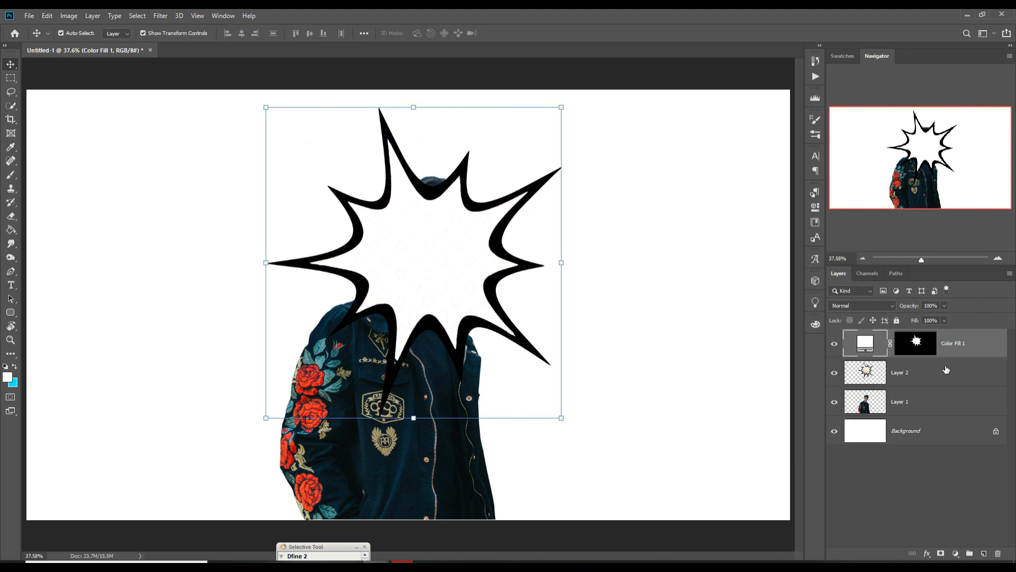
{"action": "right_click", "coordinate": [948, 347]}
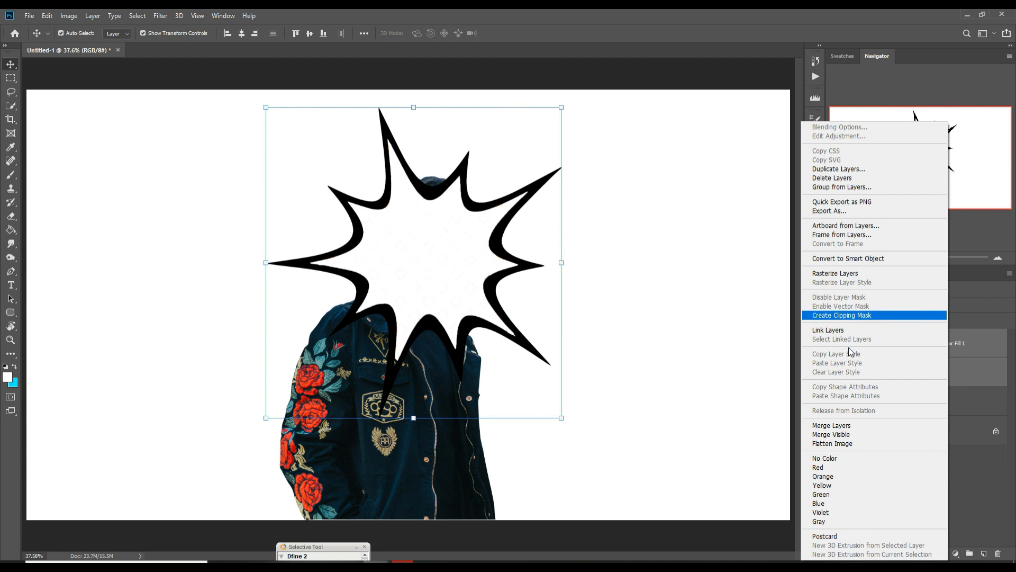
{"action": "left_click", "coordinate": [832, 425]}
- Copy the yellow-orange halftone pattern into the composition directly above the Background layer, and move its source window aside
{"action": "left_click", "coordinate": [916, 403]}
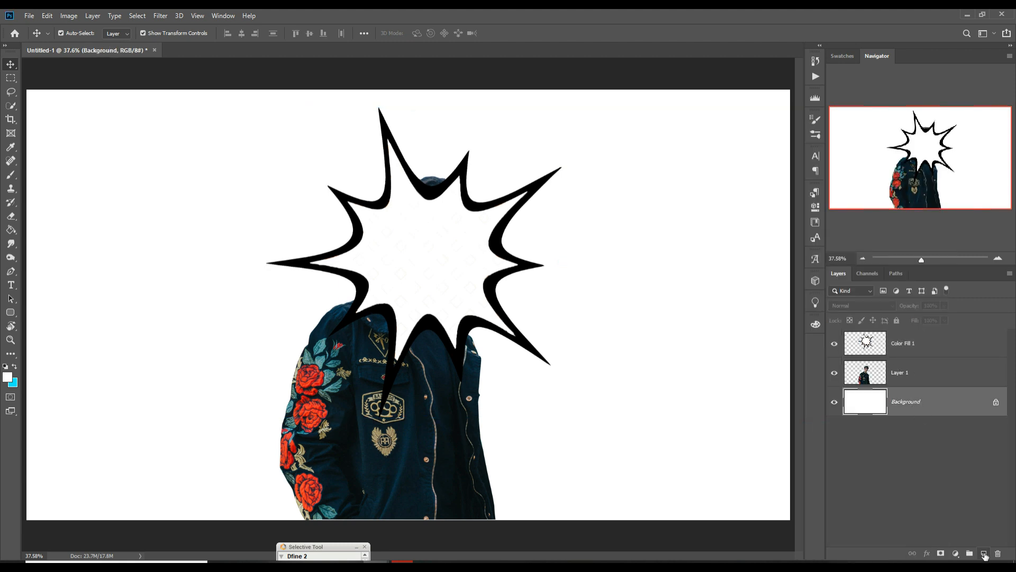
{"action": "mouse_move", "coordinate": [377, 559]}
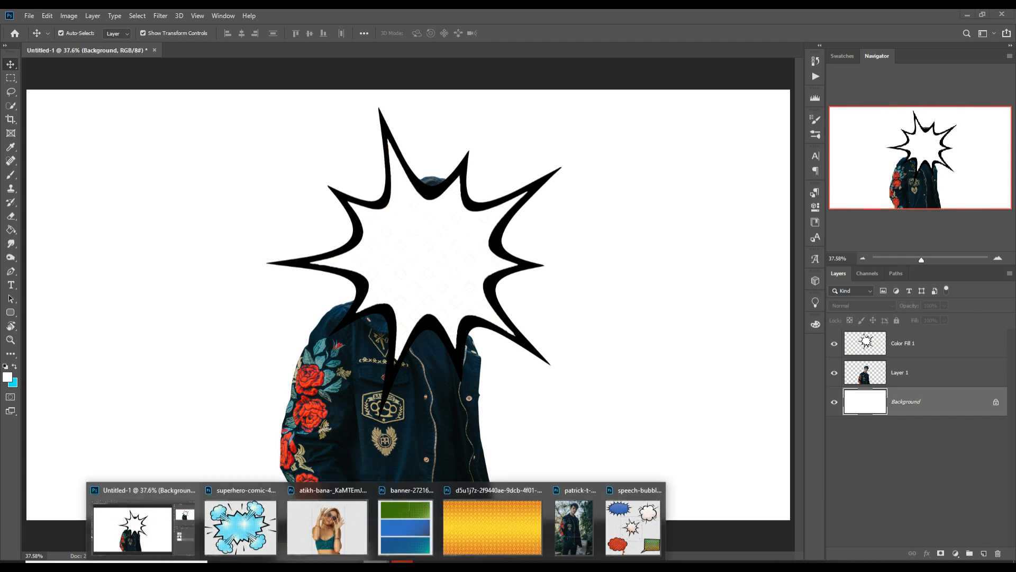
{"action": "left_click", "coordinate": [462, 541]}
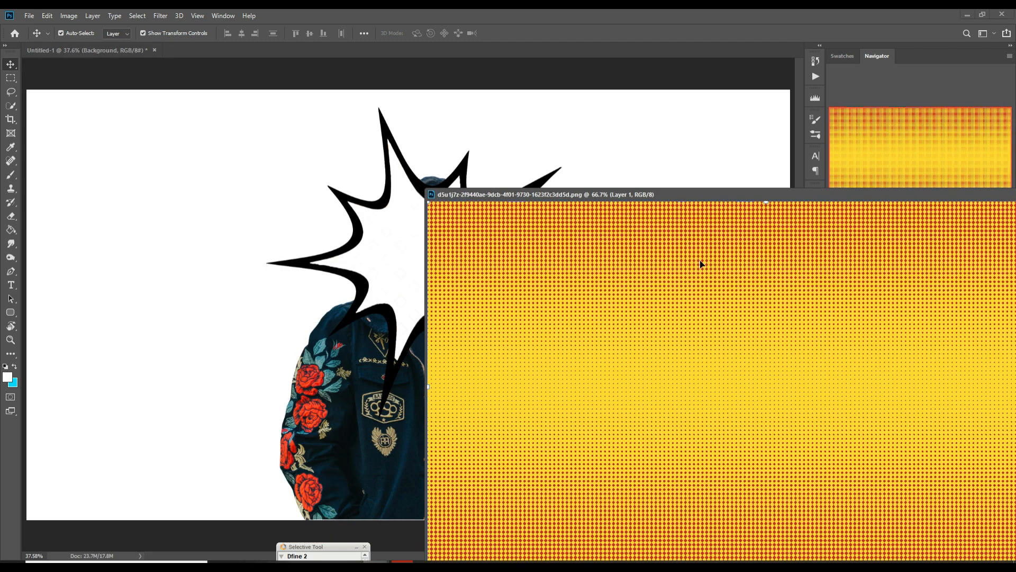
{"action": "left_click_drag", "start_coordinate": [699, 259], "coordinate": [180, 120]}
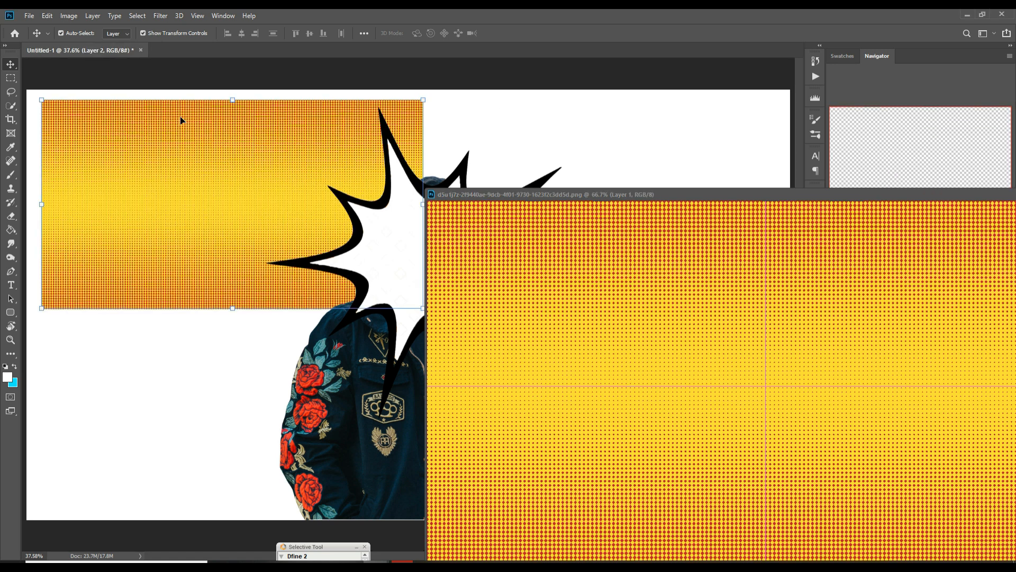
{"action": "left_click_drag", "start_coordinate": [959, 196], "coordinate": [503, 281]}
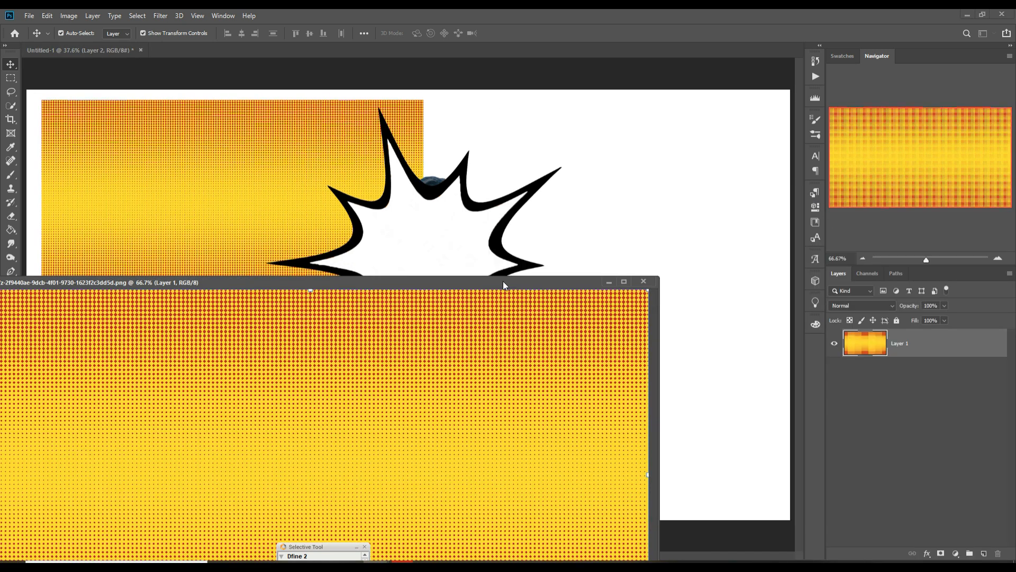
- Enlarge the halftone pattern layer proportionally to about 210% and position it so that it covers the entire canvas
{"action": "left_click", "coordinate": [608, 282]}
{"action": "left_click_drag", "start_coordinate": [423, 309], "coordinate": [815, 559]}
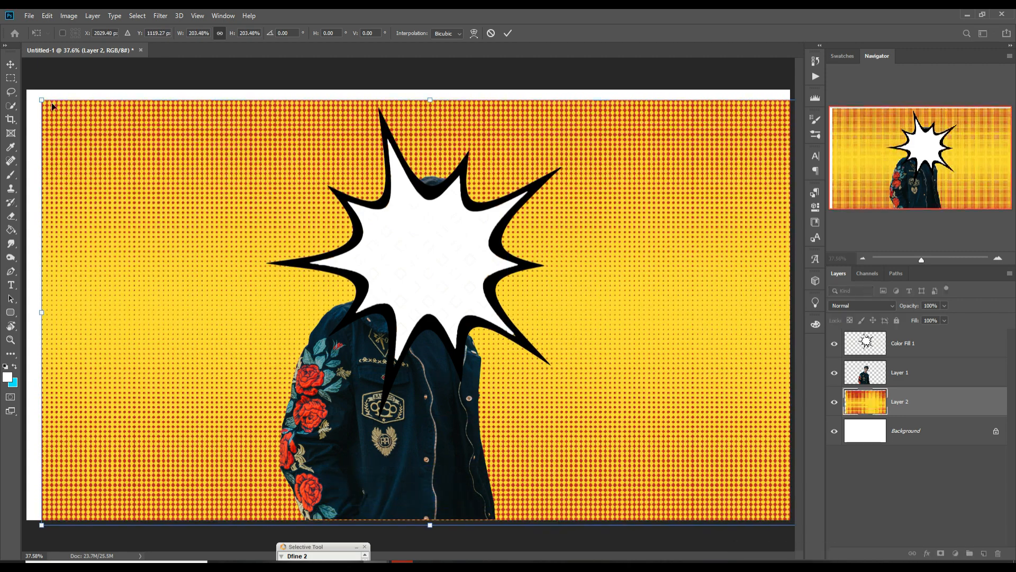
{"action": "left_click_drag", "start_coordinate": [46, 103], "coordinate": [30, 85]}
{"action": "left_click_drag", "start_coordinate": [719, 209], "coordinate": [699, 204]}
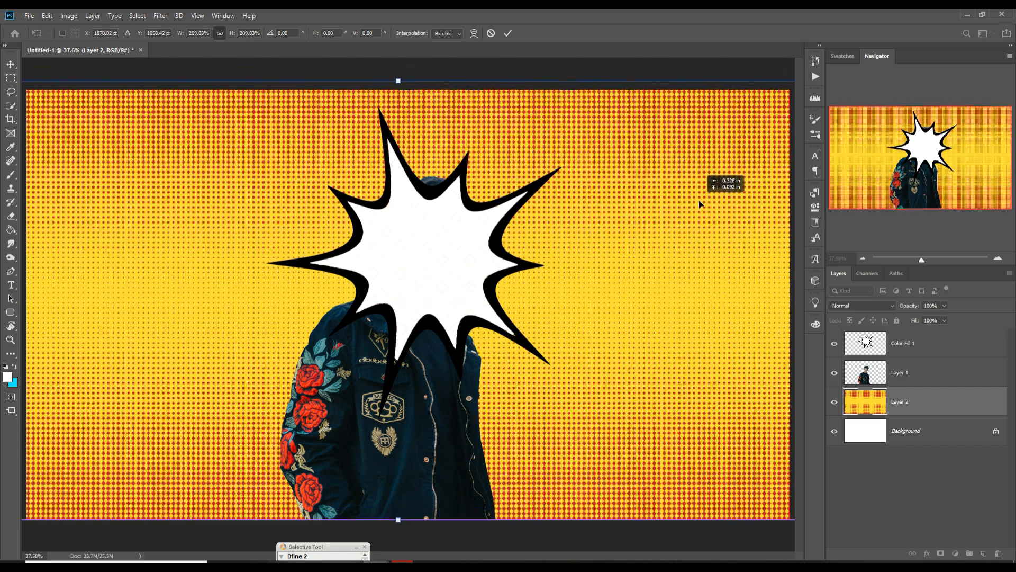
{"action": "left_click", "coordinate": [508, 32]}
- Move the starburst layer beneath the man's layer, and lower the man's layer opacity to 87%
{"action": "left_click_drag", "start_coordinate": [925, 353], "coordinate": [930, 383]}
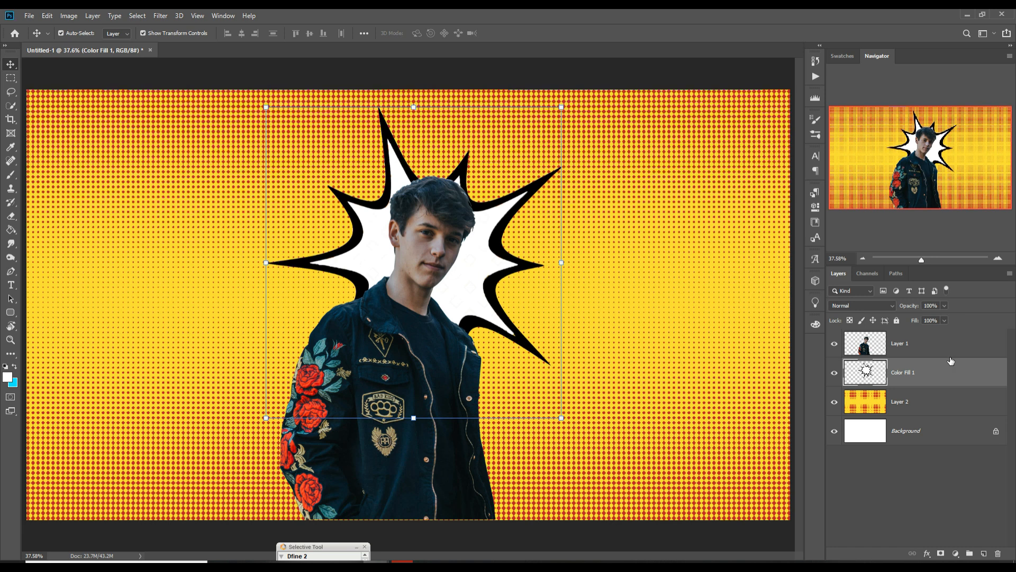
{"action": "left_click", "coordinate": [922, 353]}
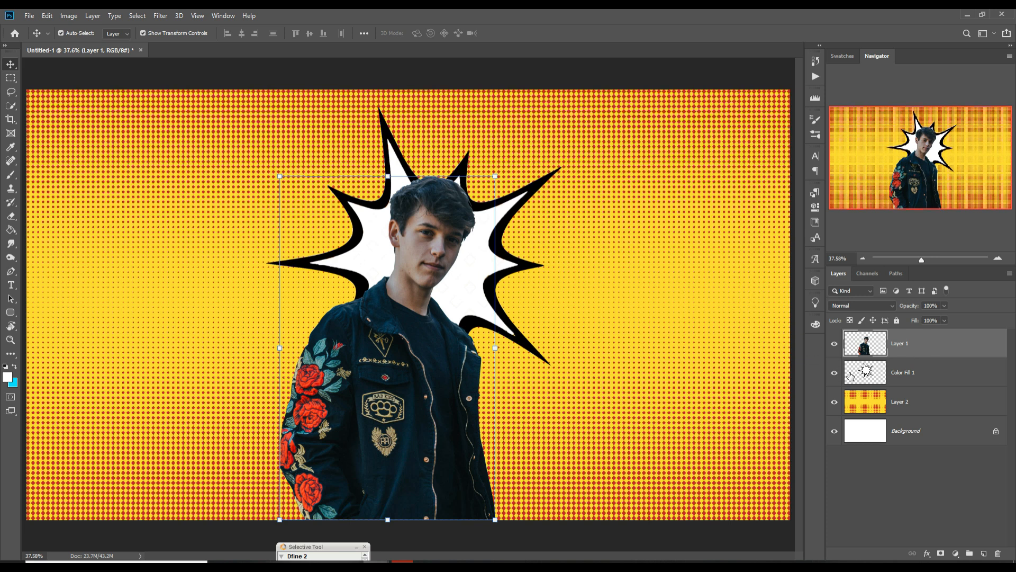
{"action": "left_click", "coordinate": [944, 306]}
{"action": "left_click_drag", "start_coordinate": [943, 318], "coordinate": [939, 319]}
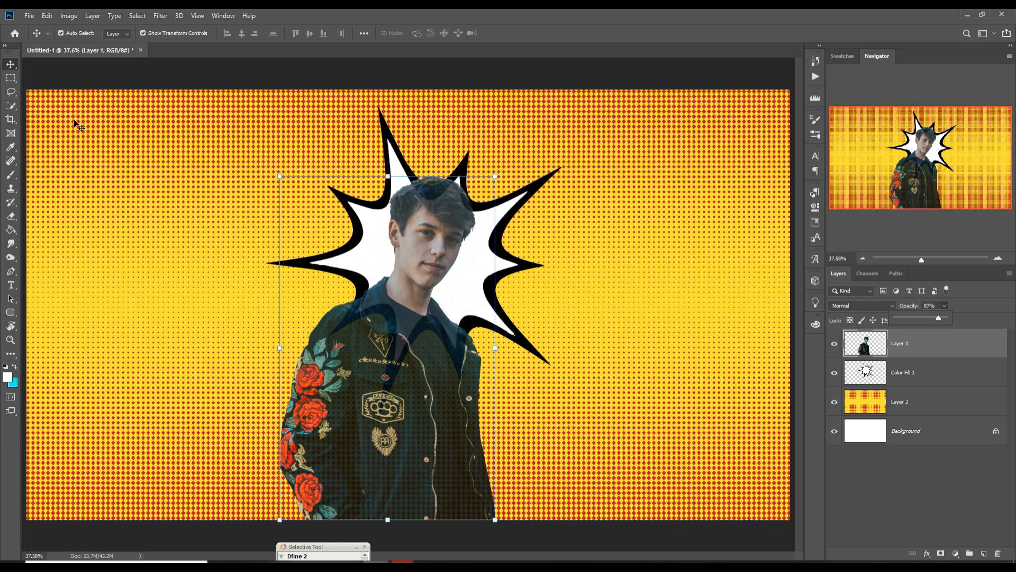
- Start a Pen path at the left collar, following the starburst's white edge to the shoulder spike's tip and over the adjoining arch
{"action": "left_click", "coordinate": [10, 271]}
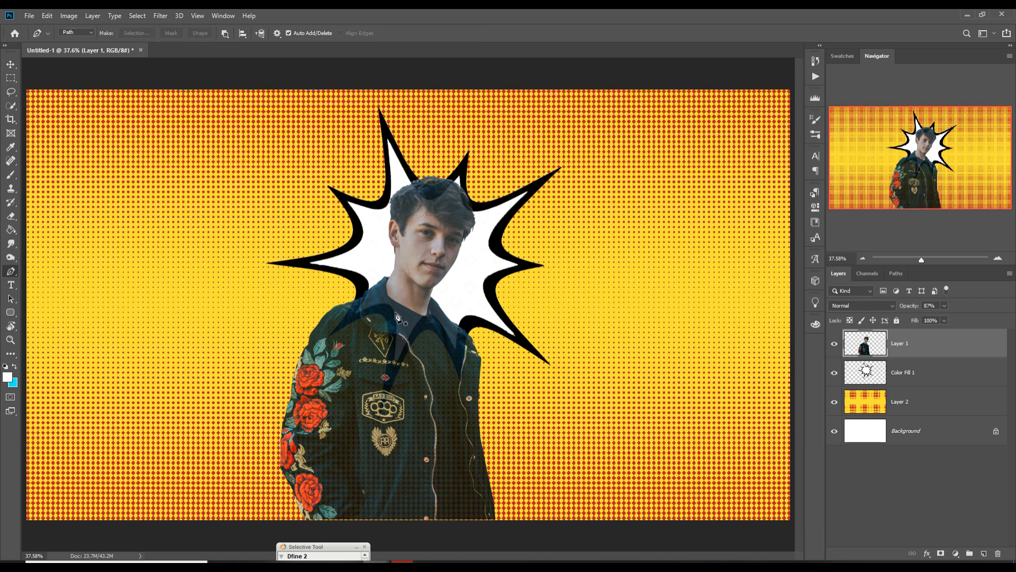
{"action": "scroll", "coordinate": [382, 310], "scroll_direction": "up", "scroll_amount": 4}
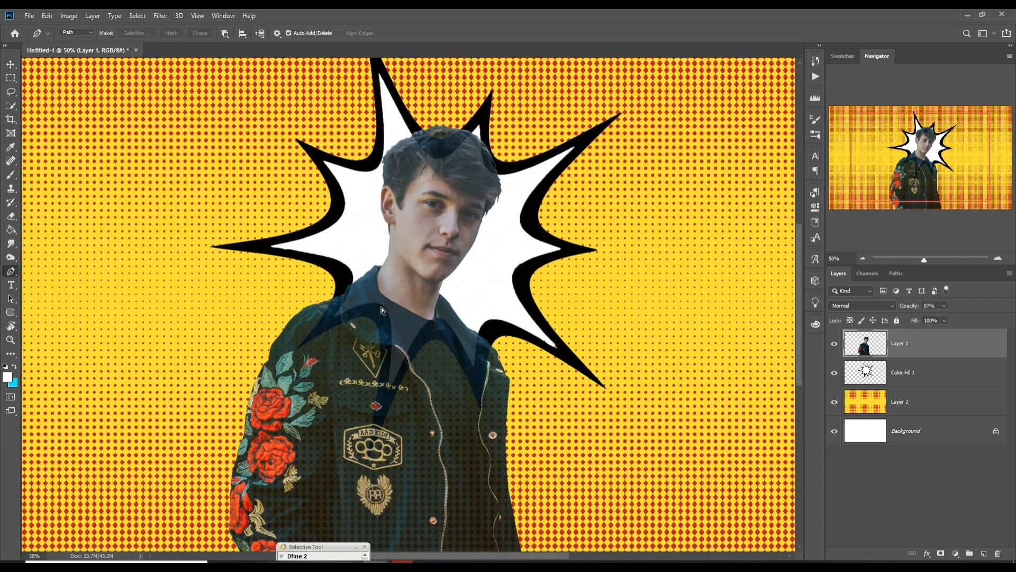
{"action": "scroll", "coordinate": [319, 312], "scroll_direction": "up", "scroll_amount": 1}
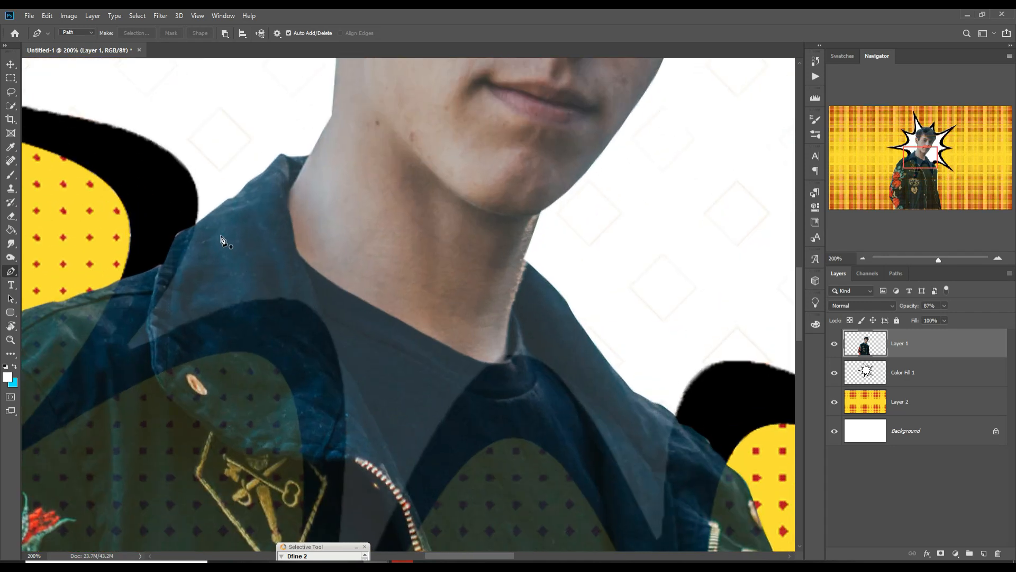
{"action": "left_click", "coordinate": [195, 225]}
{"action": "left_click", "coordinate": [115, 356]}
{"action": "left_click_drag", "start_coordinate": [157, 296], "coordinate": [166, 297]}
{"action": "left_click", "coordinate": [308, 305]}
{"action": "left_click", "coordinate": [236, 329]}
{"action": "left_click_drag", "start_coordinate": [236, 329], "coordinate": [234, 307]}
{"action": "left_click", "coordinate": [291, 302]}
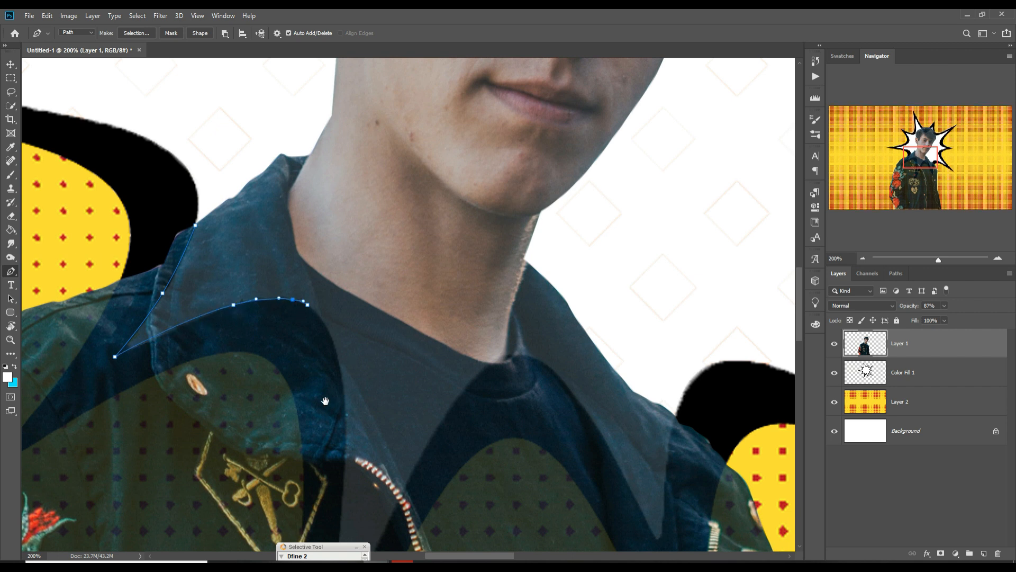
- Continue the path with a curve down the starburst's long lower-left spike to its white tip on the chest
{"action": "left_click_drag", "start_coordinate": [325, 401], "coordinate": [329, 303]}
{"action": "left_click", "coordinate": [335, 504]}
{"action": "left_click", "coordinate": [322, 290]}
{"action": "left_click_drag", "start_coordinate": [322, 290], "coordinate": [350, 269]}
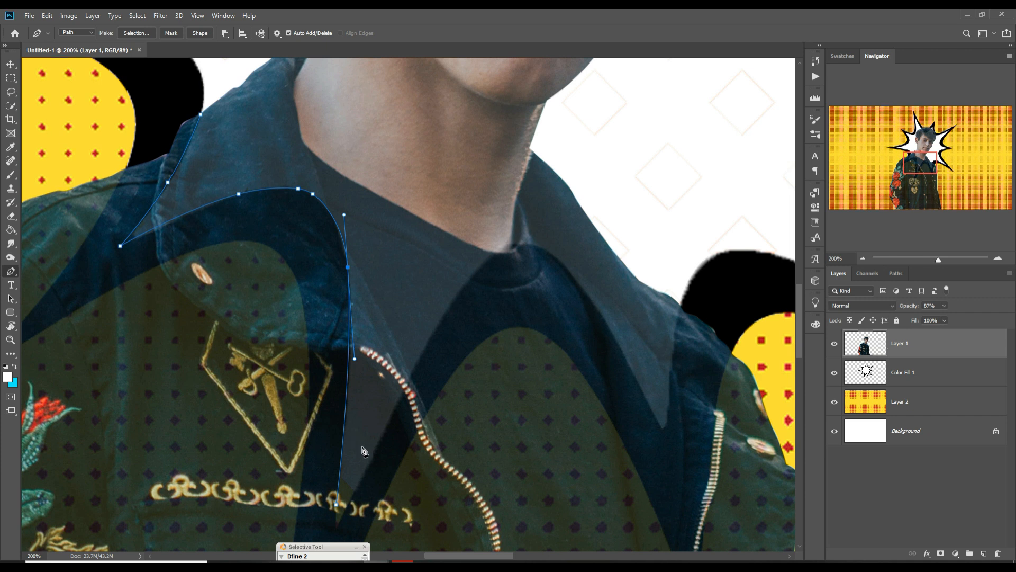
{"action": "left_click_drag", "start_coordinate": [363, 447], "coordinate": [390, 341]}
{"action": "left_click", "coordinate": [363, 422]}
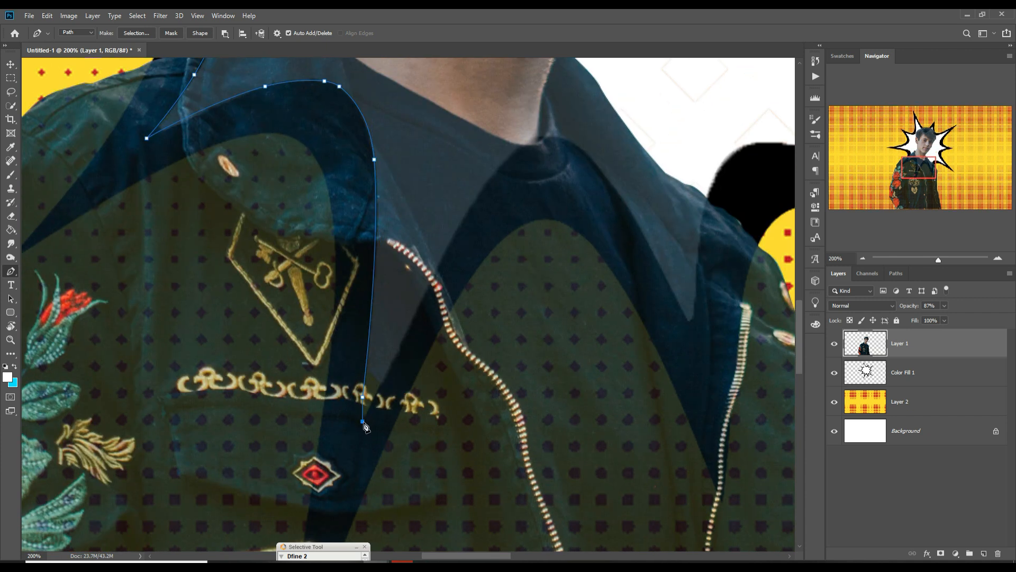
- Trace the starburst's inner edge from the chest tip over the arch below the neck and down to the right spike's tip
{"action": "left_click", "coordinate": [532, 137]}
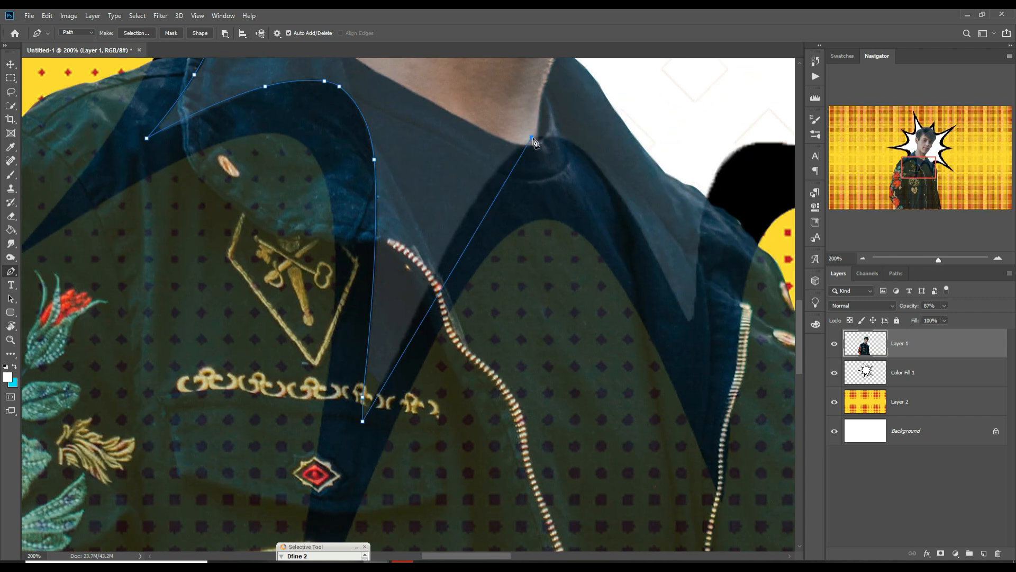
{"action": "left_click_drag", "start_coordinate": [468, 247], "coordinate": [460, 229]}
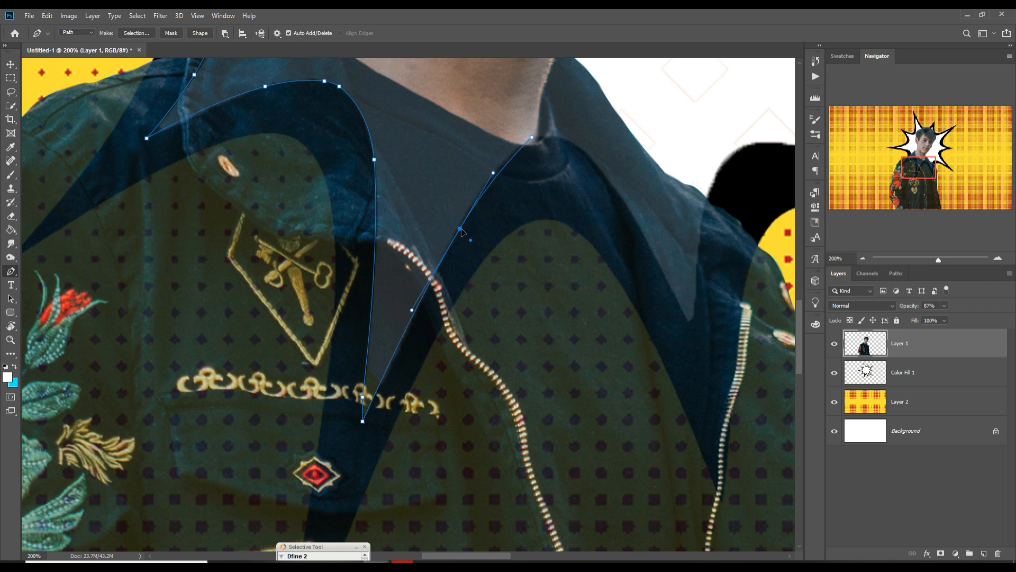
{"action": "left_click_drag", "start_coordinate": [505, 174], "coordinate": [501, 168]}
{"action": "left_click", "coordinate": [668, 282]}
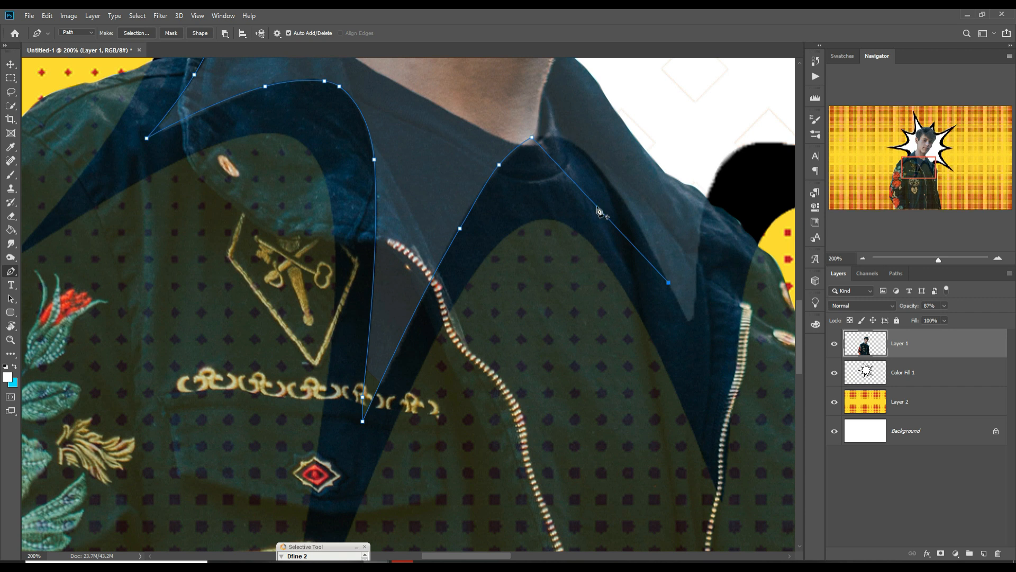
{"action": "left_click_drag", "start_coordinate": [597, 208], "coordinate": [593, 160]}
{"action": "left_click_drag", "start_coordinate": [646, 273], "coordinate": [491, 195]}
{"action": "left_click", "coordinate": [533, 246]}
{"action": "left_click_drag", "start_coordinate": [534, 246], "coordinate": [539, 241]}
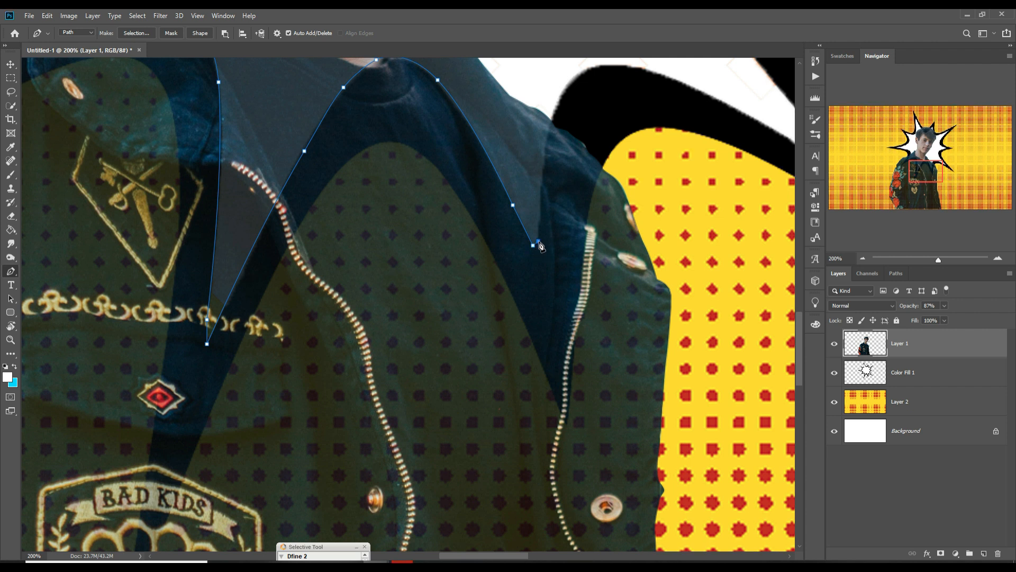
{"action": "left_click_drag", "start_coordinate": [626, 66], "coordinate": [656, 61]}
{"action": "left_click_drag", "start_coordinate": [578, 98], "coordinate": [565, 91]}
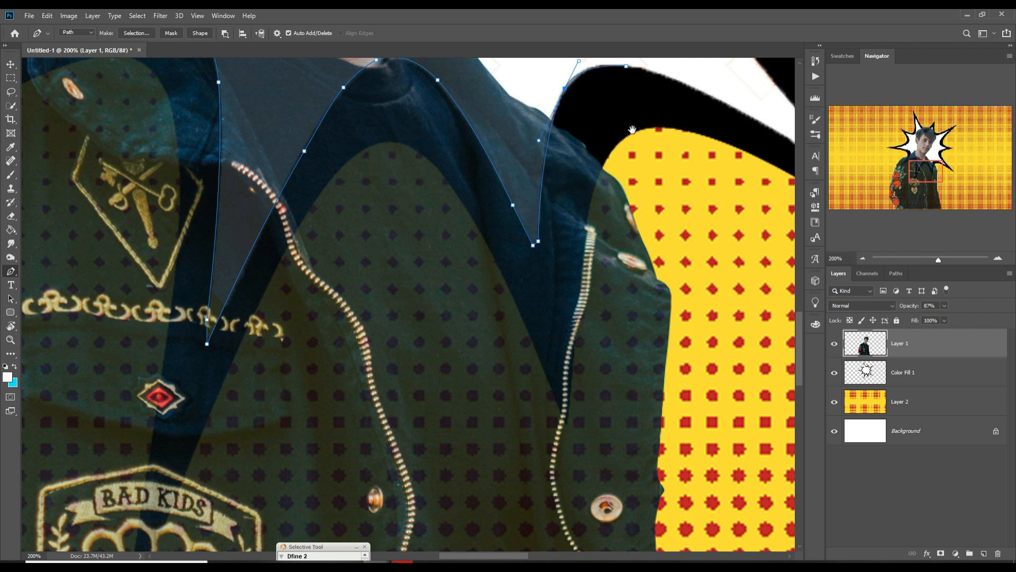
{"action": "left_click_drag", "start_coordinate": [630, 127], "coordinate": [355, 172]}
{"action": "left_click", "coordinate": [582, 221]}
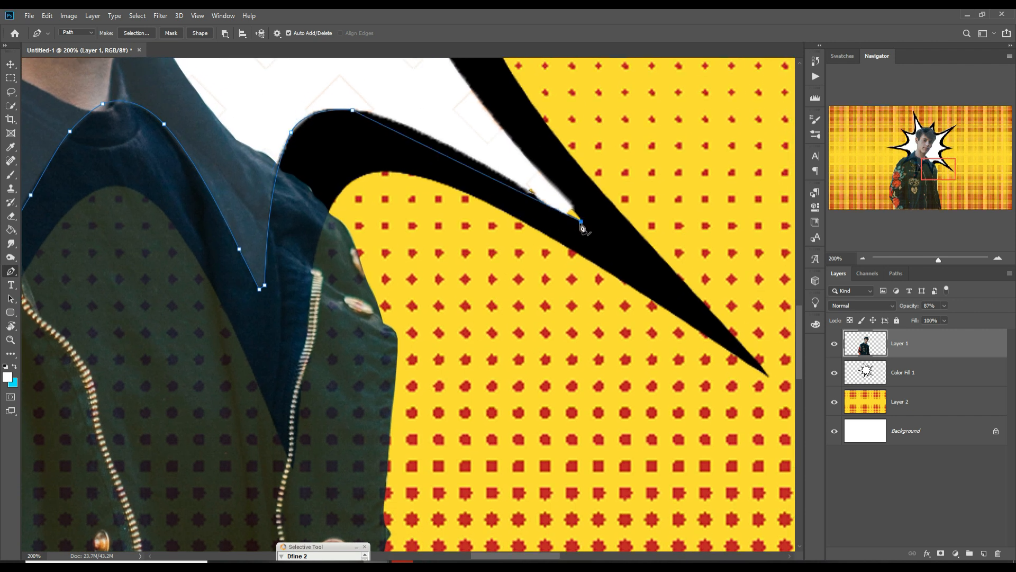
{"action": "left_click_drag", "start_coordinate": [442, 154], "coordinate": [434, 139]}
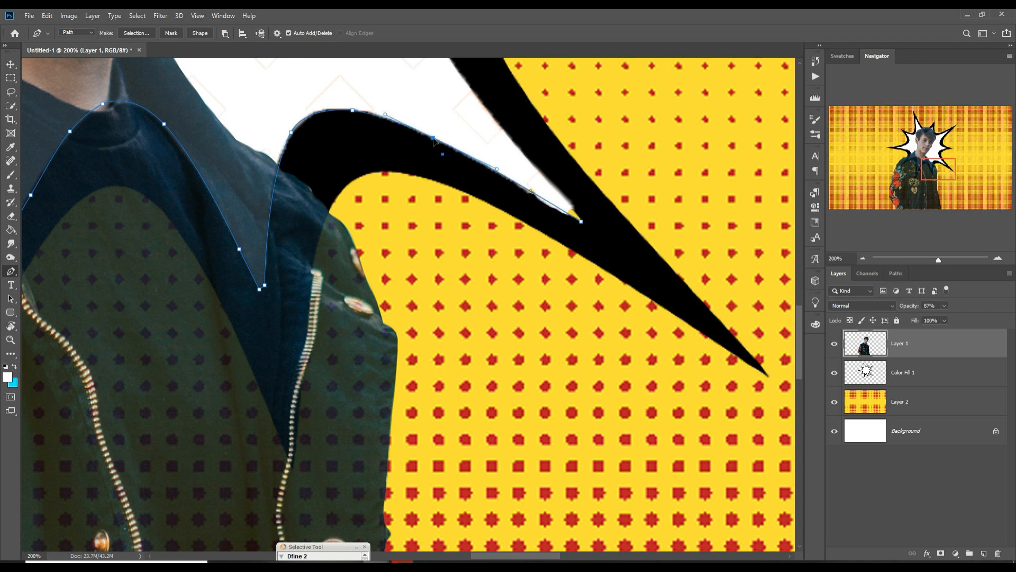
{"action": "left_click_drag", "start_coordinate": [527, 225], "coordinate": [523, 287]}
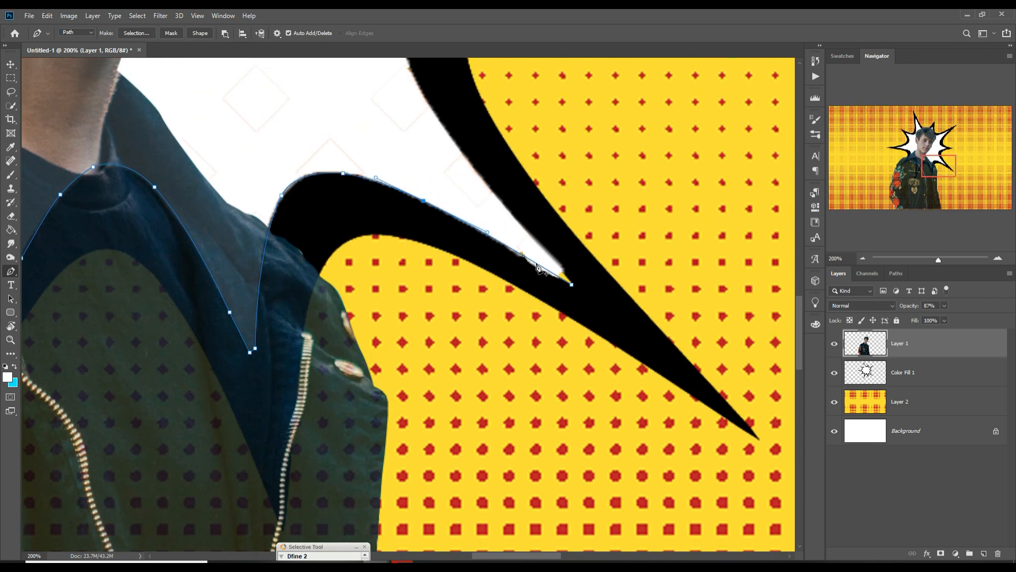
{"action": "left_click", "coordinate": [535, 263]}
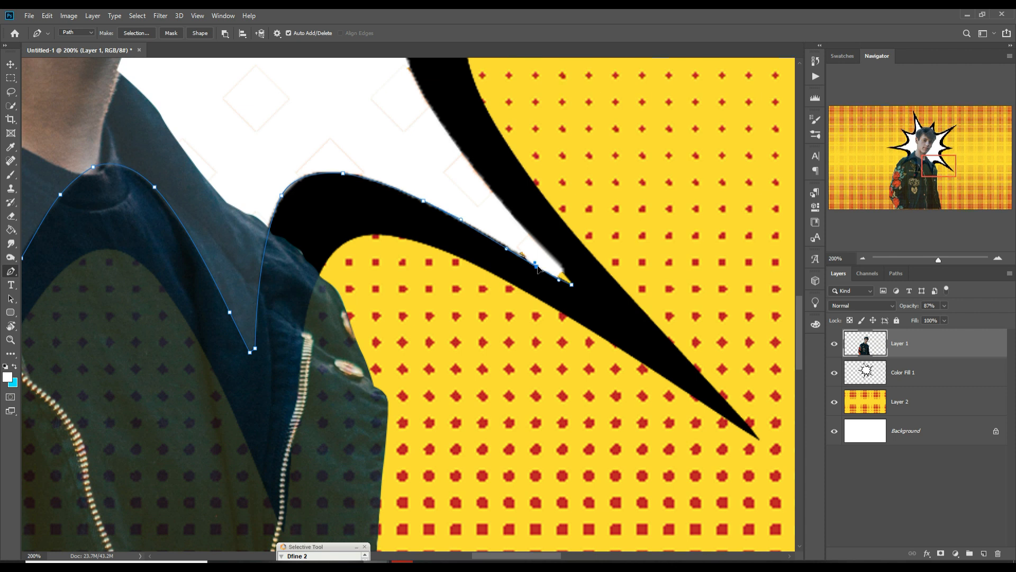
{"action": "left_click_drag", "start_coordinate": [582, 294], "coordinate": [519, 424]}
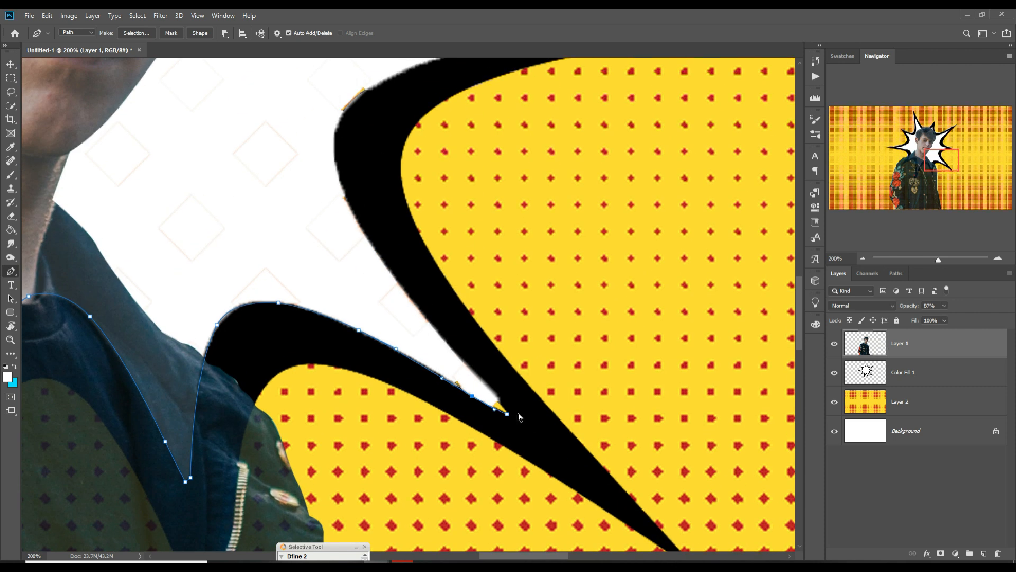
{"action": "key", "text": "ctrl+z"}
{"action": "key", "text": "ctrl+z"}
{"action": "left_click_drag", "start_coordinate": [394, 453], "coordinate": [841, 481]}
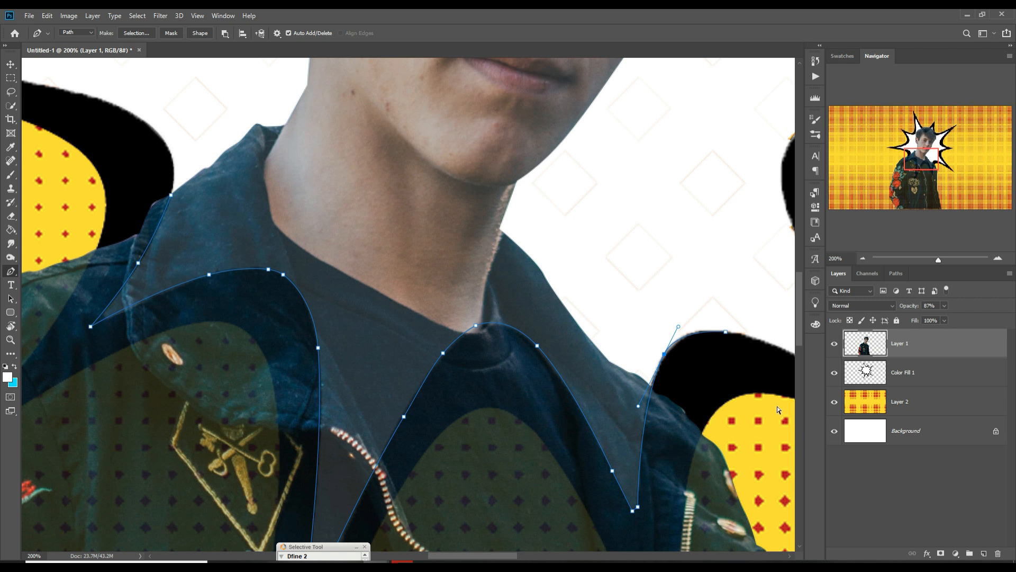
{"action": "key", "text": "ctrl+z"}
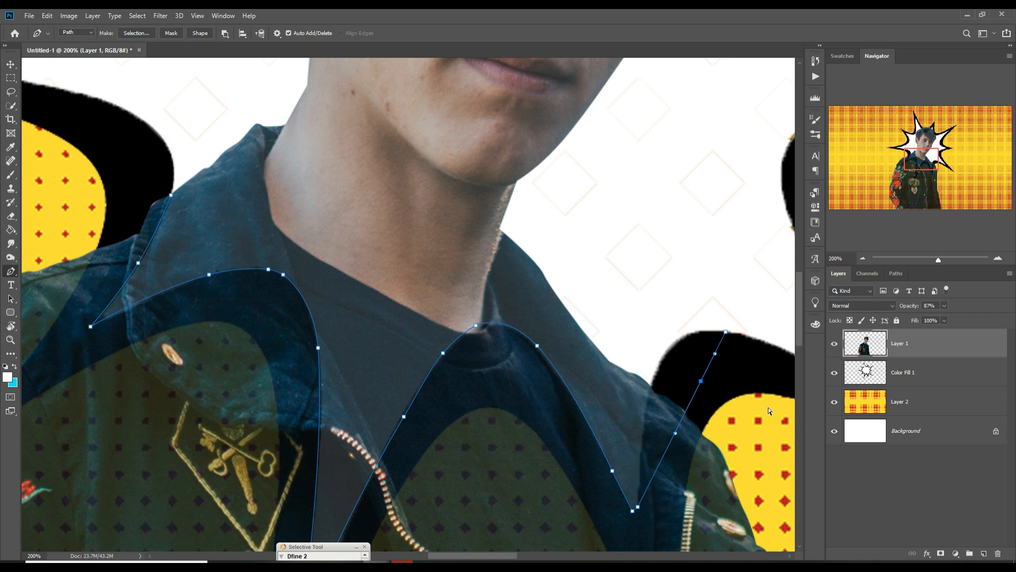
{"action": "key", "text": "ctrl+z"}
- Extend the path up to the right shoulder's edge and trace the collar's outer edge up to where it meets the neck
{"action": "left_click", "coordinate": [651, 387]}
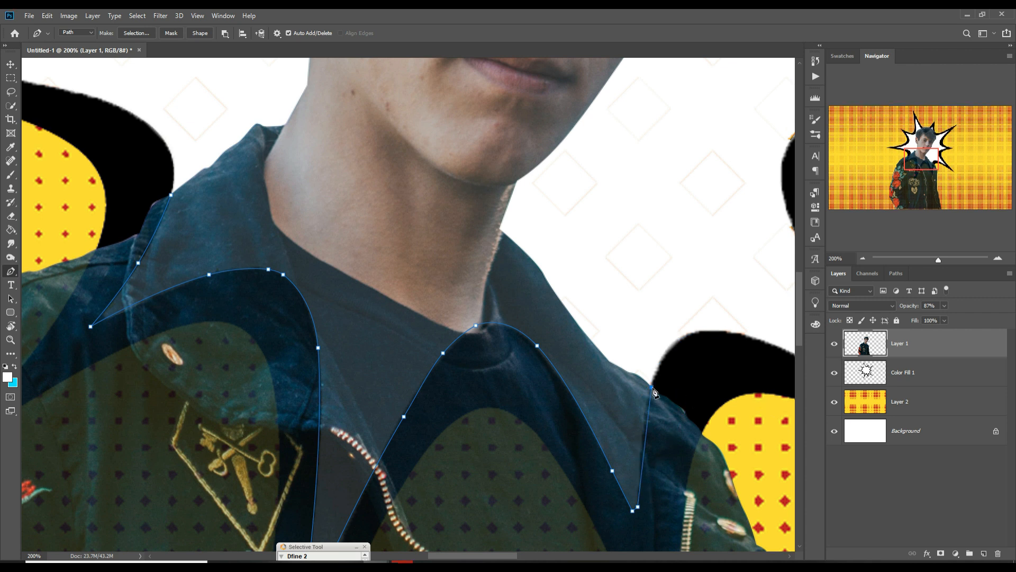
{"action": "left_click", "coordinate": [646, 426]}
{"action": "left_click_drag", "start_coordinate": [649, 432], "coordinate": [645, 433]}
{"action": "scroll", "coordinate": [651, 388], "scroll_direction": "up", "scroll_amount": 2}
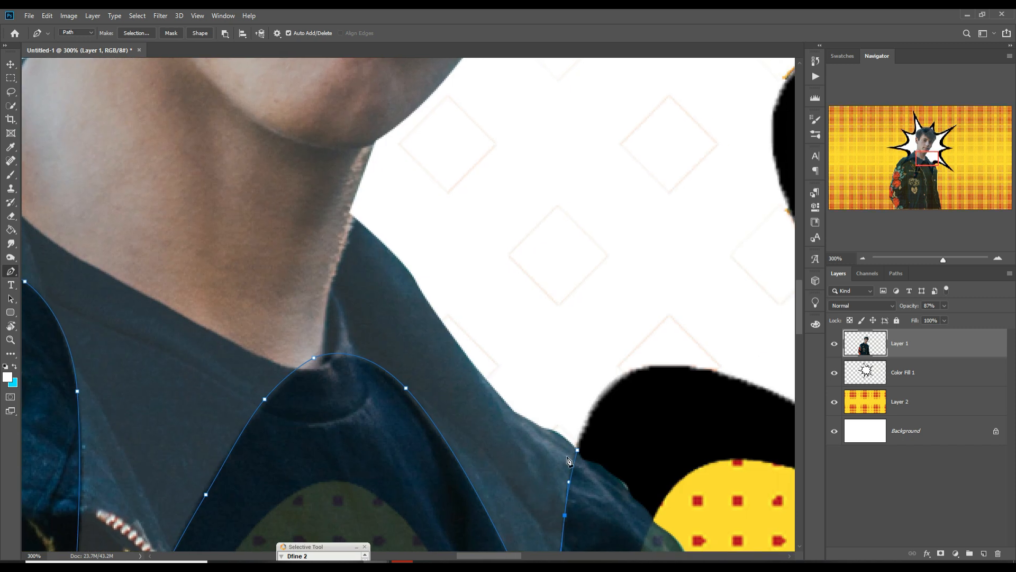
{"action": "left_click", "coordinate": [557, 431]}
{"action": "left_click", "coordinate": [544, 427]}
{"action": "left_click", "coordinate": [529, 419]}
{"action": "left_click", "coordinate": [514, 409]}
{"action": "left_click", "coordinate": [465, 354]}
{"action": "left_click", "coordinate": [429, 303]}
{"action": "left_click", "coordinate": [414, 276]}
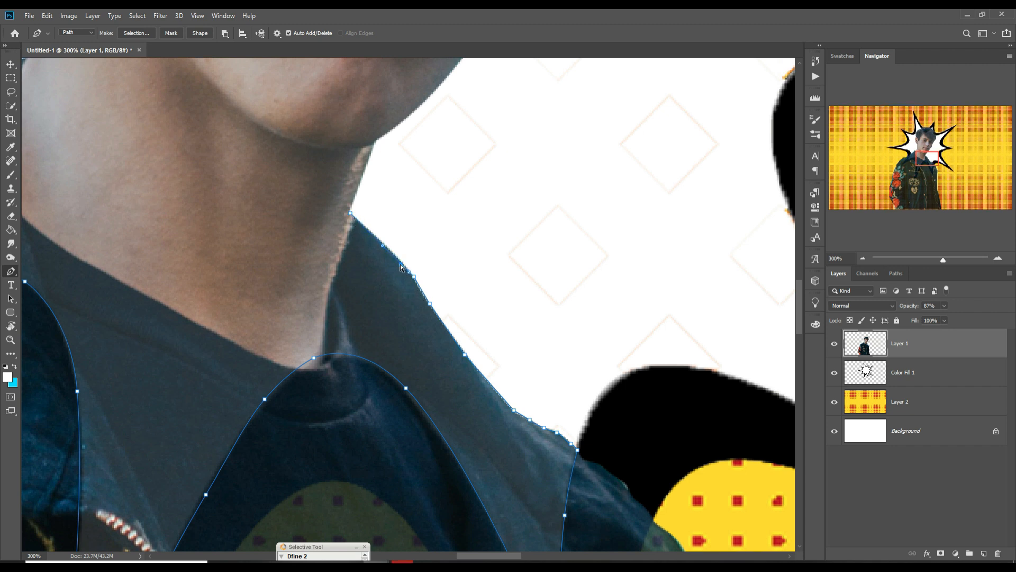
{"action": "left_click", "coordinate": [398, 260]}
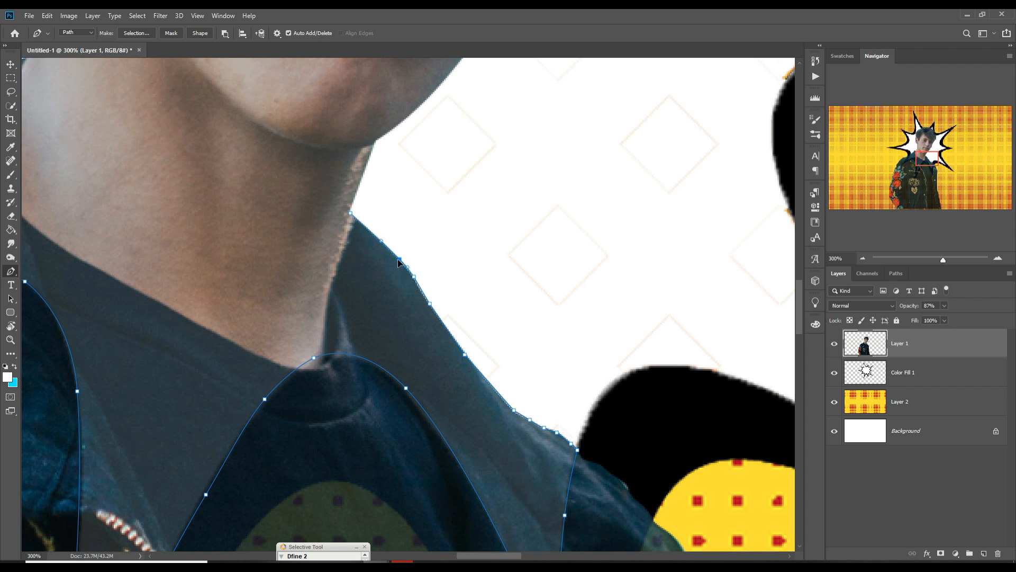
{"action": "left_click", "coordinate": [422, 294]}
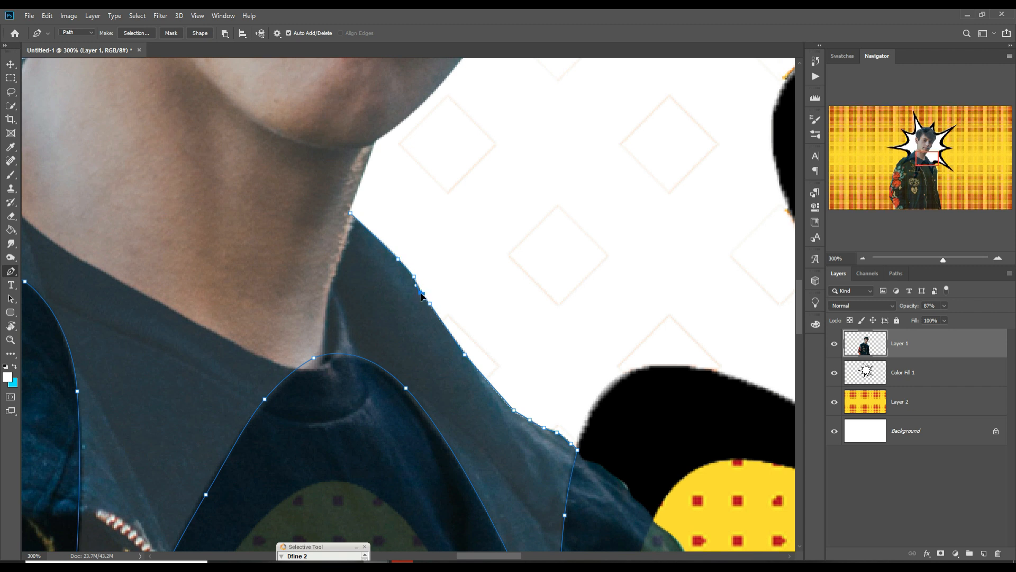
{"action": "left_click", "coordinate": [502, 399]}
- Trace the path down the right side of the neck and along the T-shirt's neckline toward the left collar
{"action": "left_click", "coordinate": [332, 285]}
{"action": "left_click", "coordinate": [295, 367]}
{"action": "left_click_drag", "start_coordinate": [210, 347], "coordinate": [451, 433]}
{"action": "left_click", "coordinate": [254, 294]}
{"action": "left_click_drag", "start_coordinate": [364, 356], "coordinate": [340, 358]}
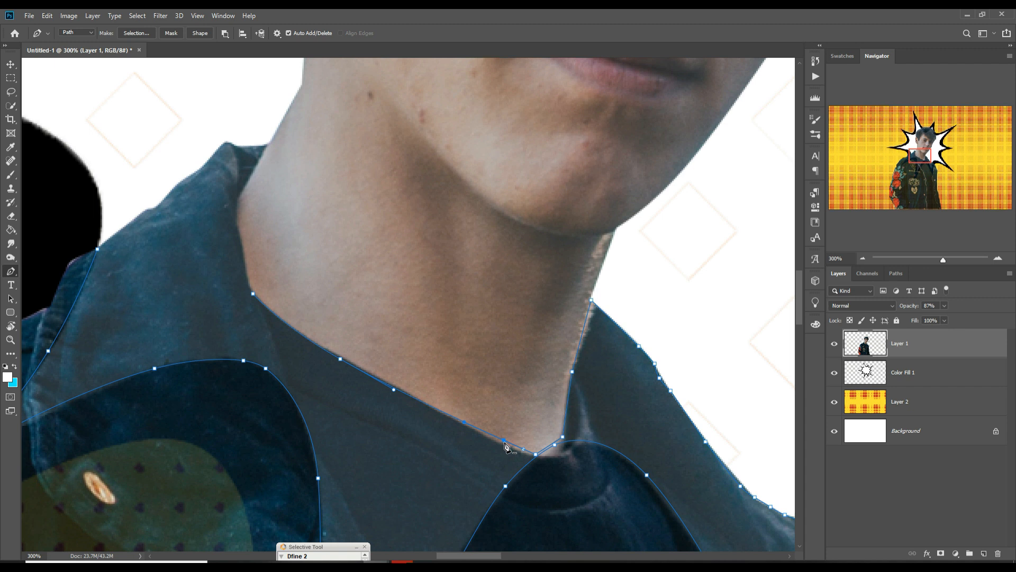
{"action": "left_click", "coordinate": [496, 441]}
- Trace the left collar's inner edge, top and outer edge, closing the path at its starting point
{"action": "left_click", "coordinate": [239, 236]}
{"action": "left_click_drag", "start_coordinate": [238, 205], "coordinate": [238, 195]}
{"action": "left_click", "coordinate": [255, 171]}
{"action": "left_click", "coordinate": [267, 145]}
{"action": "left_click", "coordinate": [236, 145]}
{"action": "left_click", "coordinate": [226, 142]}
{"action": "left_click", "coordinate": [202, 164]}
{"action": "left_click", "coordinate": [184, 178]}
{"action": "left_click", "coordinate": [167, 195]}
{"action": "left_click", "coordinate": [156, 207]}
{"action": "left_click", "coordinate": [148, 209]}
{"action": "left_click", "coordinate": [121, 228]}
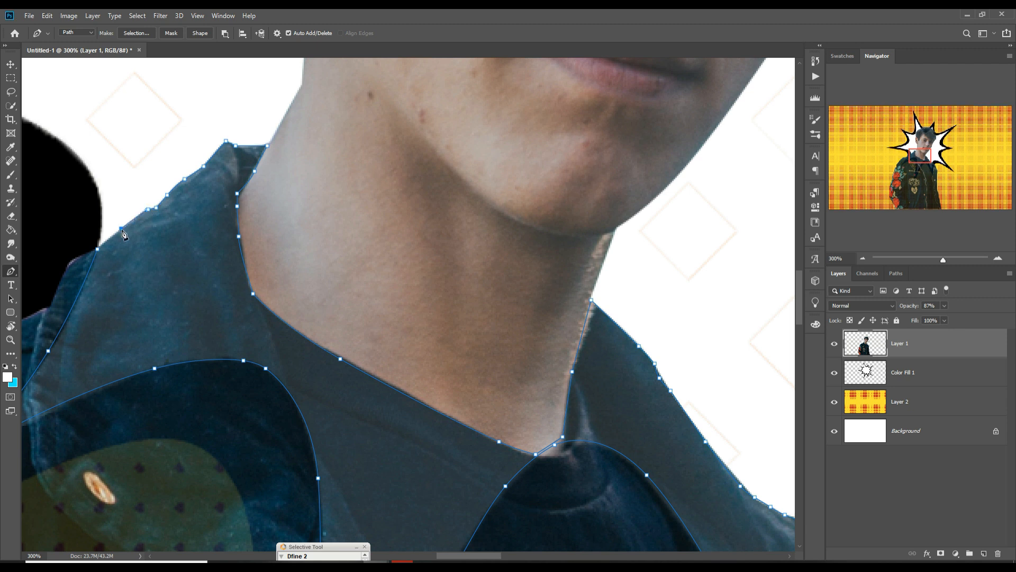
{"action": "left_click", "coordinate": [97, 248]}
- Duplicate the man's layer as Layer 1 copy, and select the original Layer 1 beneath it
{"action": "key", "text": "ctrl+0"}
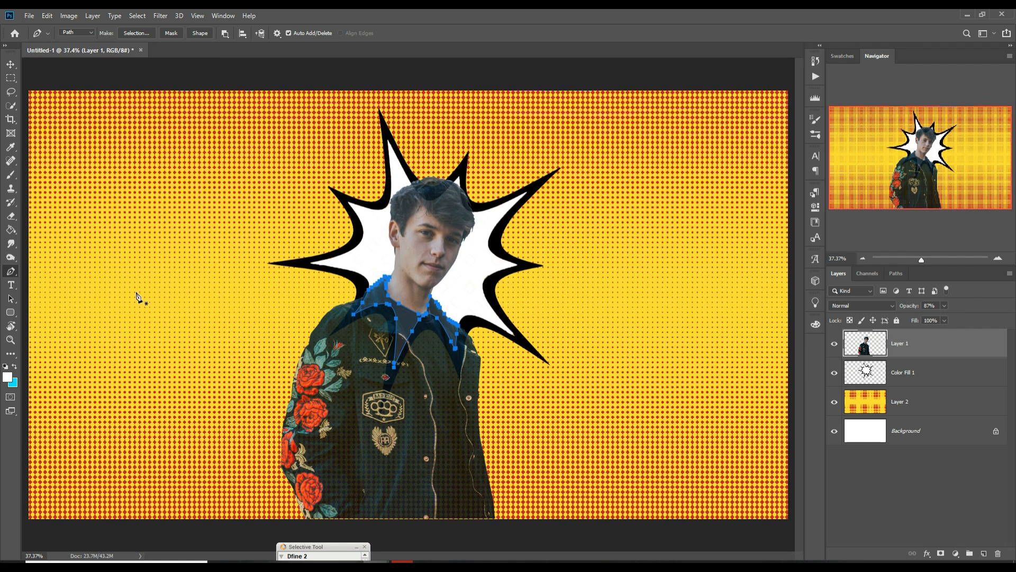
{"action": "right_click", "coordinate": [921, 353]}
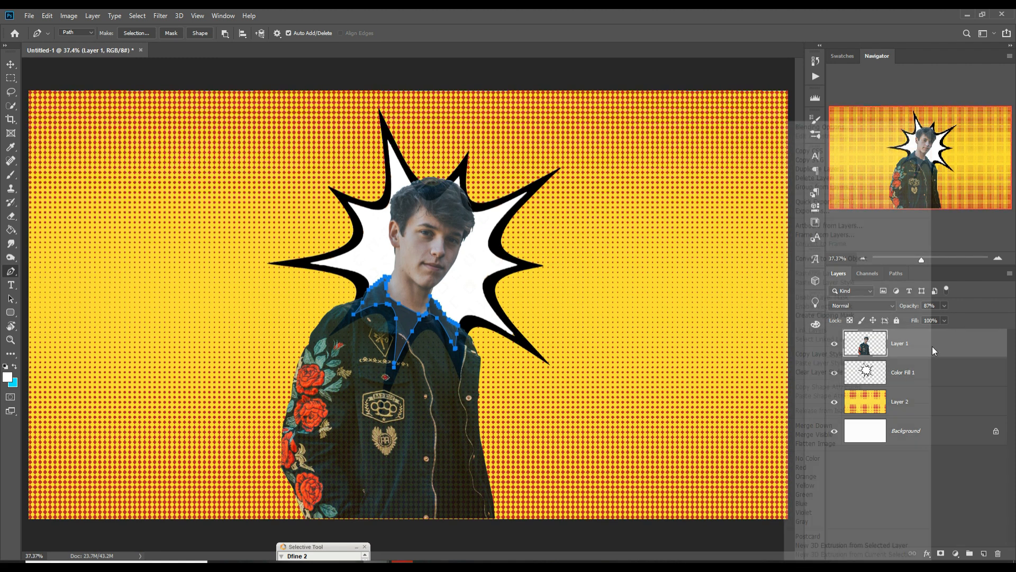
{"action": "left_click", "coordinate": [808, 233]}
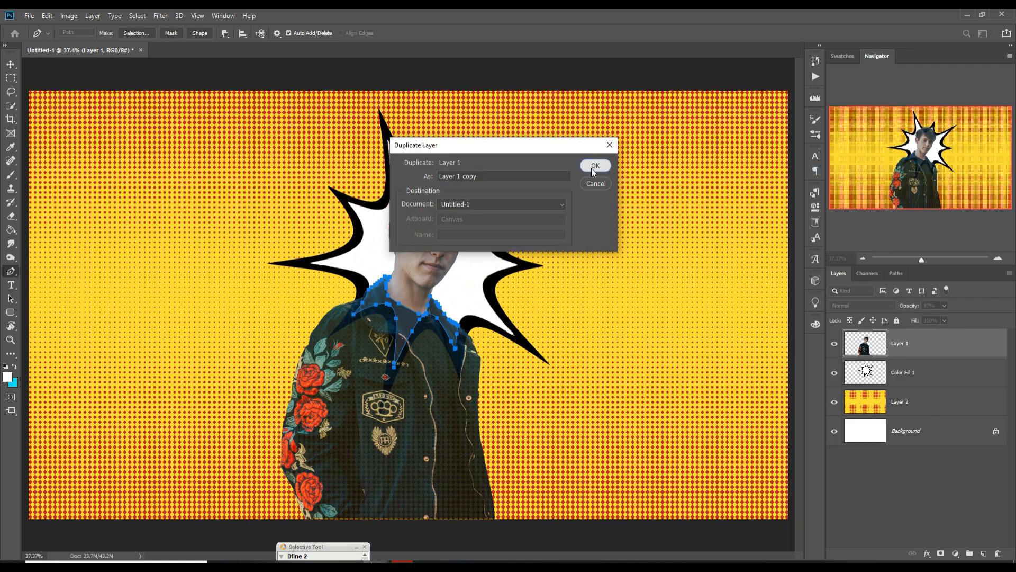
{"action": "left_click", "coordinate": [595, 166]}
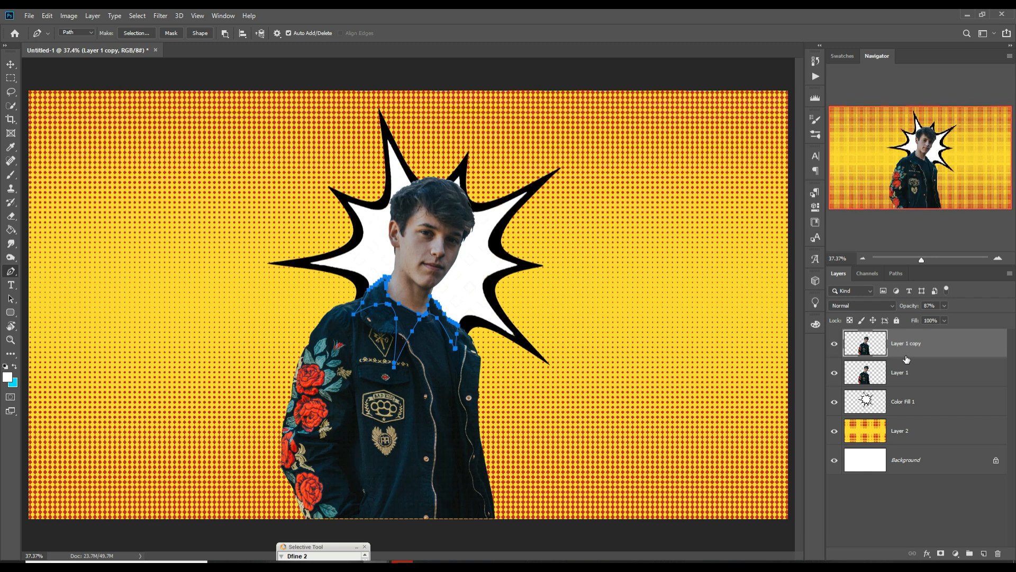
{"action": "left_click", "coordinate": [944, 307]}
{"action": "left_click", "coordinate": [900, 379]}
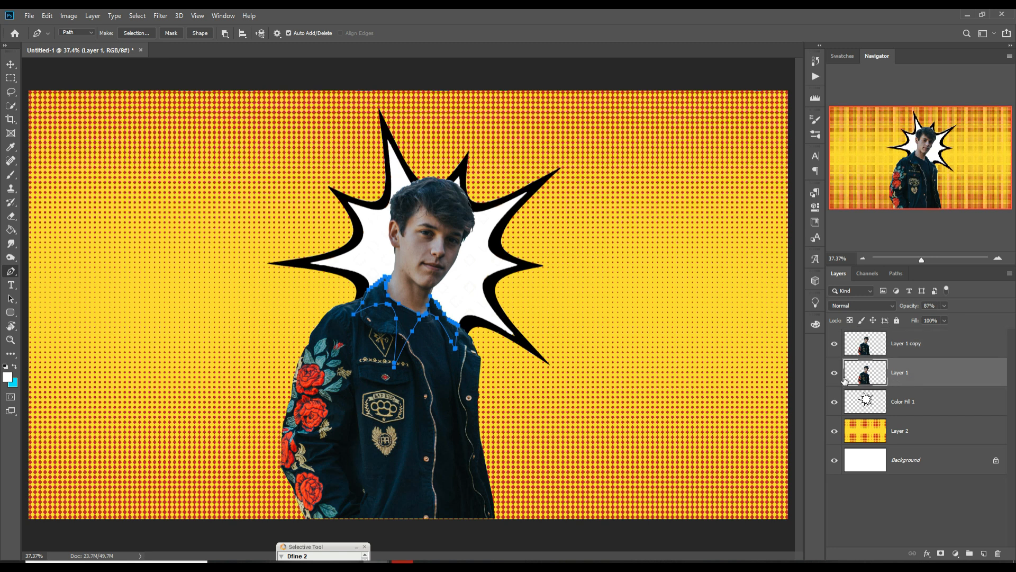
- On Layer 1 copy, convert the collar path to a selection, invert it, and copy the collar area to a new layer
{"action": "left_click", "coordinate": [915, 346]}
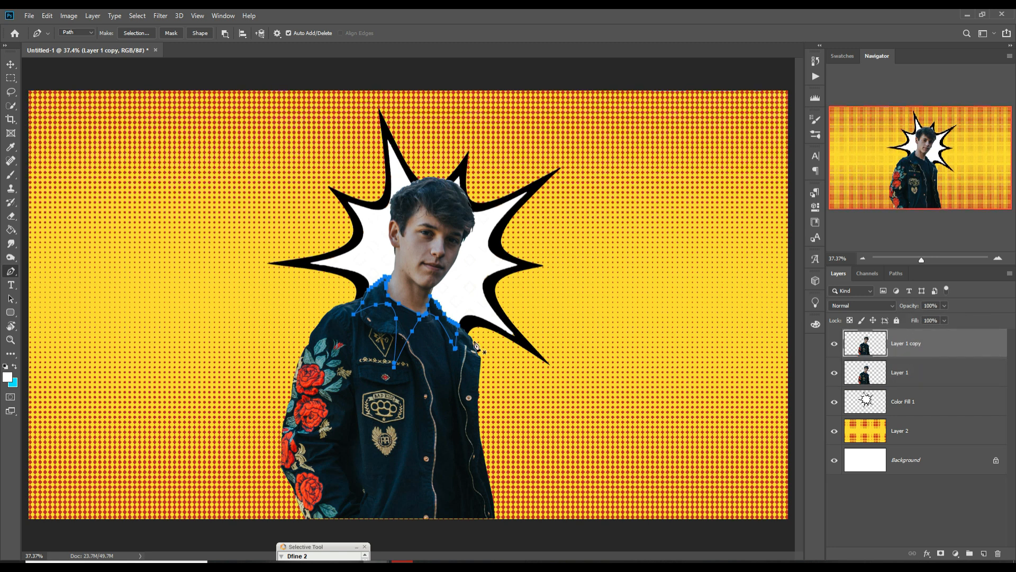
{"action": "right_click", "coordinate": [407, 317]}
{"action": "left_click", "coordinate": [441, 358]}
{"action": "left_click", "coordinate": [562, 160]}
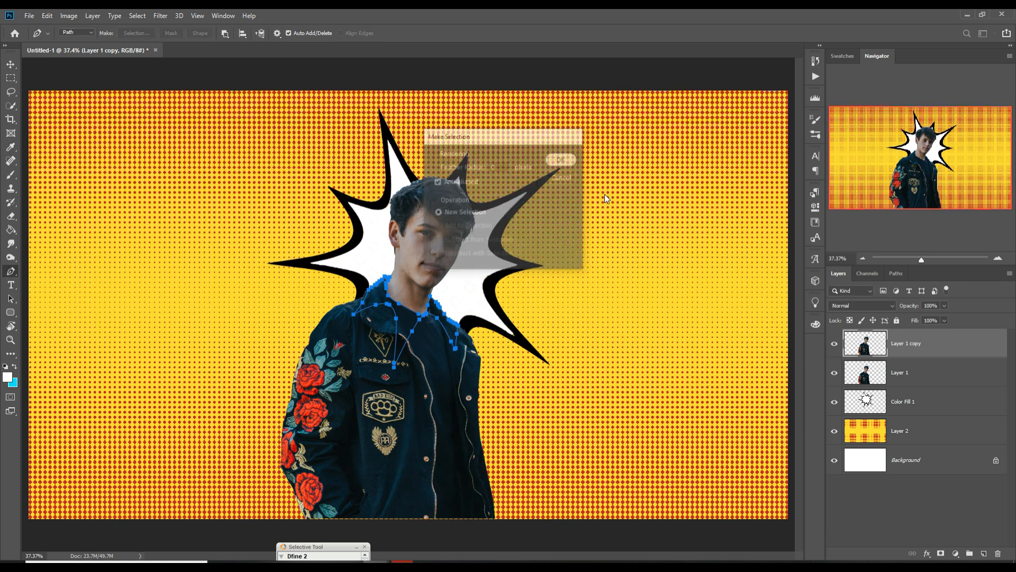
{"action": "left_click", "coordinate": [135, 16]}
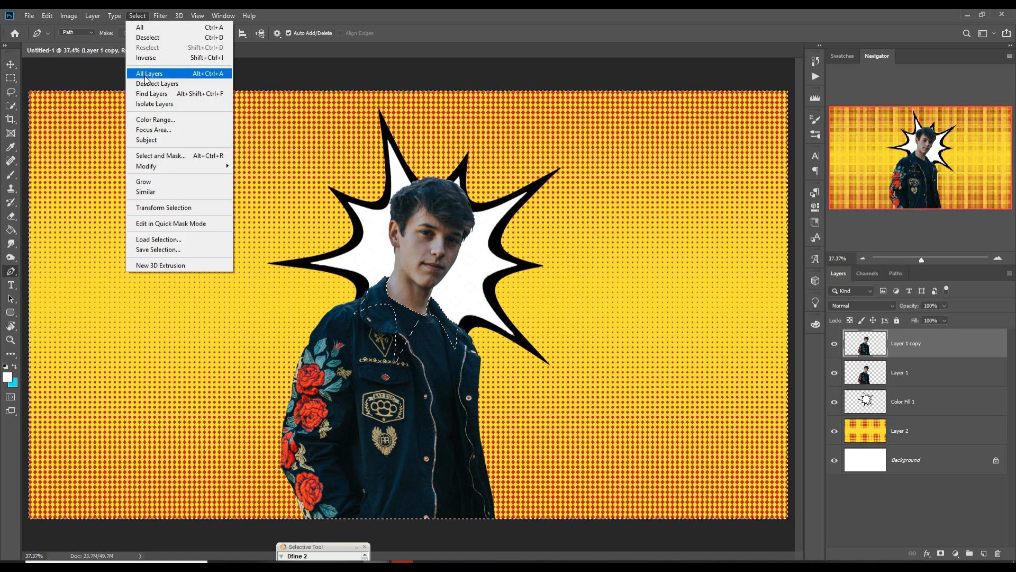
{"action": "left_click", "coordinate": [146, 57]}
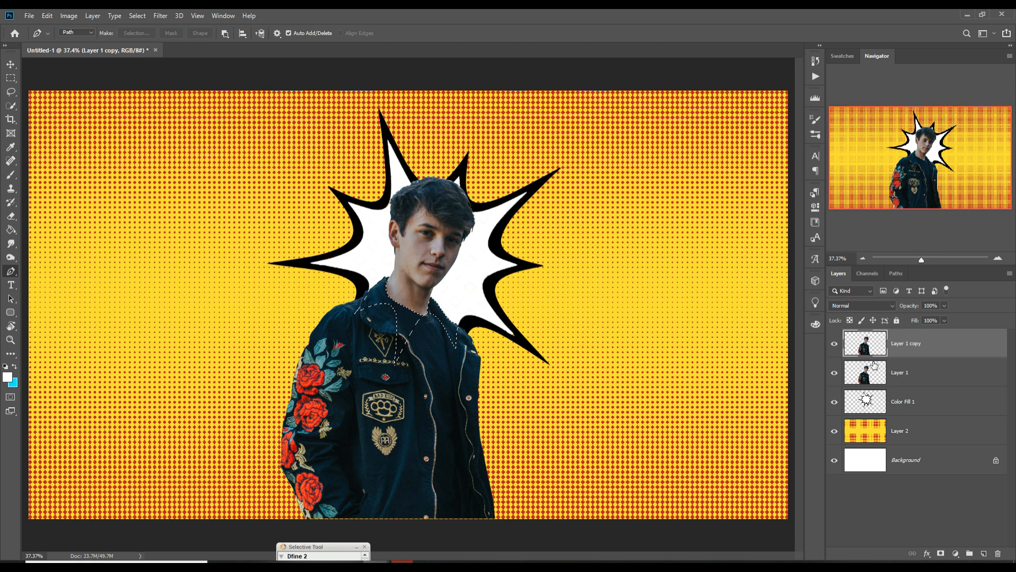
{"action": "key", "text": "ctrl+shift+alt+n"}
{"action": "key", "text": "alt+BackSpace"}
{"action": "key", "text": "ctrl+d"}
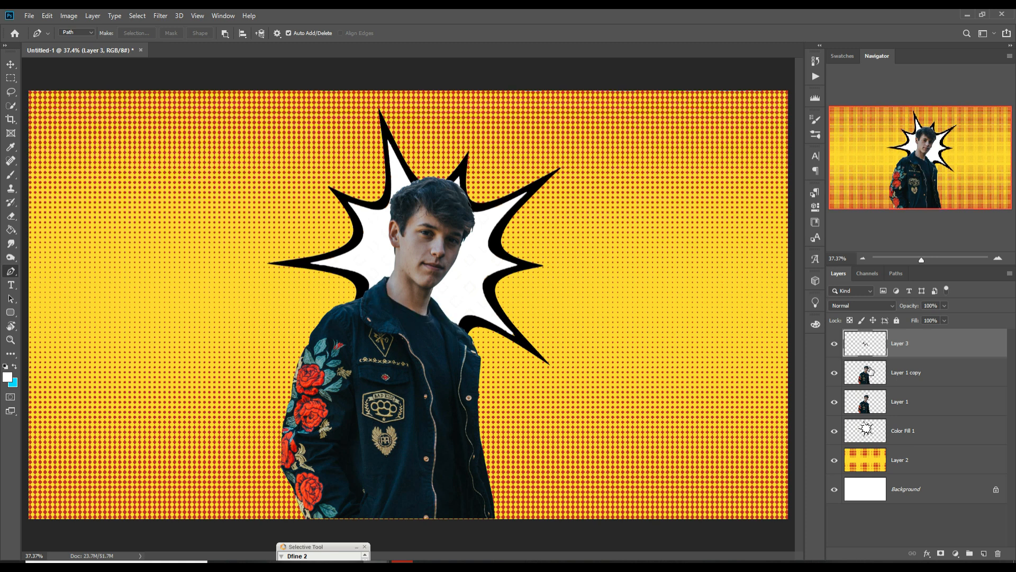
- Hide Layer 1 copy and desaturate the collar on its separate layer
{"action": "left_click", "coordinate": [835, 373]}
{"action": "left_click", "coordinate": [878, 375]}
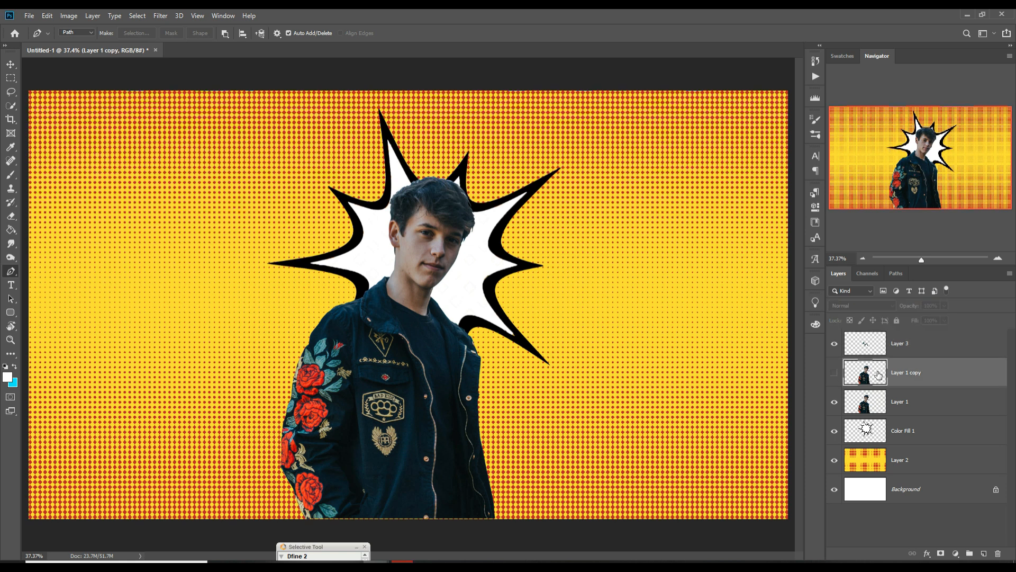
{"action": "left_click", "coordinate": [903, 353]}
{"action": "left_click", "coordinate": [46, 16]}
{"action": "left_click", "coordinate": [68, 16]}
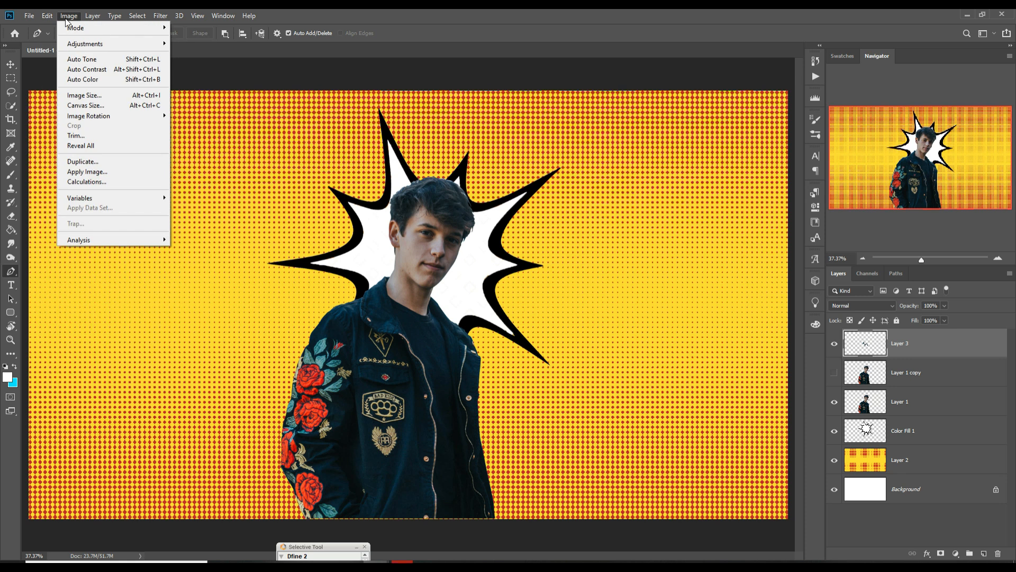
{"action": "mouse_move", "coordinate": [87, 43]}
{"action": "left_click", "coordinate": [213, 247]}
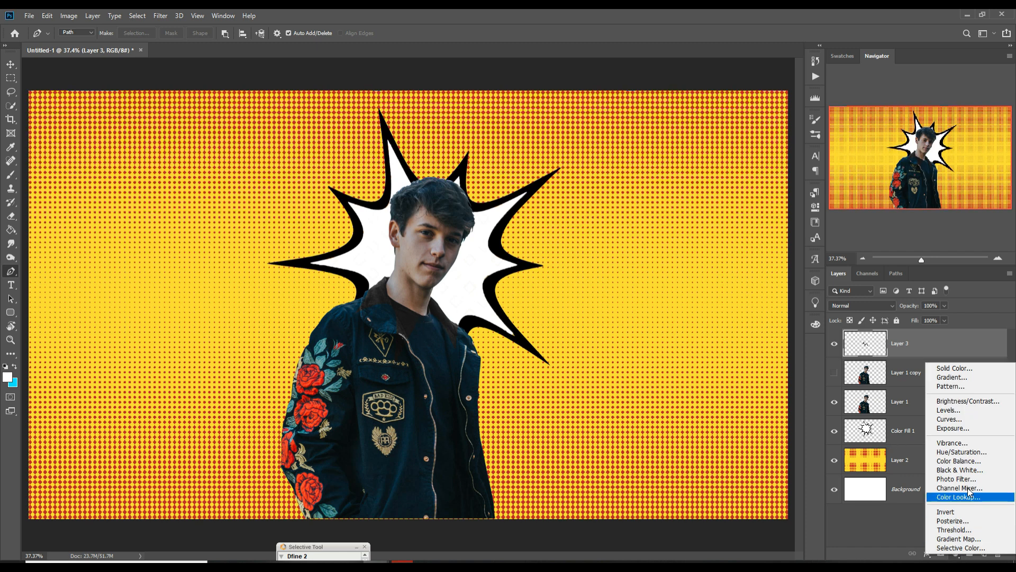
- Add a Levels adjustment above the collar layer with the midtones at 1.37 and clip it to that layer
{"action": "left_click", "coordinate": [961, 410]}
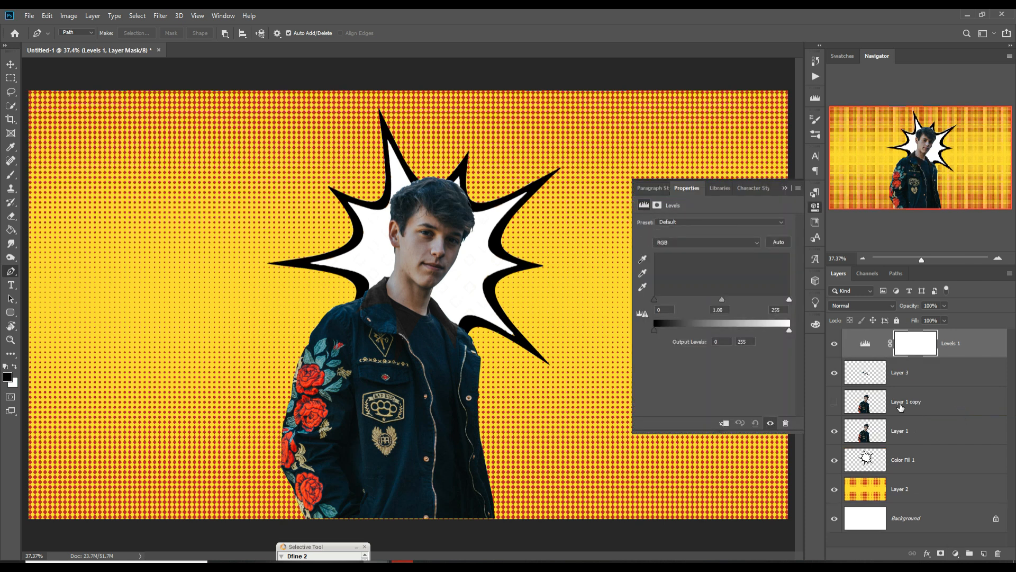
{"action": "left_click_drag", "start_coordinate": [721, 299], "coordinate": [707, 299]}
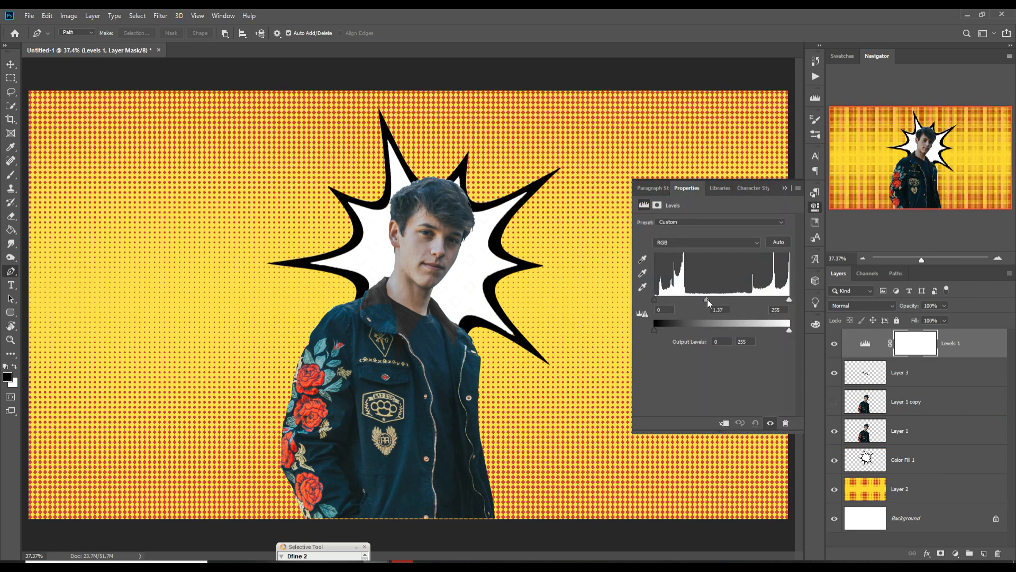
{"action": "left_click", "coordinate": [740, 423]}
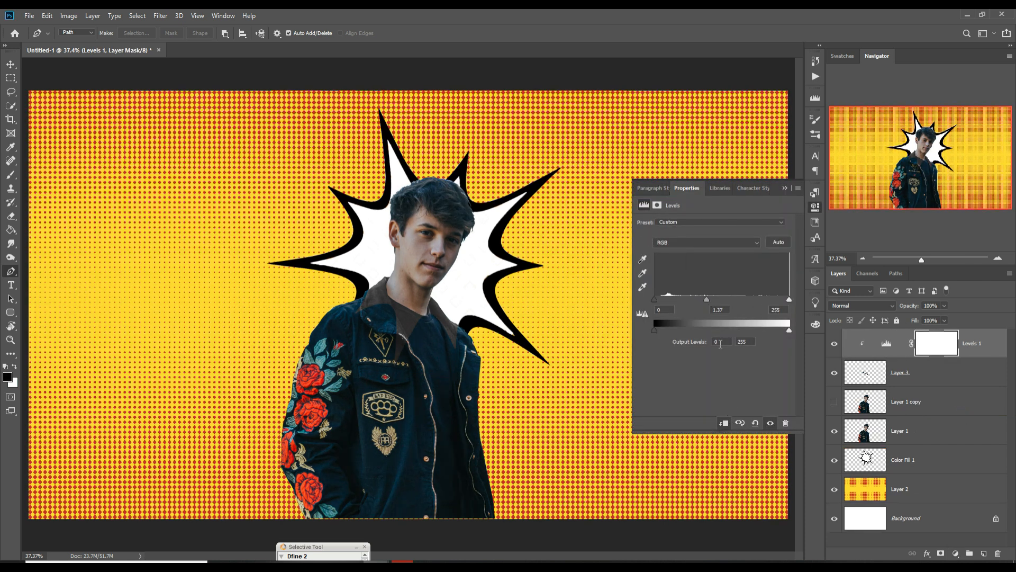
- Brighten the collar by setting the Levels inputs to 14 for shadows, 3.01 for midtones and 161 for highlights
{"action": "left_click_drag", "start_coordinate": [707, 298], "coordinate": [666, 304]}
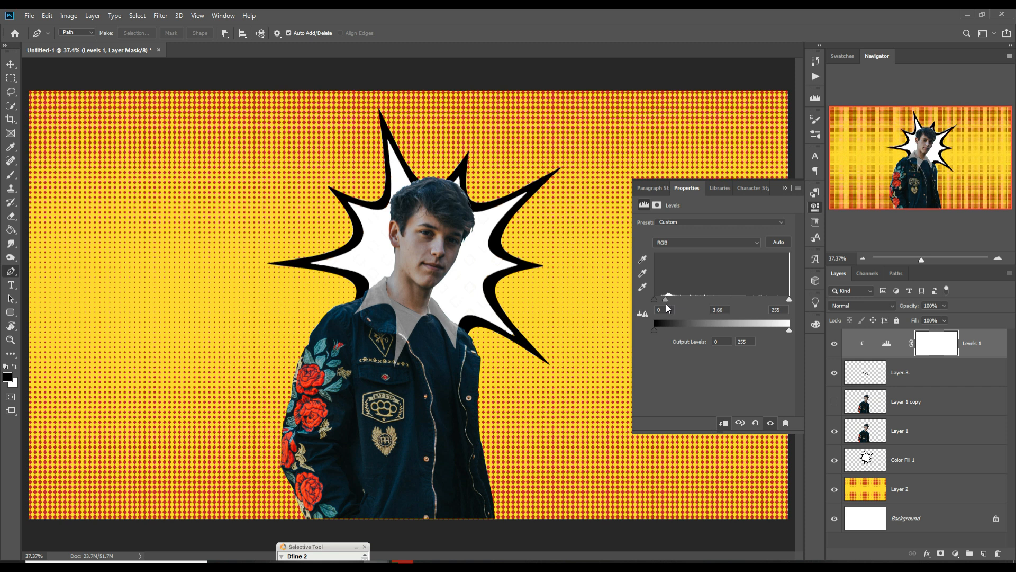
{"action": "mouse_move", "coordinate": [668, 298]}
{"action": "left_mouse_down"}
{"action": "mouse_move", "coordinate": [698, 297]}
{"action": "mouse_move", "coordinate": [685, 303]}
{"action": "left_mouse_up"}
{"action": "left_click", "coordinate": [789, 299]}
{"action": "left_click_drag", "start_coordinate": [789, 299], "coordinate": [740, 302]}
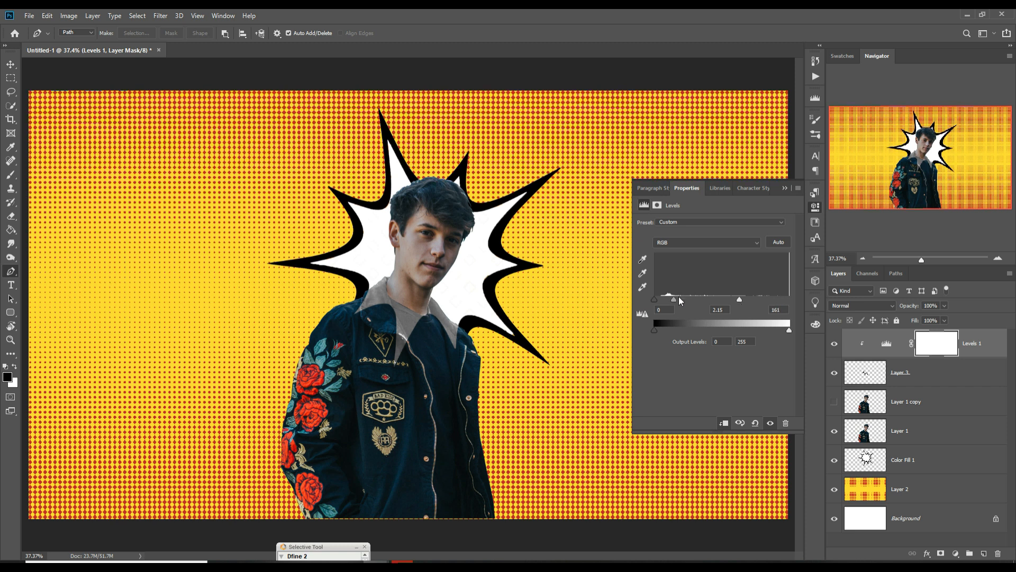
{"action": "left_click_drag", "start_coordinate": [655, 299], "coordinate": [674, 301]}
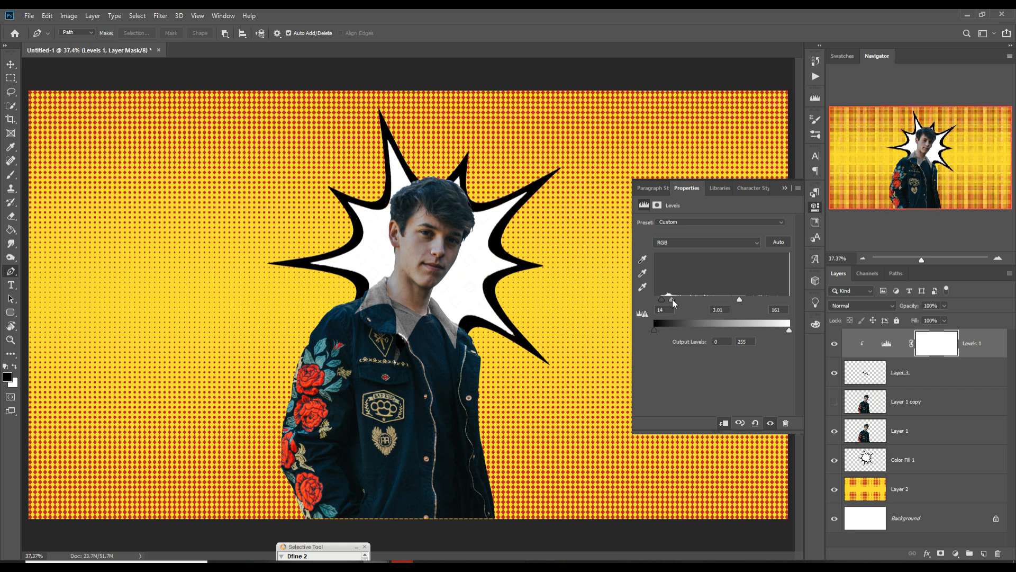
- Raise the Levels black output to 138 and set the shadow input to 19
{"action": "mouse_move", "coordinate": [790, 329]}
{"action": "left_mouse_down"}
{"action": "mouse_move", "coordinate": [775, 331]}
{"action": "mouse_move", "coordinate": [791, 329]}
{"action": "left_mouse_up"}
{"action": "left_click_drag", "start_coordinate": [656, 331], "coordinate": [686, 332]}
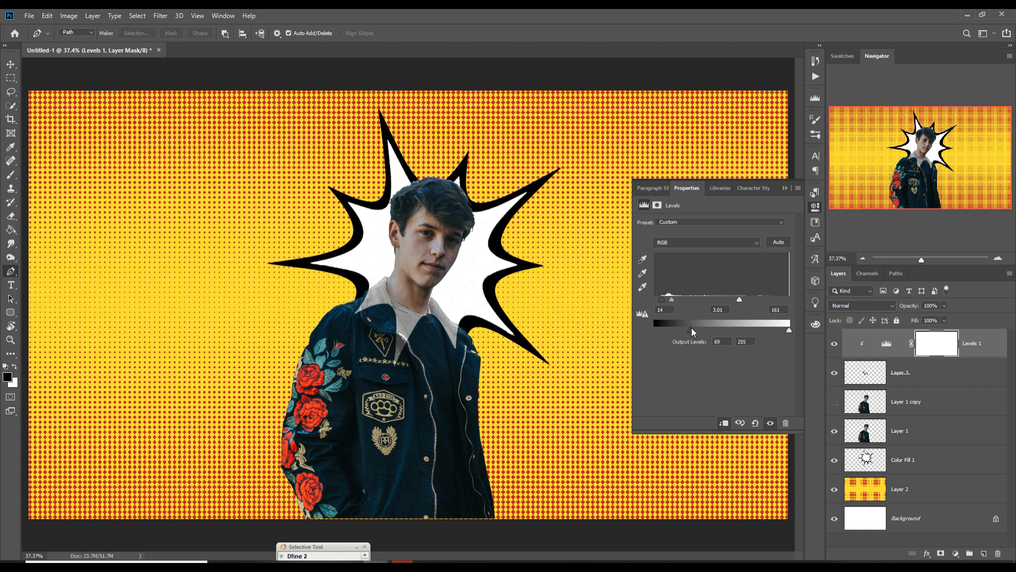
{"action": "left_click_drag", "start_coordinate": [693, 329], "coordinate": [728, 330]}
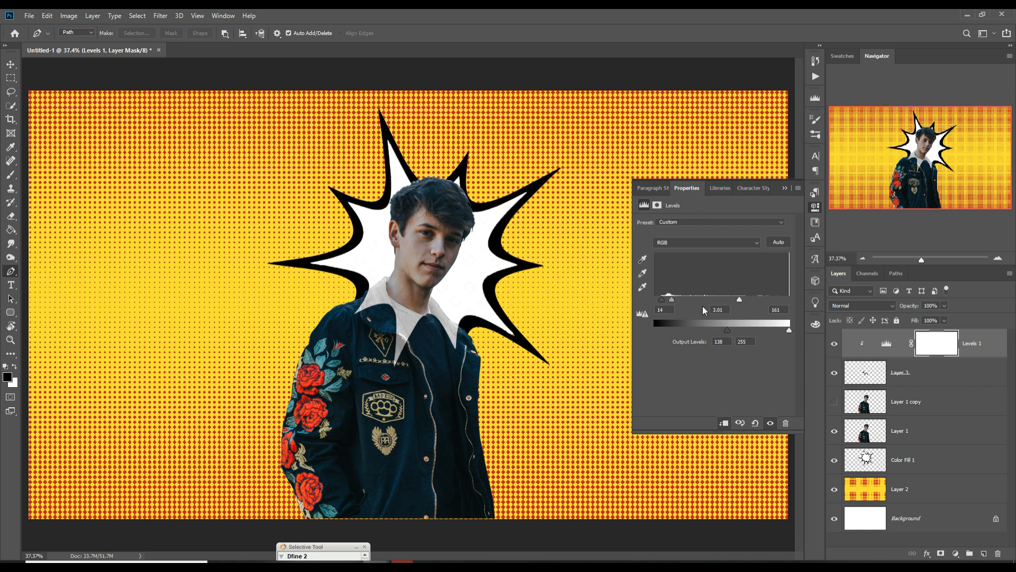
{"action": "left_click_drag", "start_coordinate": [661, 298], "coordinate": [666, 298]}
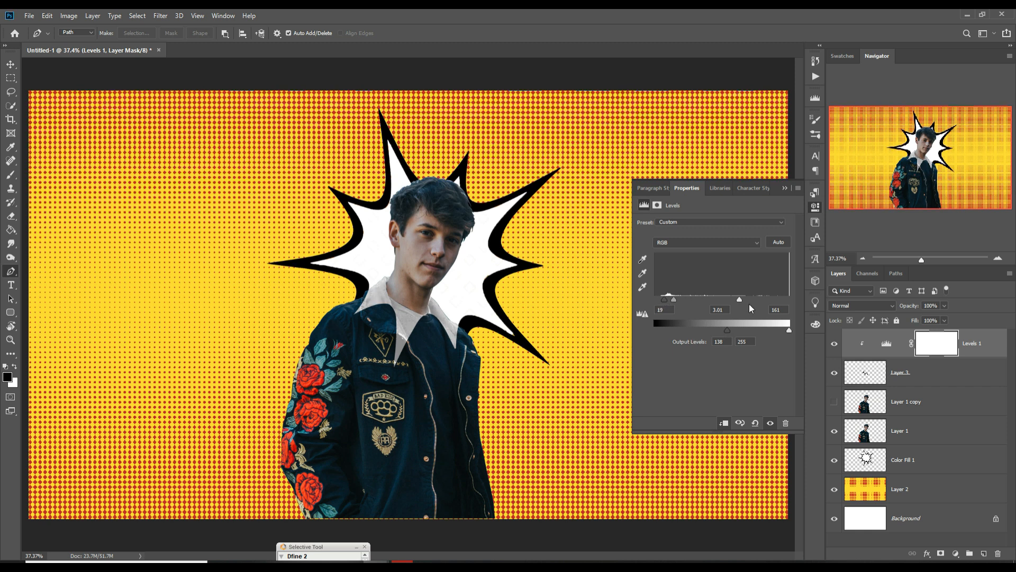
{"action": "left_click", "coordinate": [784, 187]}
- Add a Curves adjustment clipped to the collar layer and shape a steep S-curve through 115/65, 168/187 and 181/213
{"action": "left_click", "coordinate": [956, 553]}
{"action": "left_click", "coordinate": [955, 418]}
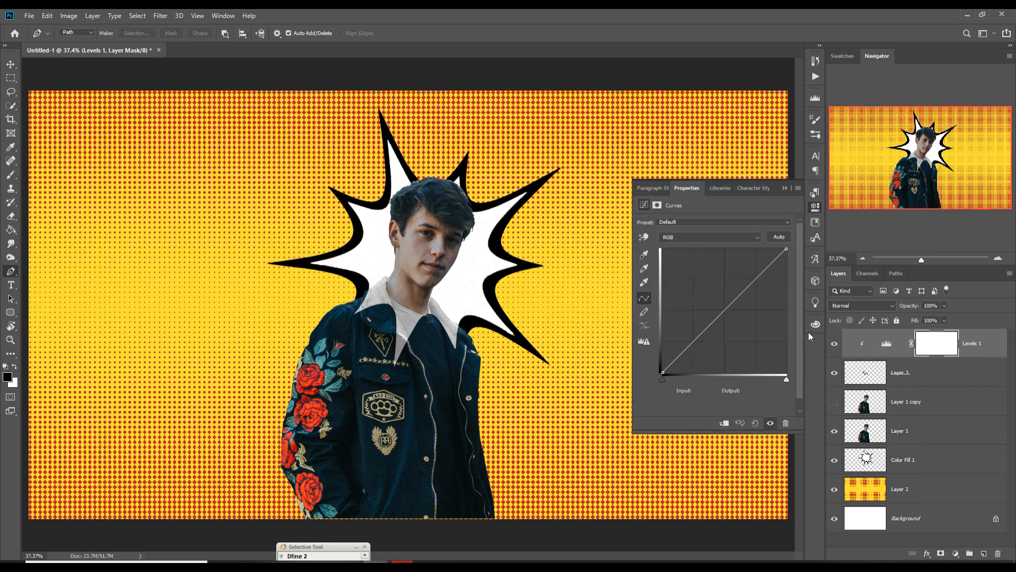
{"action": "left_click_drag", "start_coordinate": [747, 291], "coordinate": [748, 286]}
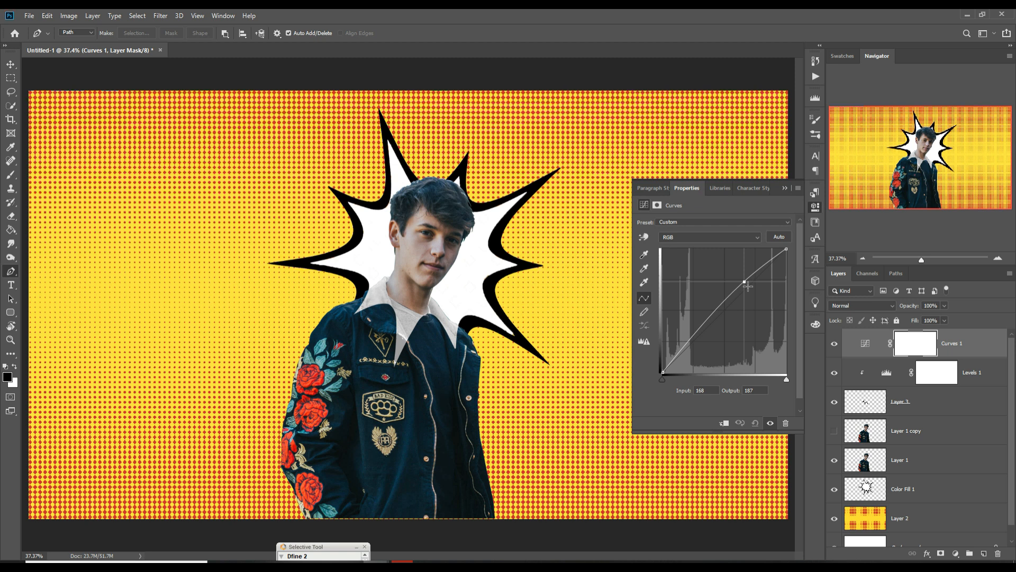
{"action": "left_click", "coordinate": [723, 423]}
{"action": "left_click_drag", "start_coordinate": [707, 333], "coordinate": [723, 345]}
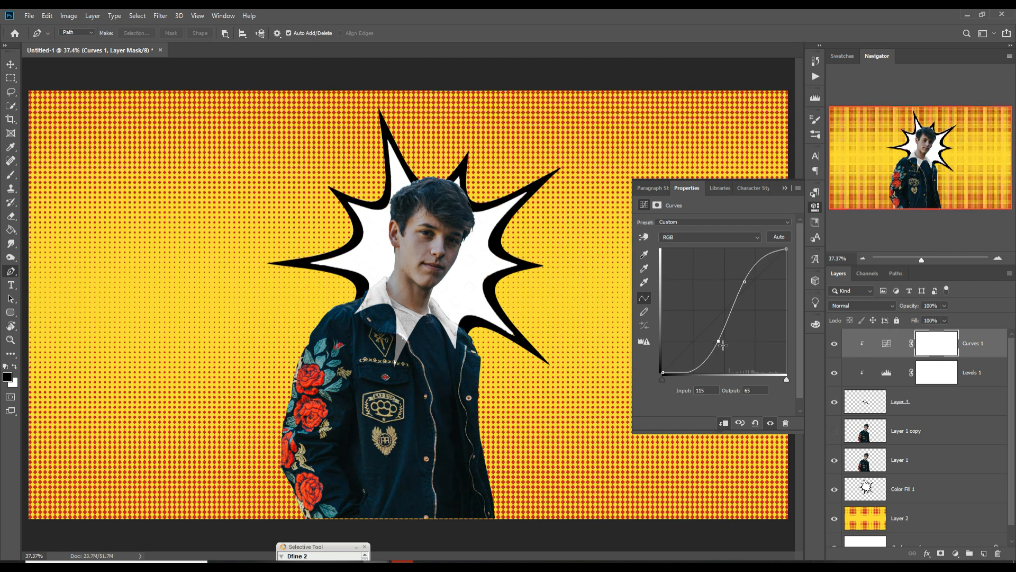
{"action": "left_click", "coordinate": [750, 268]}
- Duplicate the Color Fill 1 starburst layer and move the copy to the top of the layer stack
{"action": "left_click", "coordinate": [9, 65]}
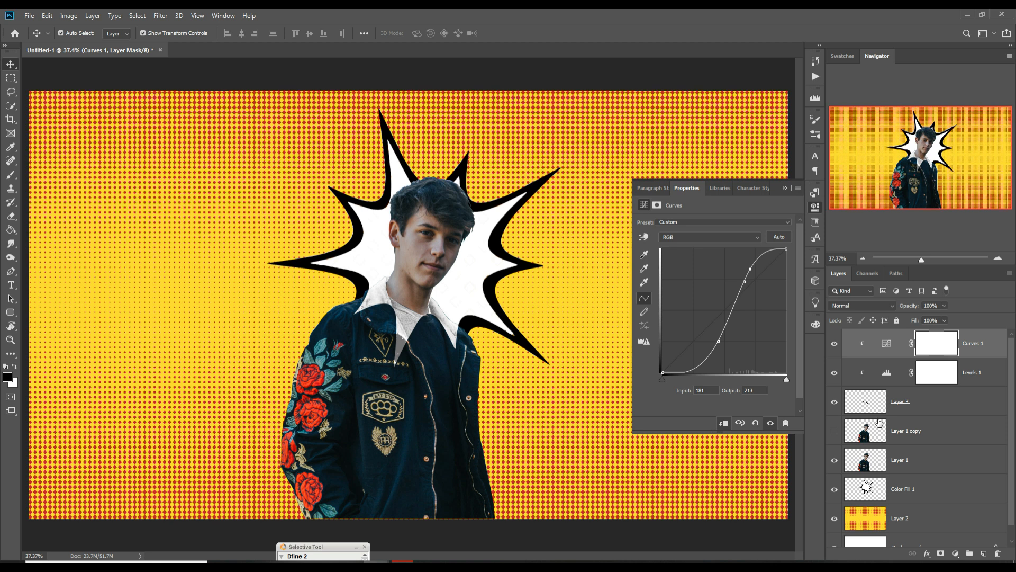
{"action": "left_click", "coordinate": [936, 485]}
{"action": "right_click", "coordinate": [931, 481]}
{"action": "left_click", "coordinate": [896, 90]}
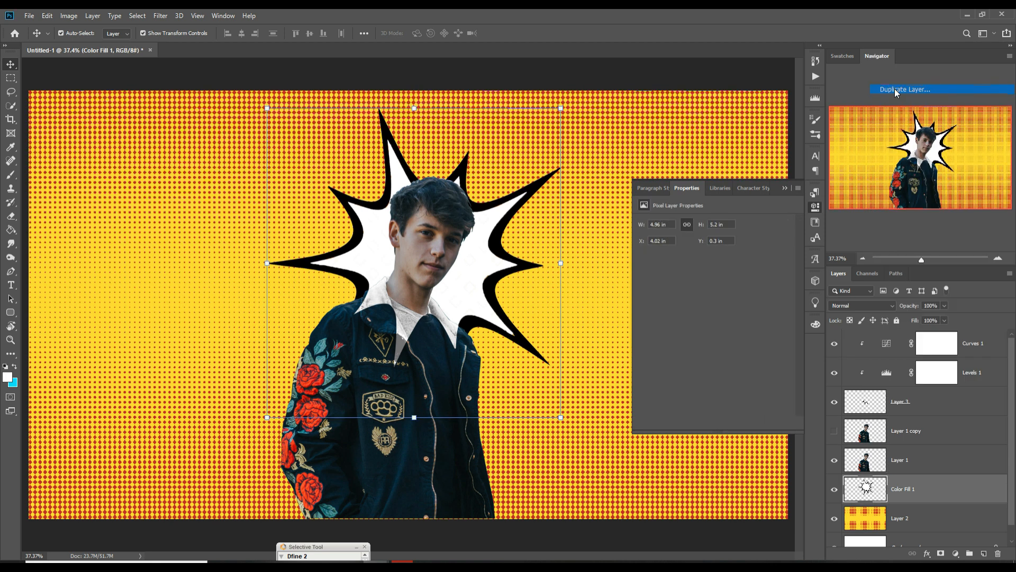
{"action": "left_click", "coordinate": [596, 165]}
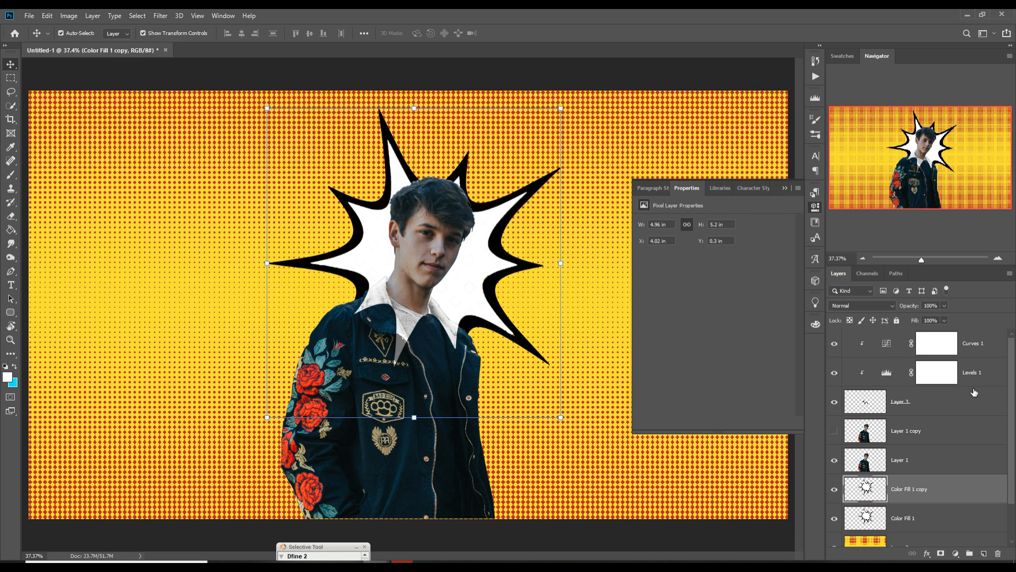
{"action": "left_click_drag", "start_coordinate": [926, 488], "coordinate": [922, 341]}
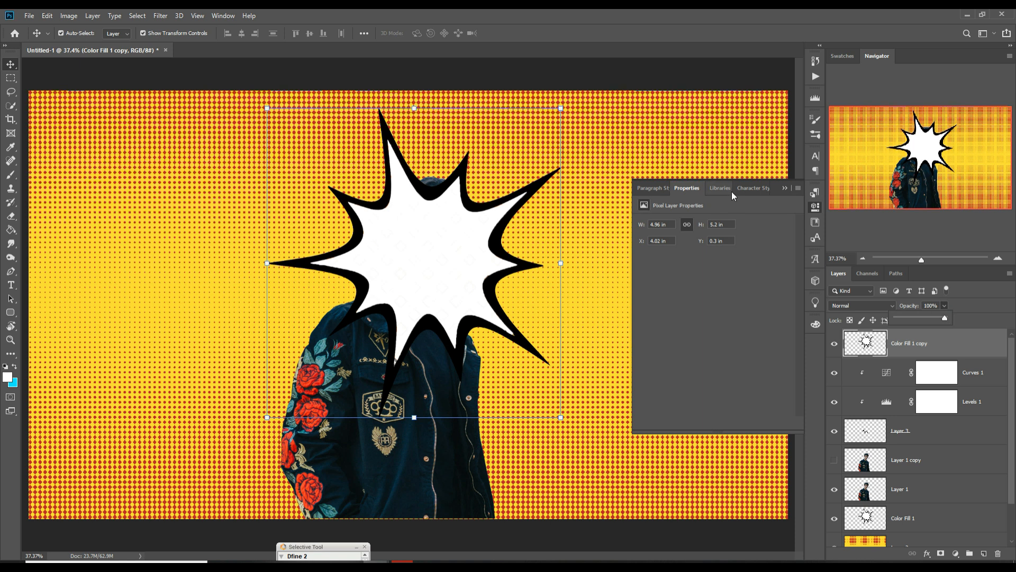
- Lower the starburst copy's opacity to 51% so the man shows through it
{"action": "left_click", "coordinate": [784, 187]}
{"action": "left_click", "coordinate": [944, 306]}
{"action": "left_click_drag", "start_coordinate": [939, 318], "coordinate": [921, 321]}
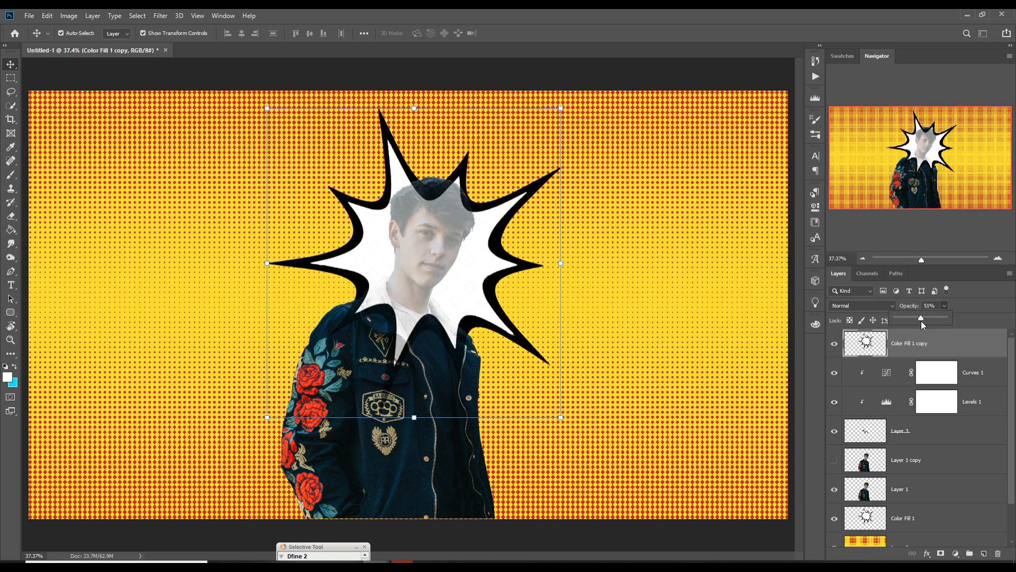
- Start a Pen path at the left collar's outer edge and trace over its top to the side of the neck
{"action": "left_click", "coordinate": [11, 271]}
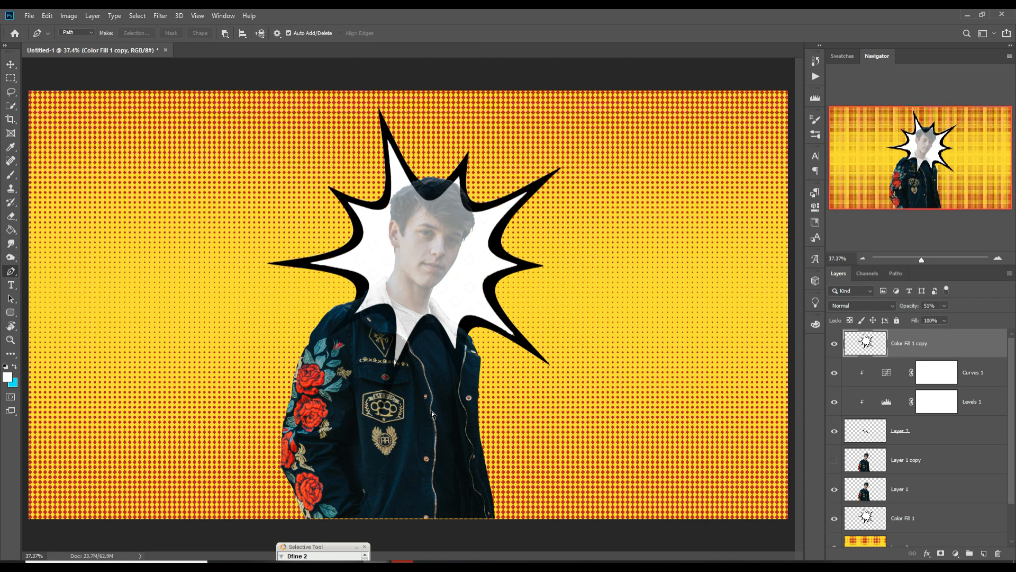
{"action": "scroll", "coordinate": [432, 414], "scroll_direction": "up", "scroll_amount": 5}
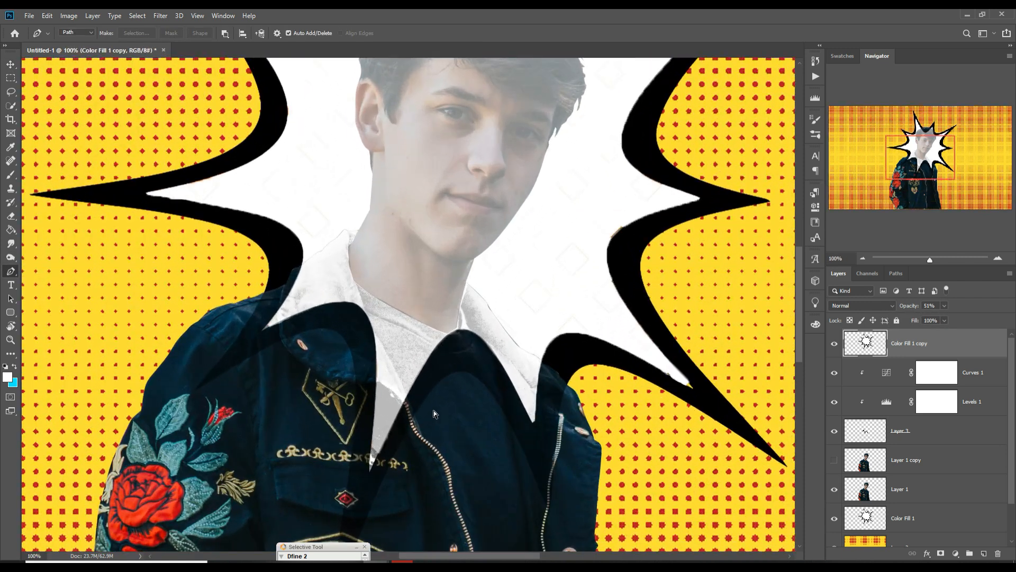
{"action": "left_click_drag", "start_coordinate": [517, 300], "coordinate": [524, 427]}
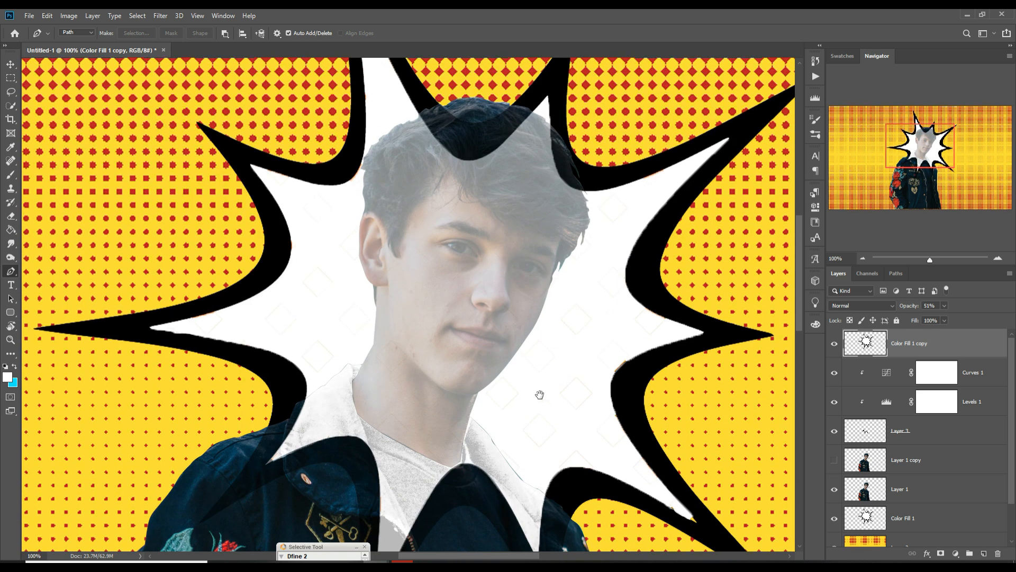
{"action": "left_click", "coordinate": [303, 398]}
{"action": "left_click", "coordinate": [337, 370]}
{"action": "left_click", "coordinate": [346, 363]}
{"action": "left_click", "coordinate": [352, 363]}
{"action": "left_click", "coordinate": [363, 362]}
{"action": "left_click", "coordinate": [357, 376]}
{"action": "left_click", "coordinate": [352, 381]}
{"action": "left_click", "coordinate": [356, 410]}
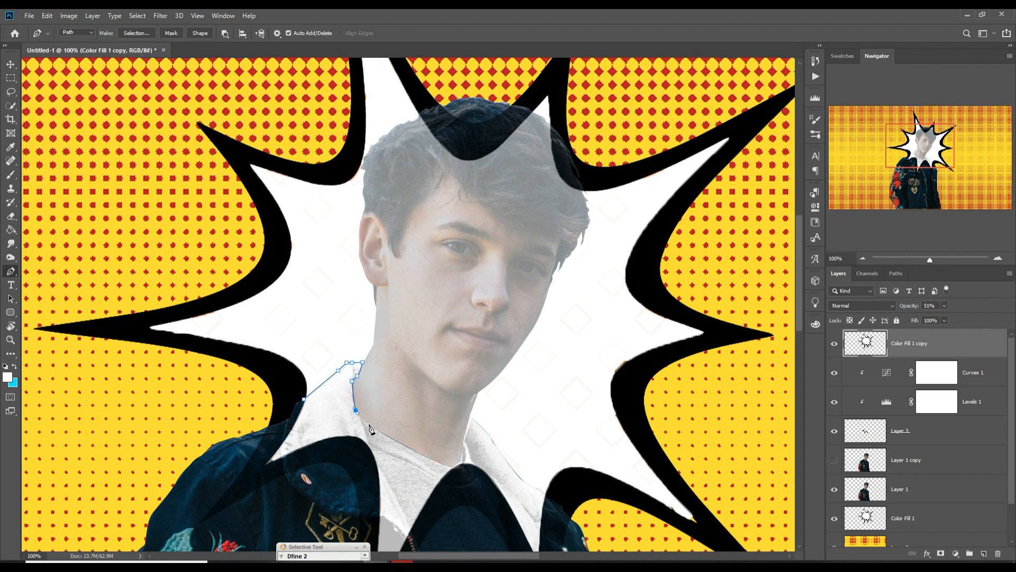
- Continue the path along the T-shirt neckline and up the neck to the top of the right collar
{"action": "left_click", "coordinate": [401, 444]}
{"action": "left_click_drag", "start_coordinate": [449, 465], "coordinate": [453, 466]}
{"action": "left_click", "coordinate": [463, 462]}
{"action": "left_click", "coordinate": [463, 441]}
{"action": "left_click", "coordinate": [471, 415]}
{"action": "left_click", "coordinate": [477, 417]}
{"action": "left_click", "coordinate": [522, 440]}
{"action": "left_click_drag", "start_coordinate": [566, 457], "coordinate": [622, 459]}
{"action": "left_click", "coordinate": [688, 454]}
{"action": "left_click_drag", "start_coordinate": [733, 470], "coordinate": [675, 331]}
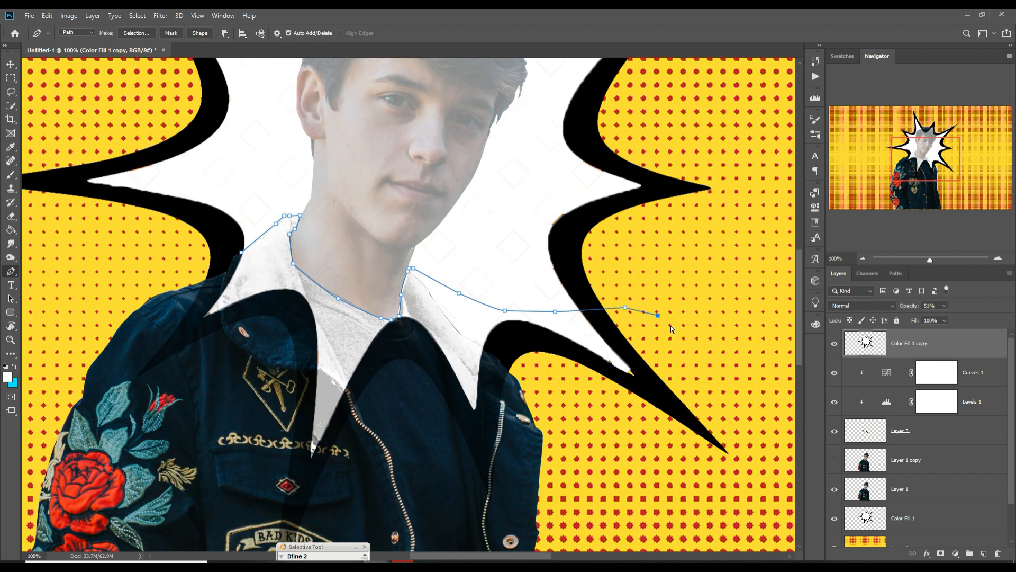
{"action": "key", "text": "ctrl+z"}
{"action": "key", "text": "ctrl+z"}
{"action": "key", "text": "ctrl+z"}
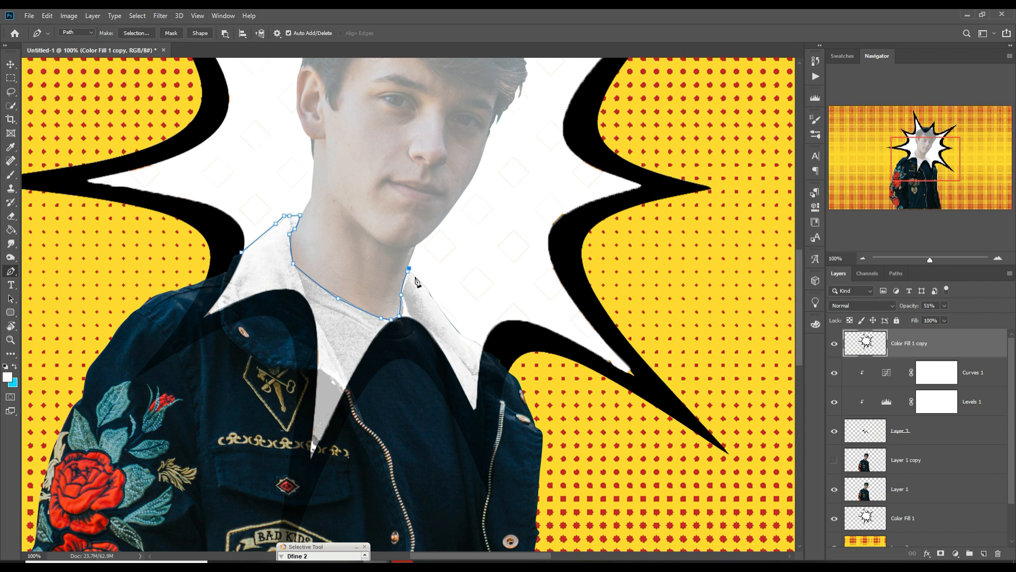
- Trace the path down the right collar's outer edge and onto the jacket's right shoulder
{"action": "left_click_drag", "start_coordinate": [435, 300], "coordinate": [438, 306]}
{"action": "left_click", "coordinate": [454, 330]}
{"action": "left_click", "coordinate": [478, 343]}
{"action": "left_click_drag", "start_coordinate": [490, 354], "coordinate": [493, 358]}
{"action": "left_click", "coordinate": [497, 361]}
{"action": "left_click", "coordinate": [505, 369]}
{"action": "left_click", "coordinate": [511, 376]}
{"action": "left_click", "coordinate": [517, 382]}
{"action": "left_click", "coordinate": [521, 392]}
- Run the path down inside the jacket's right side and across the chest to below the BAD KIDS badge
{"action": "left_click", "coordinate": [526, 434]}
{"action": "left_click", "coordinate": [509, 496]}
{"action": "left_click", "coordinate": [464, 516]}
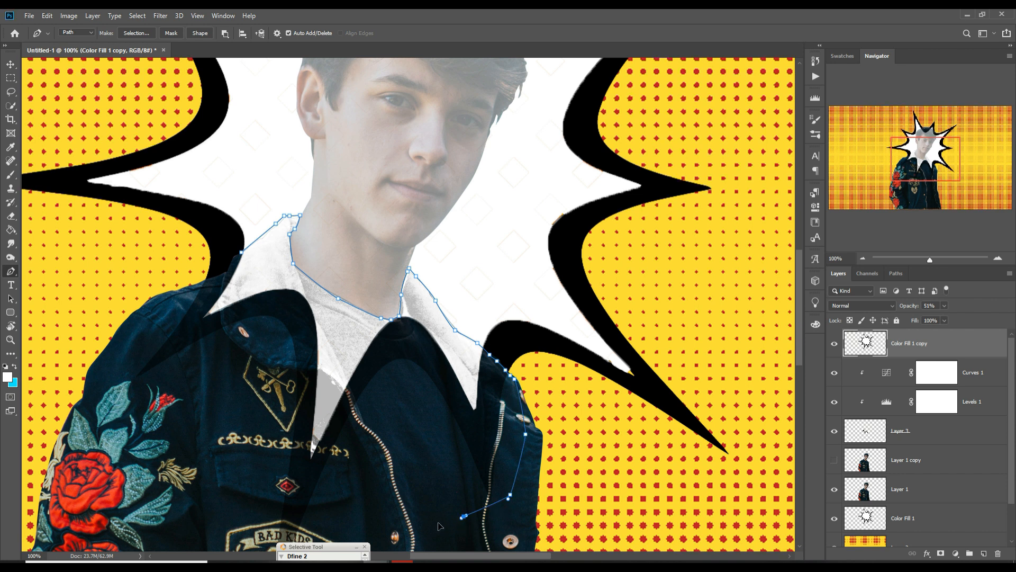
{"action": "left_click_drag", "start_coordinate": [439, 525], "coordinate": [516, 516]}
{"action": "left_click", "coordinate": [446, 523]}
{"action": "left_click", "coordinate": [427, 532]}
{"action": "left_click", "coordinate": [400, 542]}
{"action": "left_click_drag", "start_coordinate": [400, 549], "coordinate": [543, 465]}
{"action": "left_click", "coordinate": [514, 499]}
{"action": "left_click", "coordinate": [471, 520]}
- Bring the path up past the chest pocket and across the sleeve's top rose to the left shoulder's outer edge
{"action": "left_click", "coordinate": [459, 407]}
{"action": "left_click", "coordinate": [453, 298]}
{"action": "left_click", "coordinate": [403, 299]}
{"action": "left_click", "coordinate": [394, 300]}
{"action": "left_click", "coordinate": [313, 297]}
{"action": "left_click", "coordinate": [339, 253]}
{"action": "left_click", "coordinate": [361, 231]}
{"action": "left_click_drag", "start_coordinate": [407, 184], "coordinate": [432, 184]}
{"action": "key", "text": "ctrl+z"}
{"action": "key", "text": "ctrl+z"}
{"action": "key", "text": "ctrl+z"}
- Trace along the left shoulder's upper edge to the collar and close the path at its starting point
{"action": "left_click", "coordinate": [440, 181]}
{"action": "left_click", "coordinate": [447, 177]}
{"action": "left_click", "coordinate": [450, 170]}
{"action": "left_click", "coordinate": [456, 169]}
{"action": "left_click", "coordinate": [457, 163]}
{"action": "left_click", "coordinate": [464, 159]}
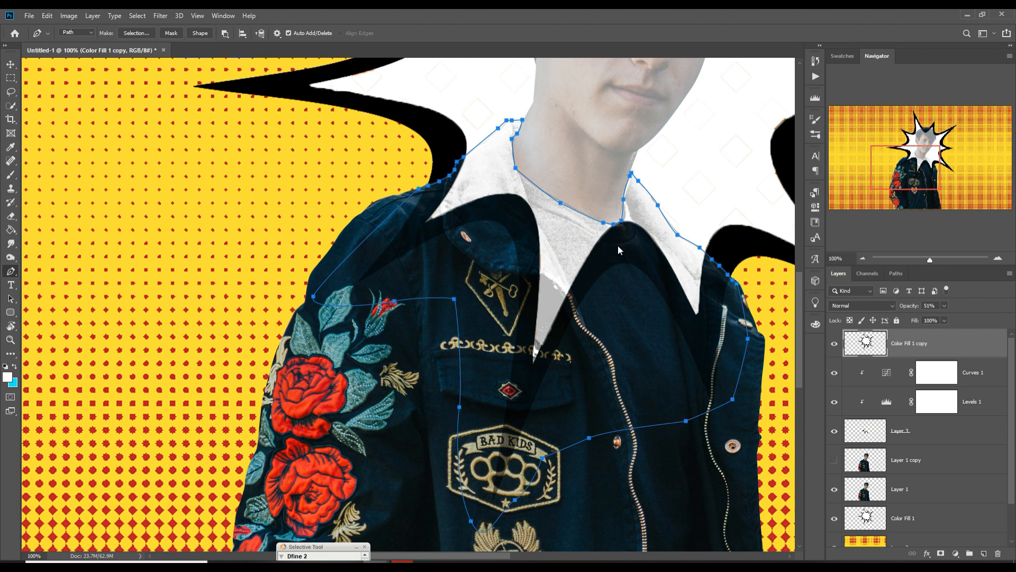
- Make a new anti-aliased selection from the closed path with a feather radius of 0 pixels
{"action": "right_click", "coordinate": [618, 246]}
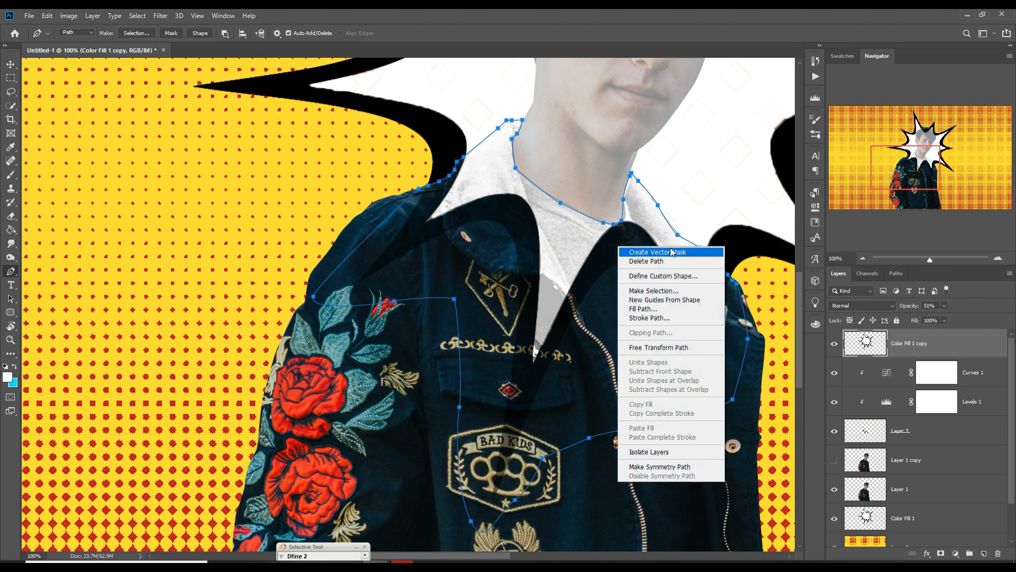
{"action": "left_click", "coordinate": [652, 291]}
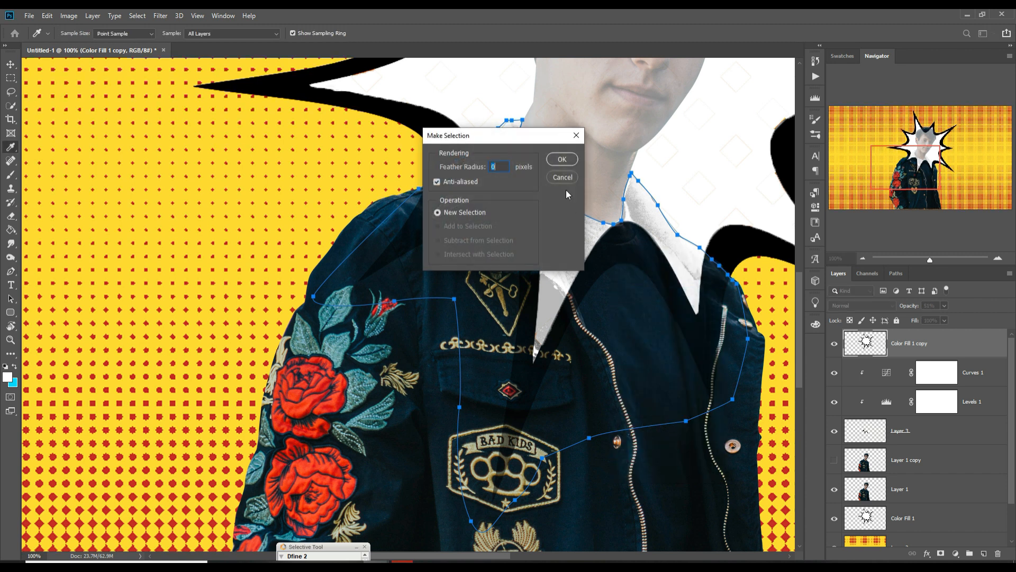
{"action": "left_click", "coordinate": [560, 159]}
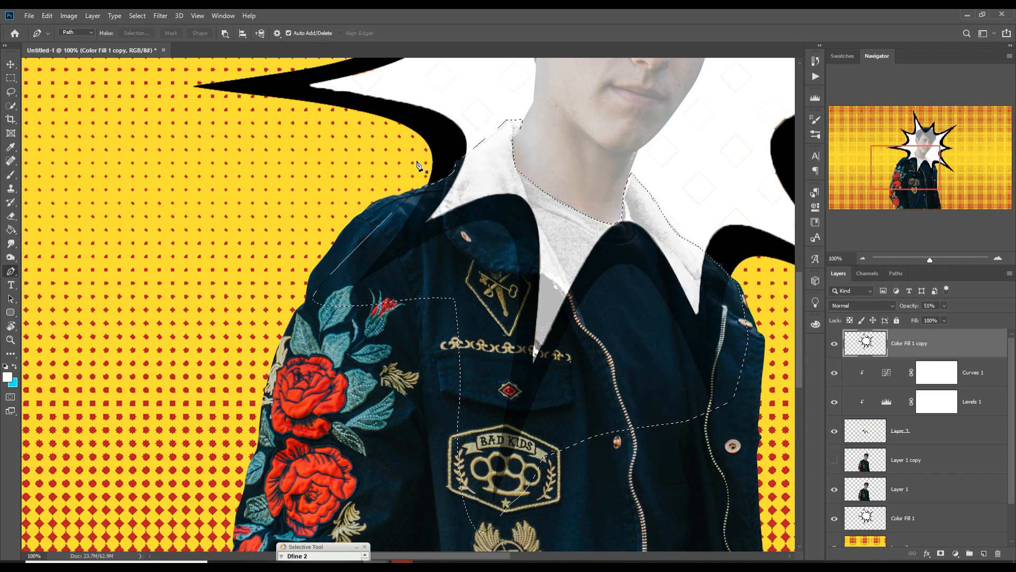
- Copy the selected part of the starburst to a new layer and hide the Color Fill 1 copy layer
{"action": "left_click", "coordinate": [139, 16]}
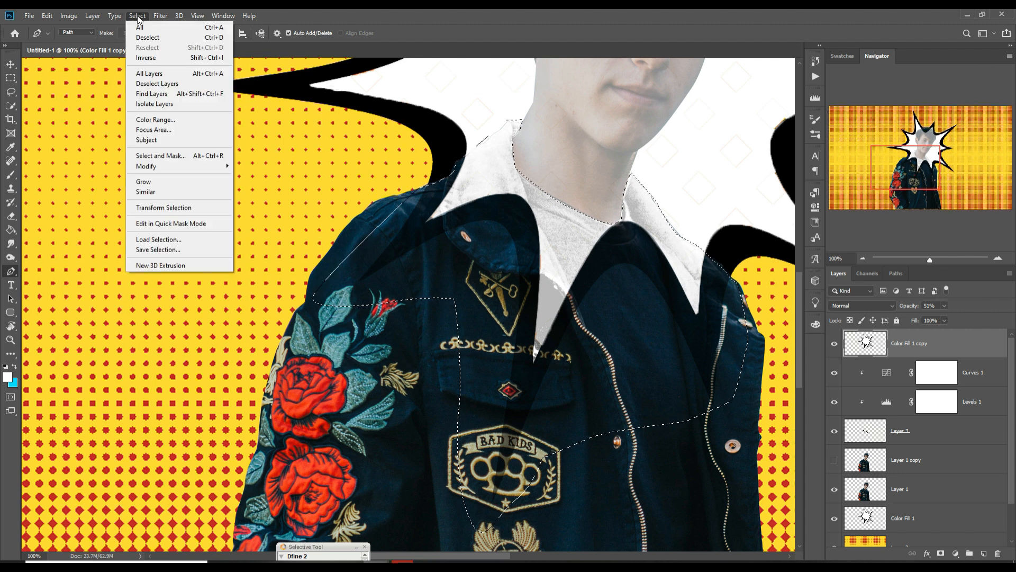
{"action": "left_click", "coordinate": [140, 57]}
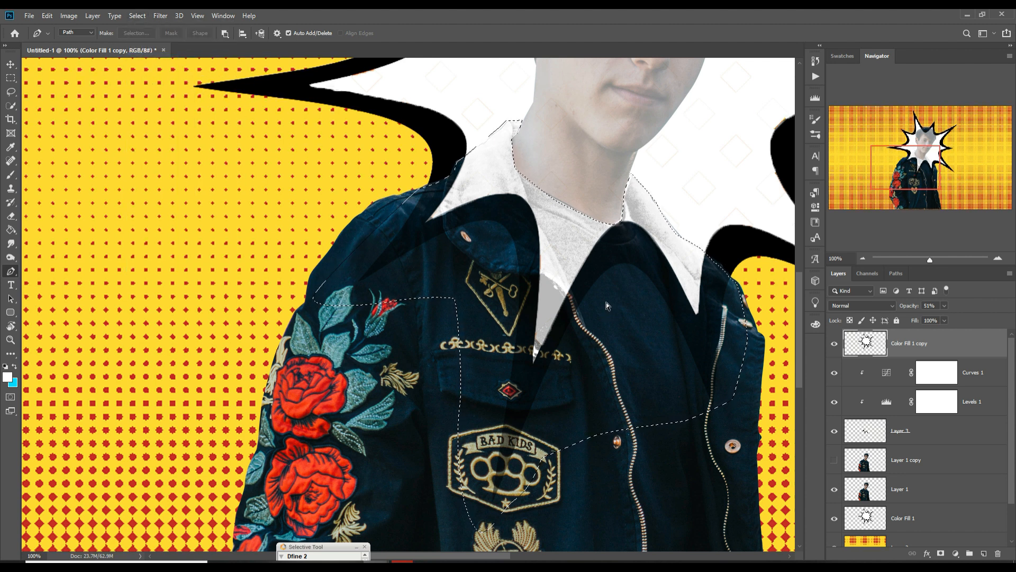
{"action": "key", "text": "ctrl+j"}
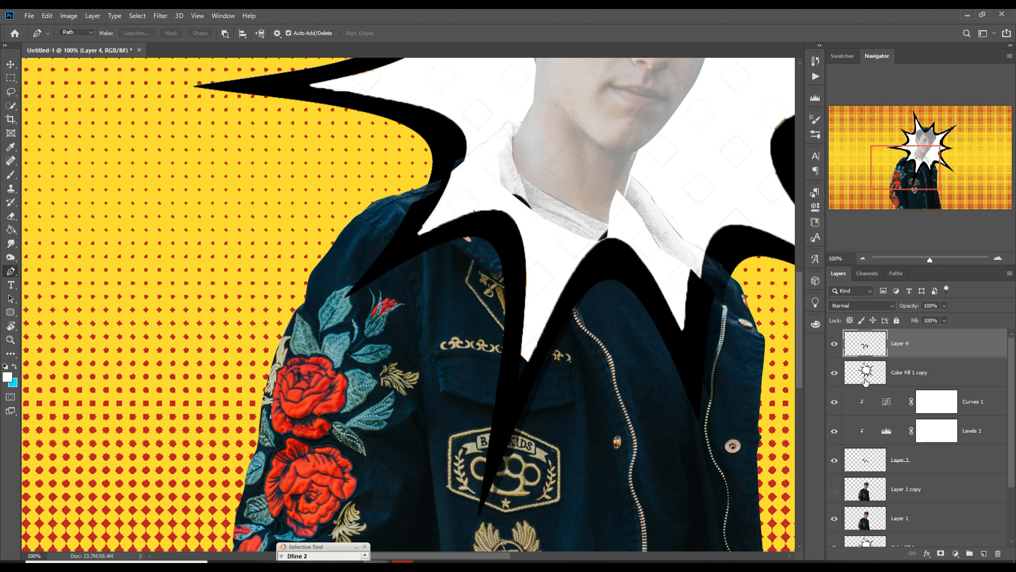
{"action": "left_click", "coordinate": [835, 374]}
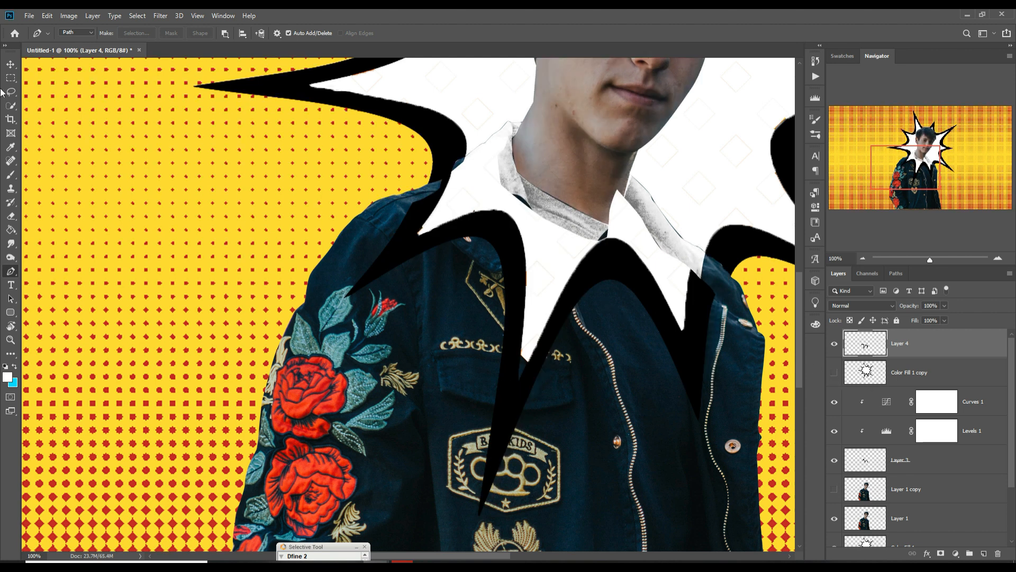
- Nudge the Layer 4 starburst piece up and slightly right until its white area covers the shirt collar and neckline
{"action": "key", "text": "v"}
{"action": "key", "text": "ctrl+plus"}
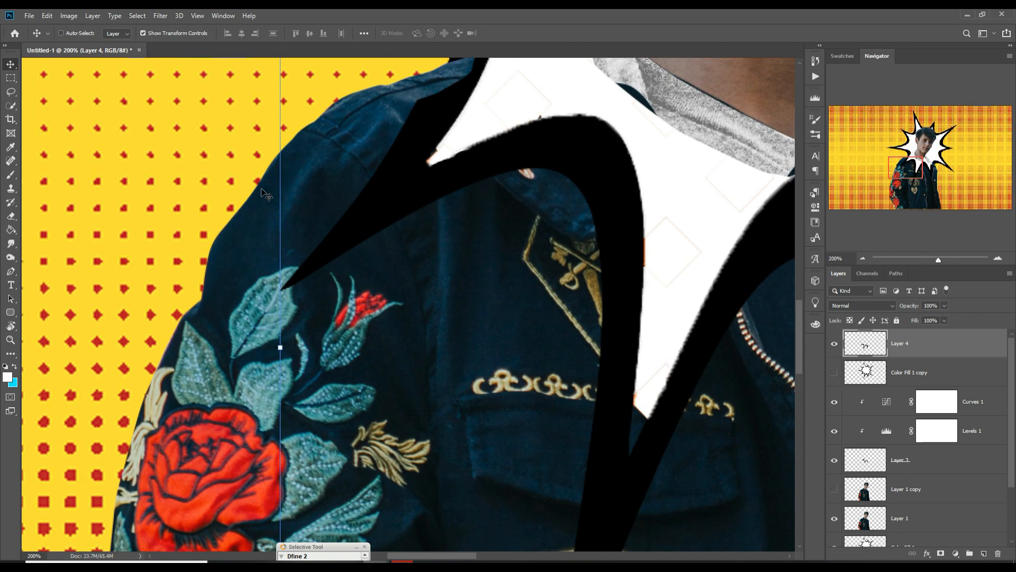
{"action": "key", "text": "ctrl+minus"}
{"action": "key", "text": "ctrl+minus"}
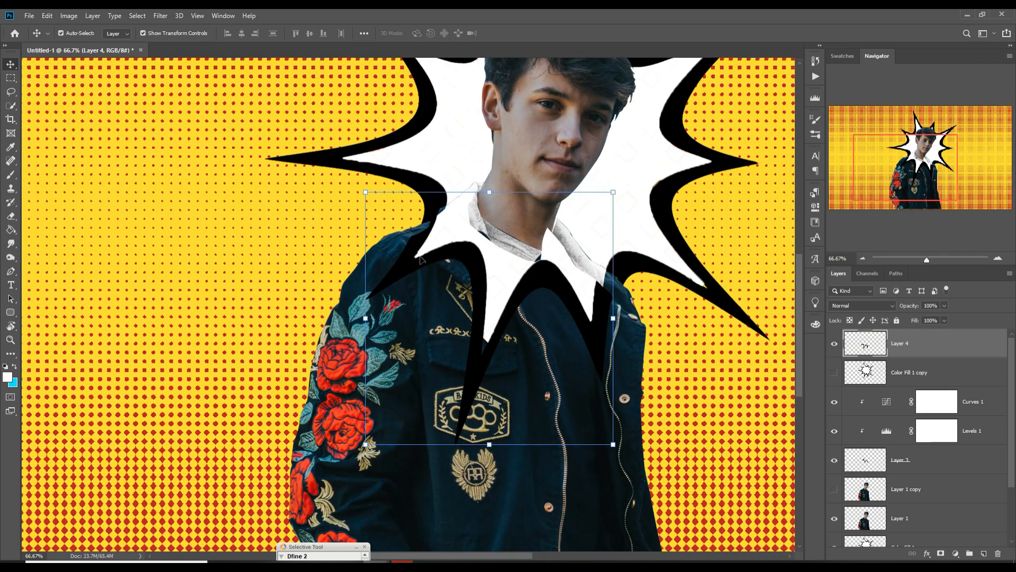
{"action": "key", "text": "shift+Right"}
{"action": "key", "text": "shift+Right"}
{"action": "key", "text": "Up"}
{"action": "key", "text": "Up"}
{"action": "key", "text": "Up"}
{"action": "key", "text": "Up"}
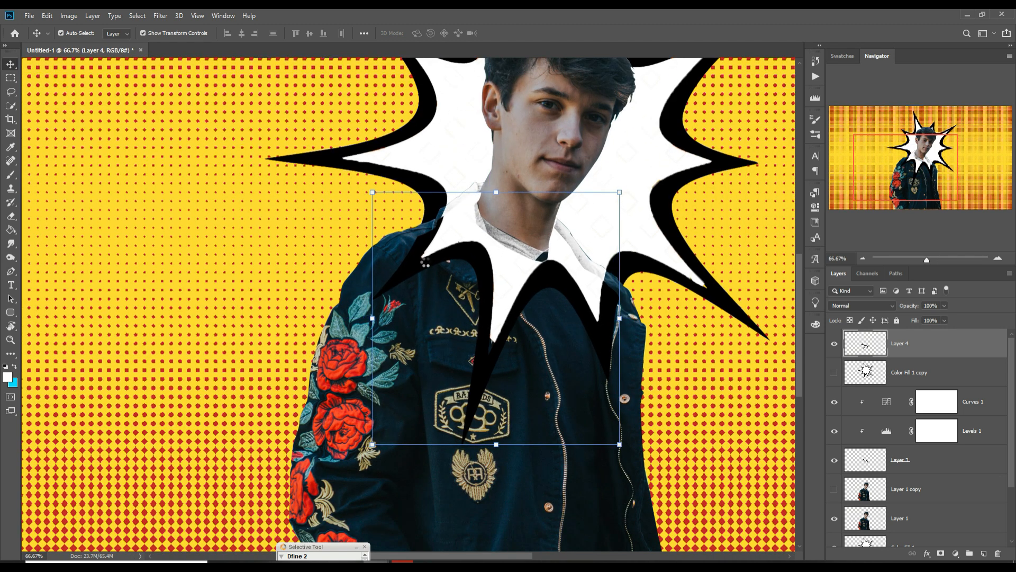
{"action": "key", "text": "shift+Up"}
{"action": "key", "text": "Up"}
{"action": "key", "text": "Up"}
{"action": "key", "text": "Up"}
{"action": "key", "text": "Up"}
{"action": "key", "text": "Up"}
{"action": "key", "text": "Up"}
{"action": "key", "text": "Right"}
{"action": "key", "text": "Right"}
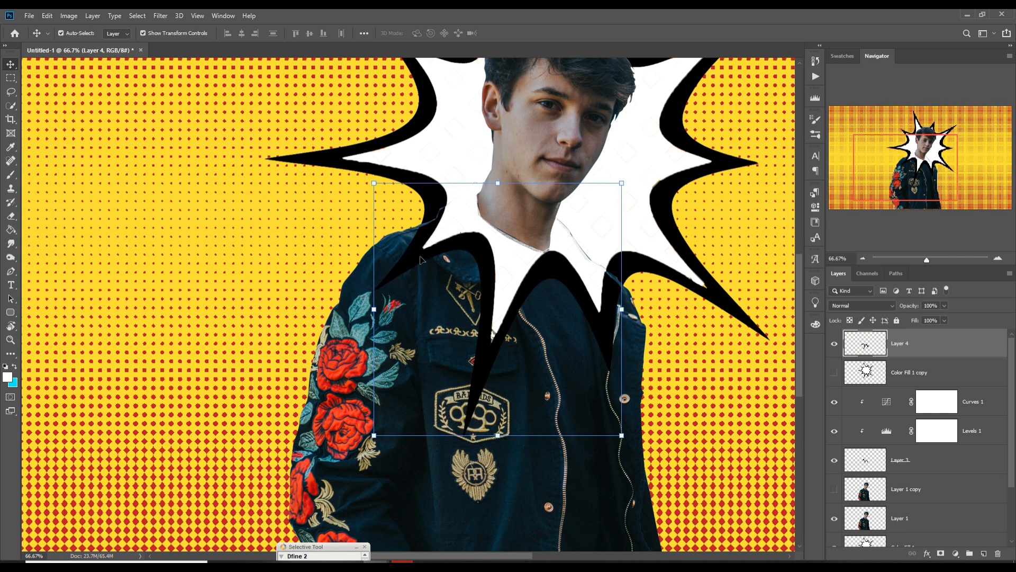
{"action": "key", "text": "Up"}
{"action": "key", "text": "Up"}
{"action": "key", "text": "Up"}
{"action": "key", "text": "Up"}
{"action": "key", "text": "Up"}
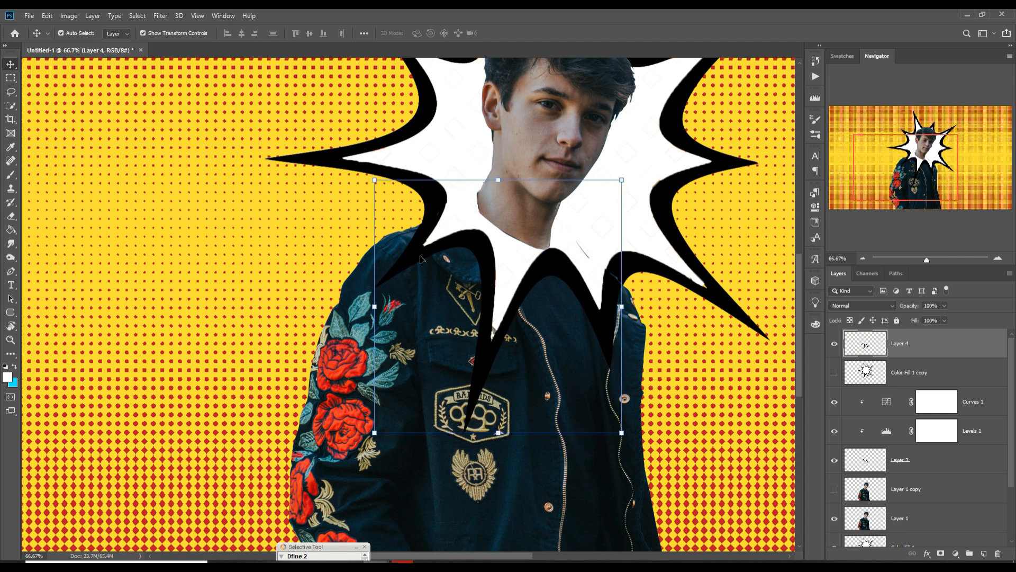
{"action": "key", "text": "Right"}
{"action": "key", "text": "Right"}
{"action": "key", "text": "Right"}
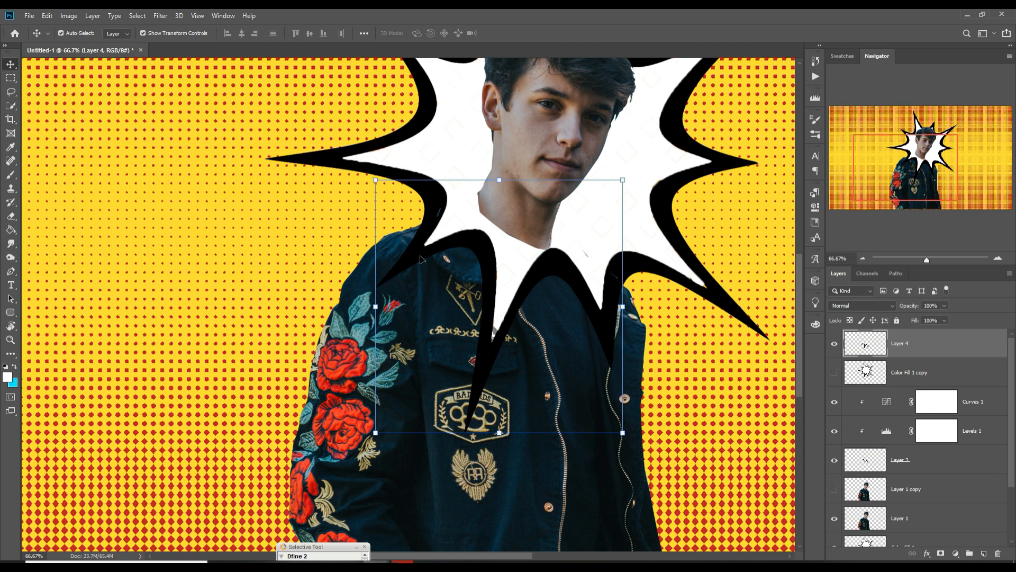
{"action": "key", "text": "Left"}
{"action": "key", "text": "Left"}
{"action": "key", "text": "Right"}
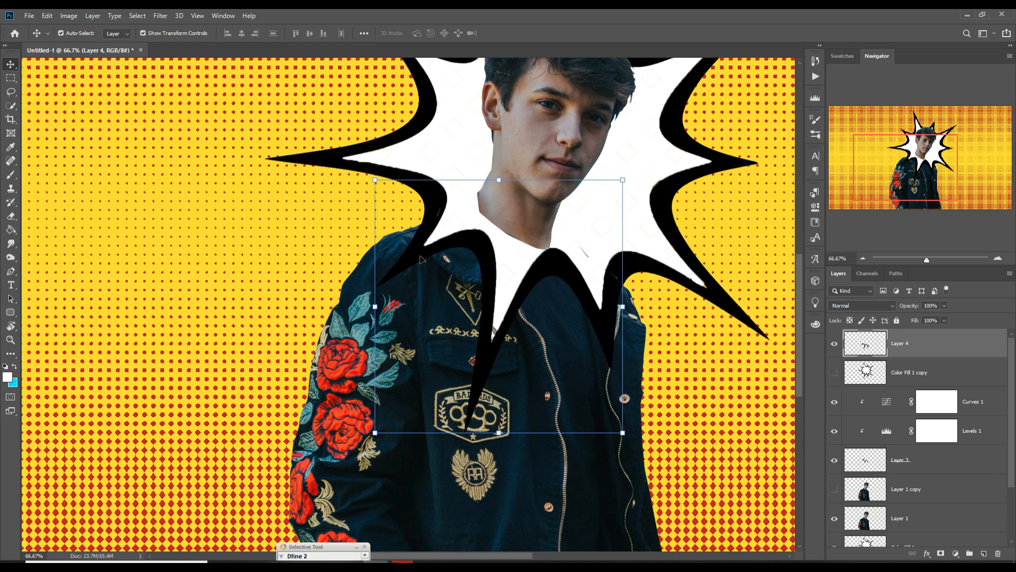
{"action": "key", "text": "Left"}
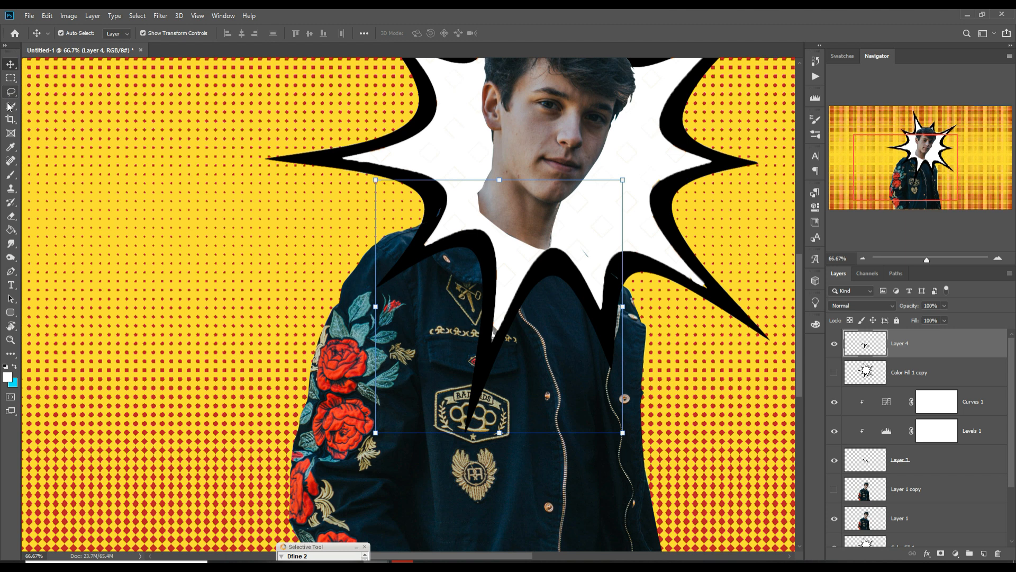
- Start a Pen path on the white area's edge beside the left shoulder and trace it down to the notch above the jacket
{"action": "left_click", "coordinate": [10, 271]}
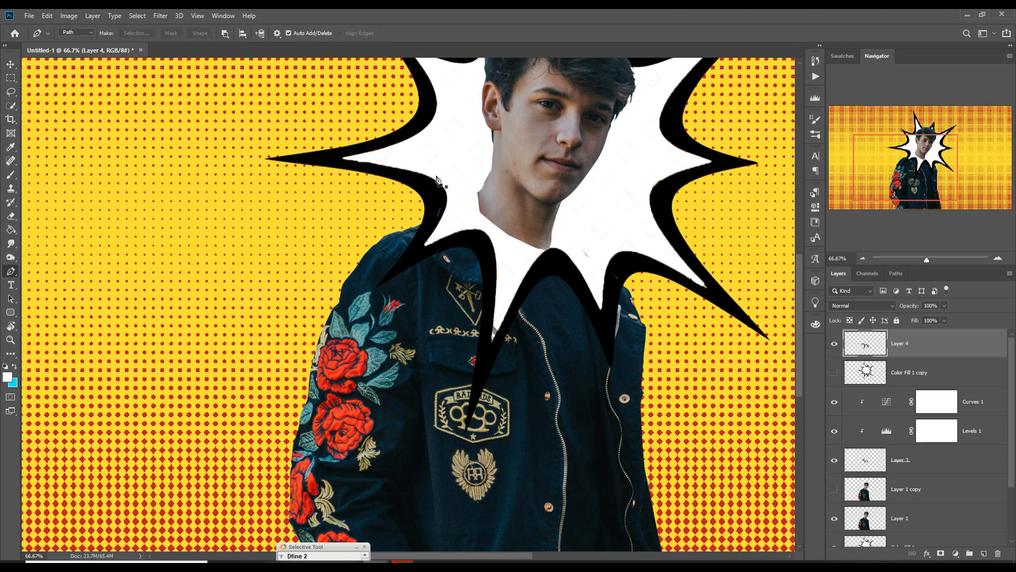
{"action": "key", "text": "ctrl+plus"}
{"action": "key", "text": "ctrl+plus"}
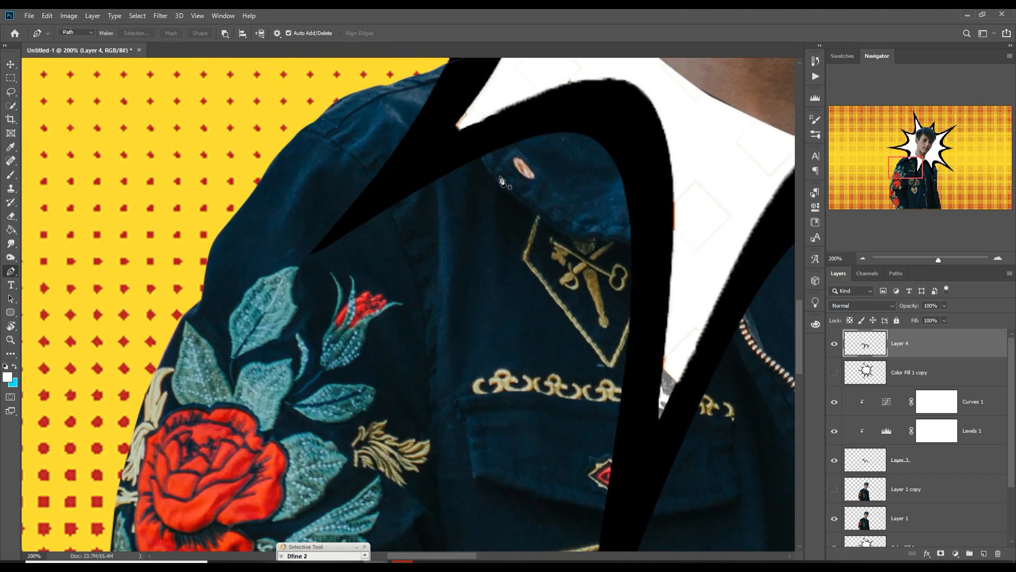
{"action": "left_click_drag", "start_coordinate": [506, 177], "coordinate": [505, 409]}
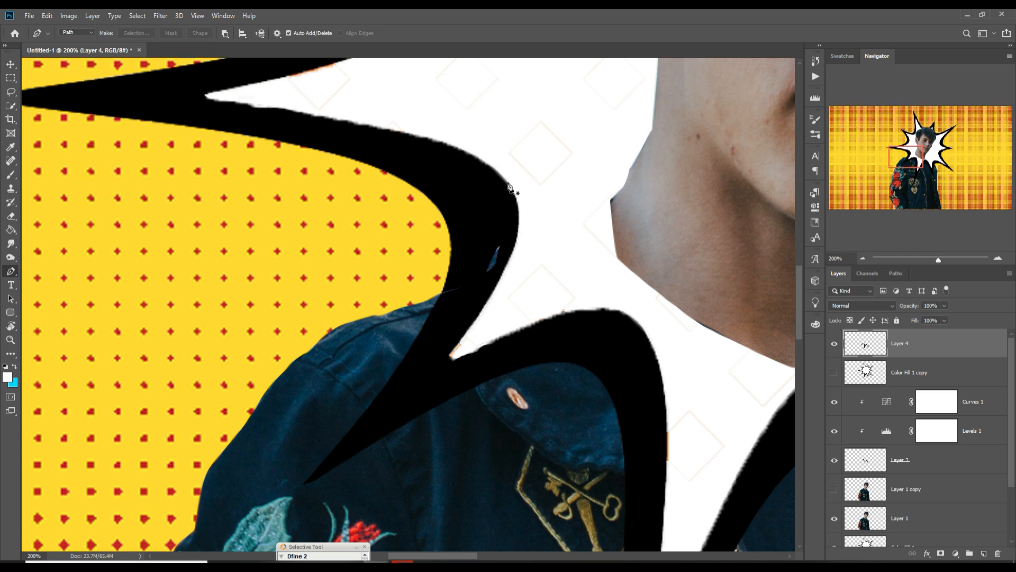
{"action": "left_click", "coordinate": [449, 353]}
{"action": "left_click_drag", "start_coordinate": [486, 240], "coordinate": [517, 241]}
{"action": "left_click", "coordinate": [489, 295]}
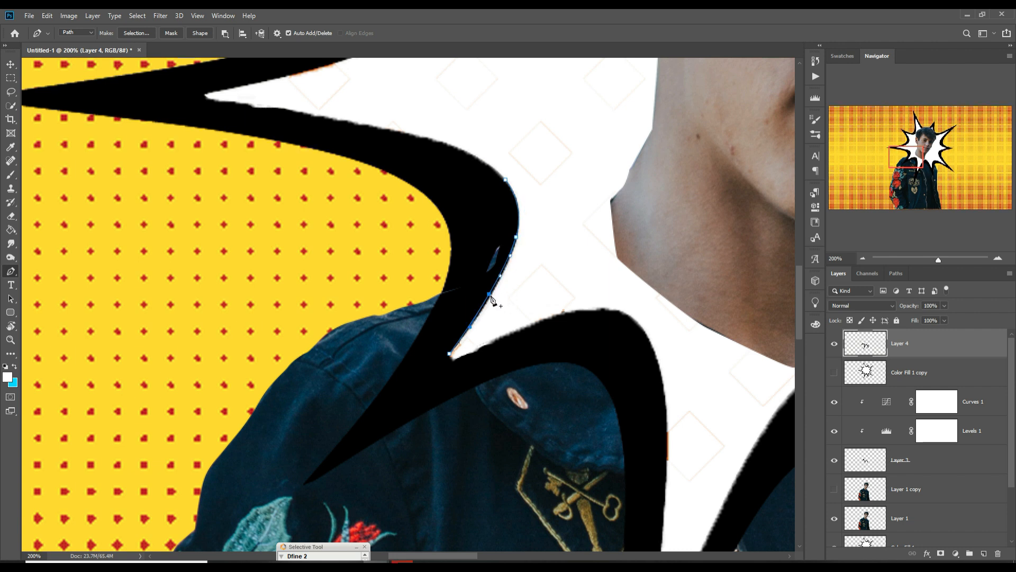
- Continue the path from the shoulder notch along the upper edge of the left black arch, curving it to fit
{"action": "left_click", "coordinate": [453, 359]}
{"action": "left_click", "coordinate": [628, 314]}
{"action": "left_click", "coordinate": [559, 333]}
{"action": "left_click_drag", "start_coordinate": [559, 333], "coordinate": [561, 313]}
{"action": "left_click", "coordinate": [478, 347]}
{"action": "left_click_drag", "start_coordinate": [478, 347], "coordinate": [474, 351]}
- Trace the path down the left arch's inner edge to the tip of the white spike over the chest pocket
{"action": "left_click", "coordinate": [664, 517]}
{"action": "left_click", "coordinate": [664, 435]}
{"action": "left_click", "coordinate": [650, 394]}
{"action": "left_click_drag", "start_coordinate": [650, 394], "coordinate": [663, 374]}
{"action": "scroll", "coordinate": [662, 381], "scroll_direction": "down", "scroll_amount": 5}
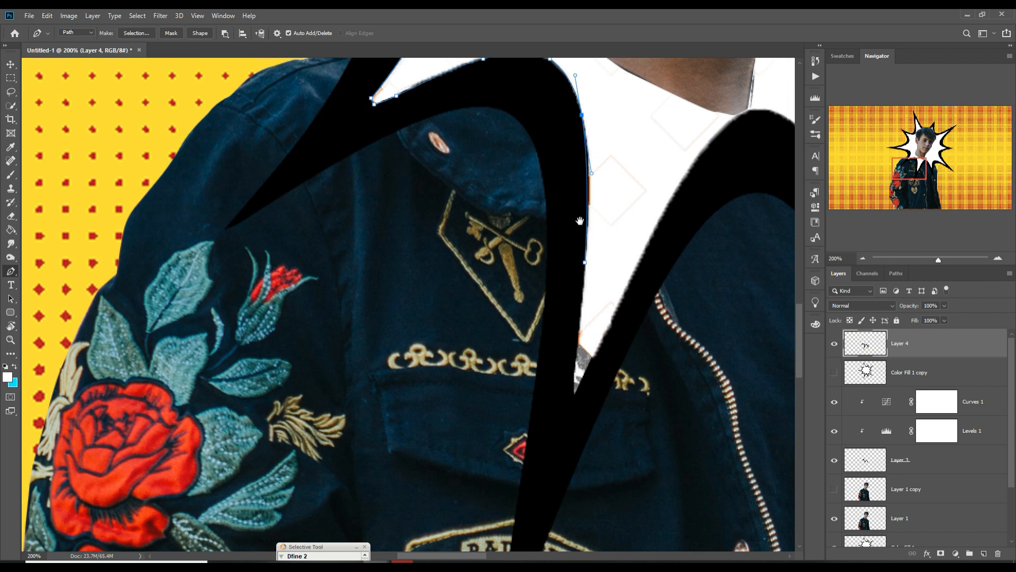
{"action": "left_click", "coordinate": [574, 393]}
{"action": "left_click_drag", "start_coordinate": [575, 396], "coordinate": [576, 381]}
{"action": "left_click", "coordinate": [573, 372]}
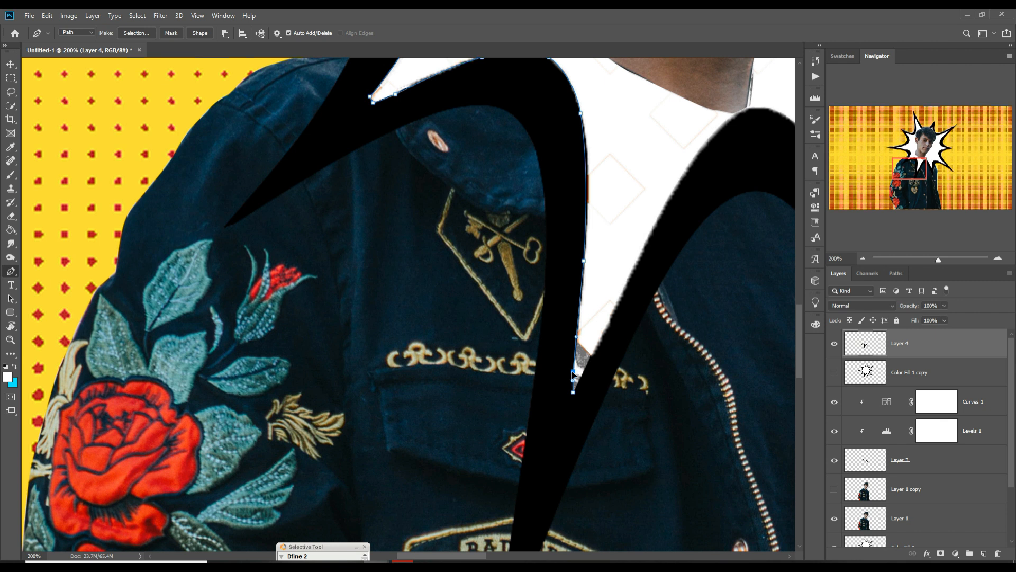
- Run the path from the spike's tip up the middle black arch's left edge to its peak below the neck
{"action": "left_click_drag", "start_coordinate": [619, 365], "coordinate": [576, 455]}
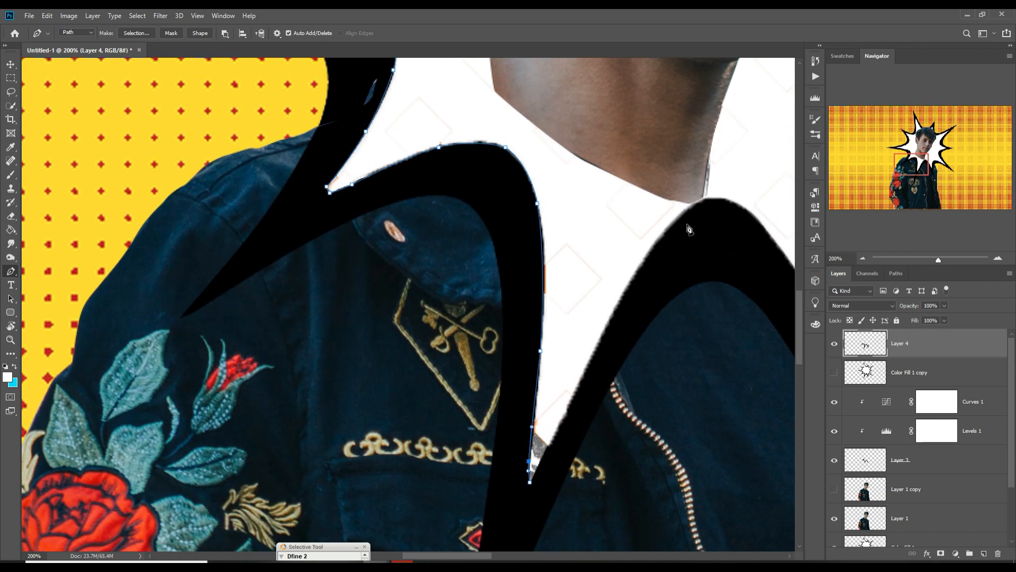
{"action": "left_click", "coordinate": [703, 201]}
{"action": "left_click", "coordinate": [614, 345]}
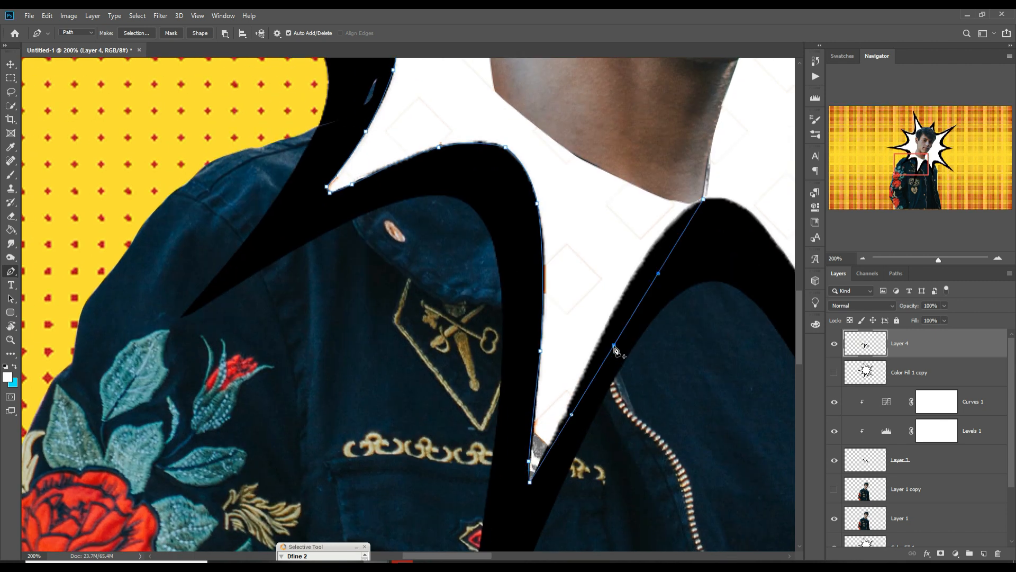
{"action": "left_click_drag", "start_coordinate": [614, 346], "coordinate": [600, 341]}
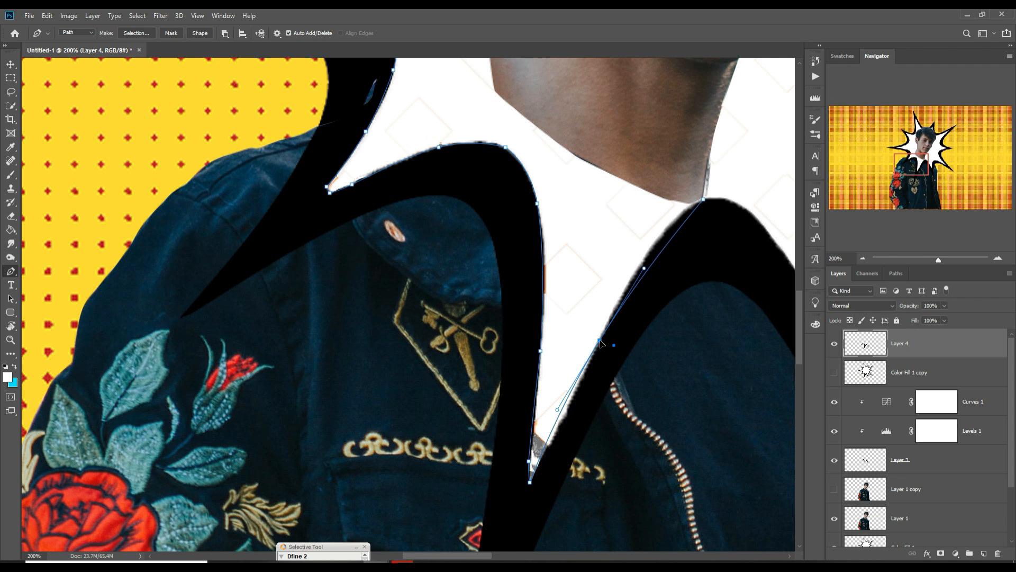
{"action": "left_click", "coordinate": [548, 441]}
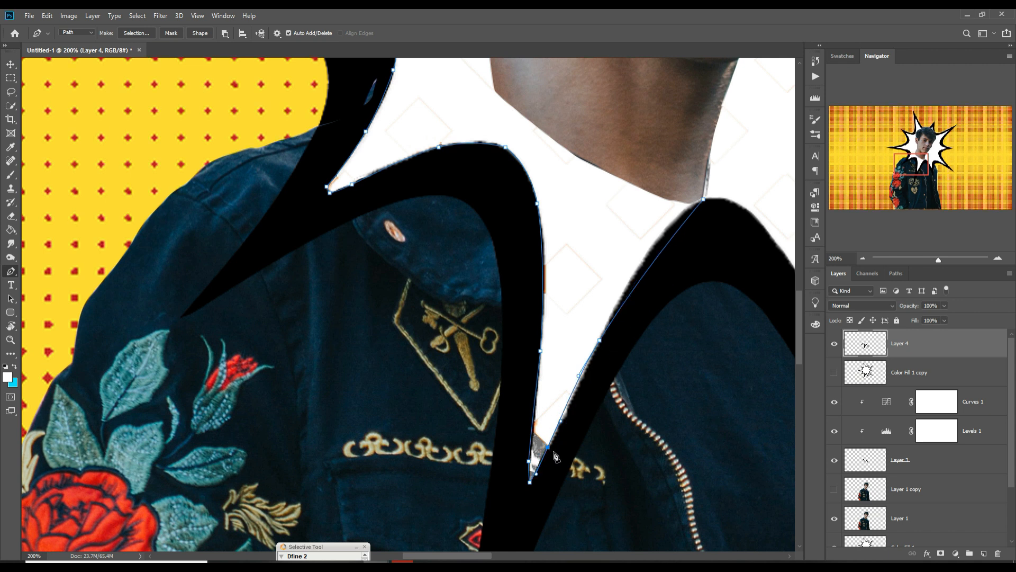
{"action": "left_click_drag", "start_coordinate": [593, 431], "coordinate": [377, 527]}
{"action": "left_click", "coordinate": [455, 337]}
{"action": "left_click_drag", "start_coordinate": [457, 339], "coordinate": [448, 334]}
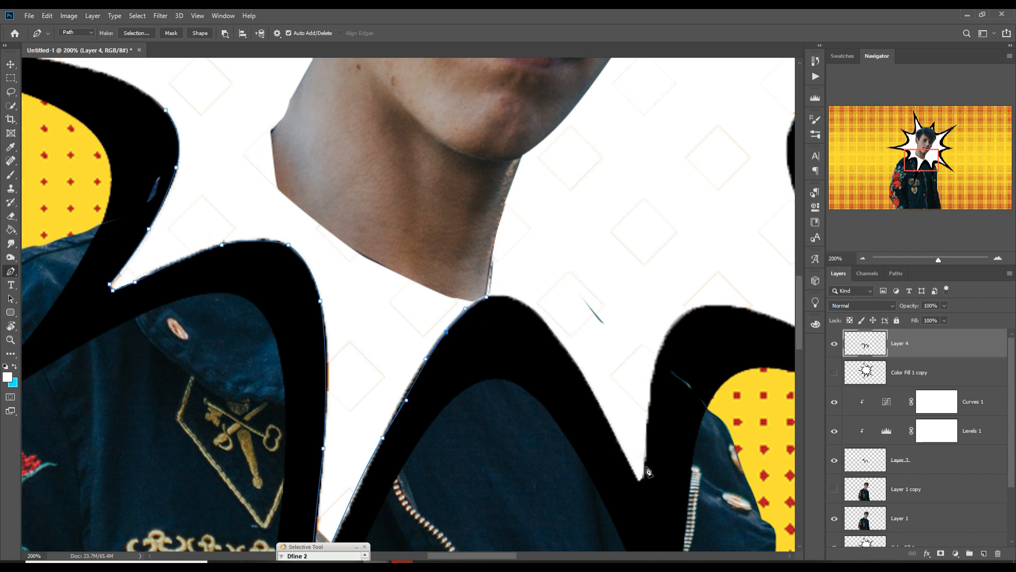
- Trace down the middle arch's right edge to the second white spike's tip and up onto the right black arch
{"action": "left_click", "coordinate": [639, 482]}
{"action": "left_click_drag", "start_coordinate": [554, 378], "coordinate": [550, 331]}
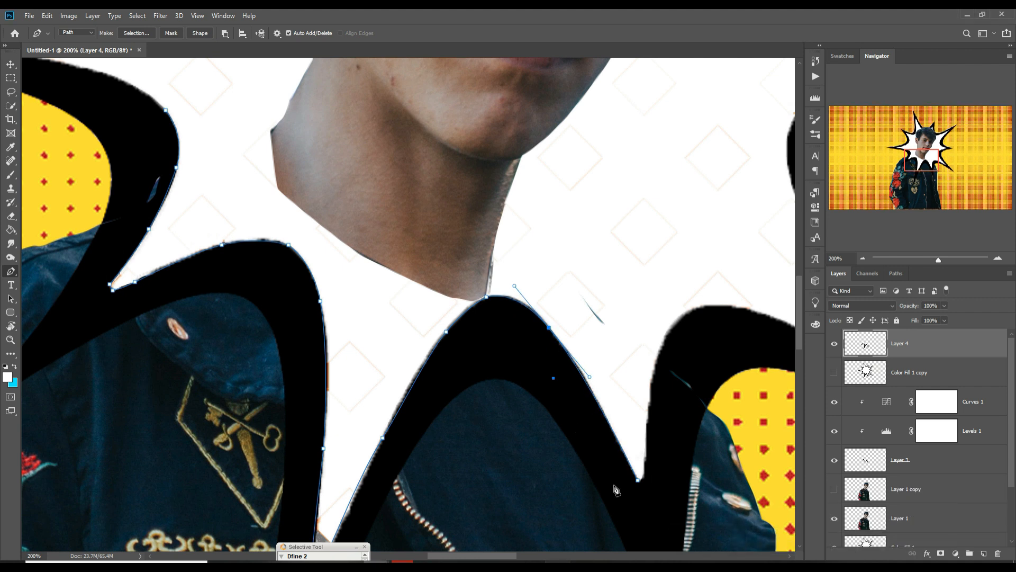
{"action": "left_click_drag", "start_coordinate": [656, 482], "coordinate": [500, 475]}
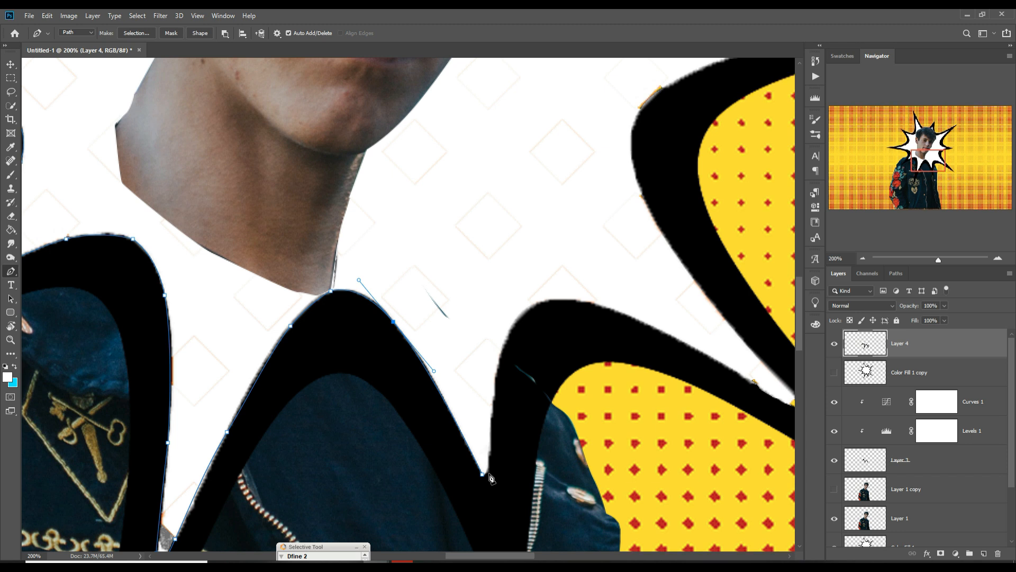
{"action": "left_click", "coordinate": [546, 301]}
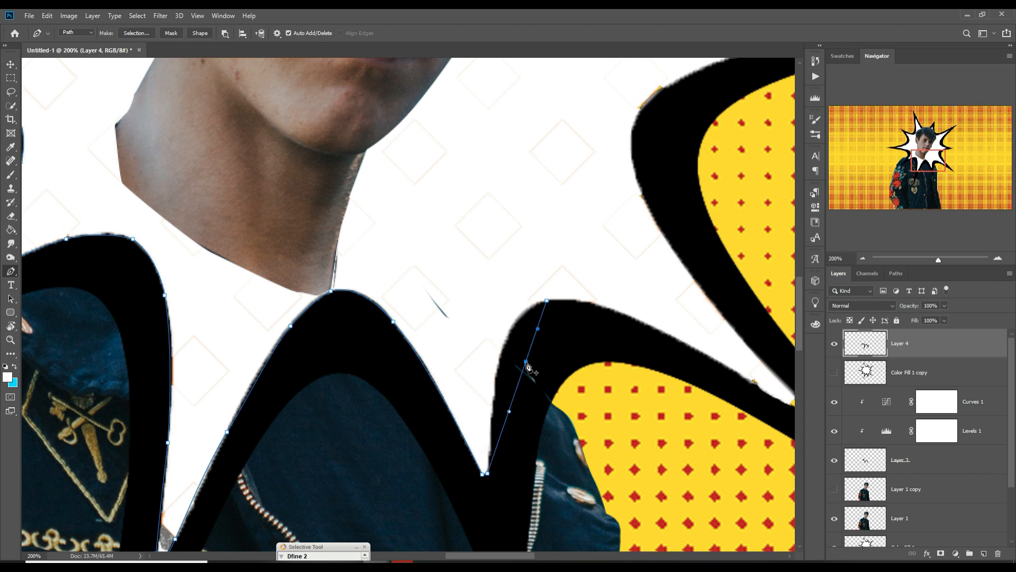
{"action": "left_click_drag", "start_coordinate": [526, 362], "coordinate": [506, 353]}
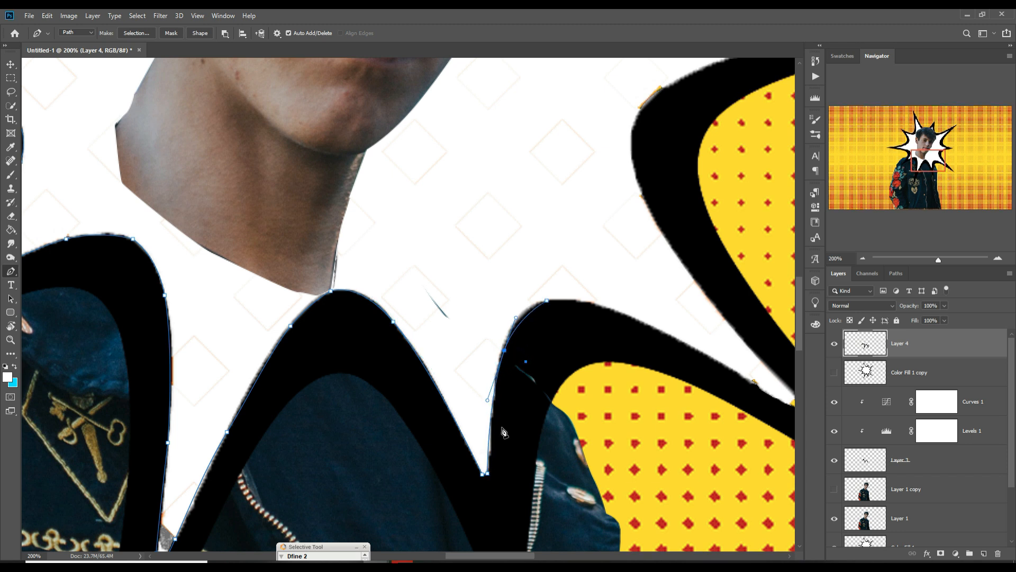
{"action": "left_click_drag", "start_coordinate": [489, 439], "coordinate": [491, 445]}
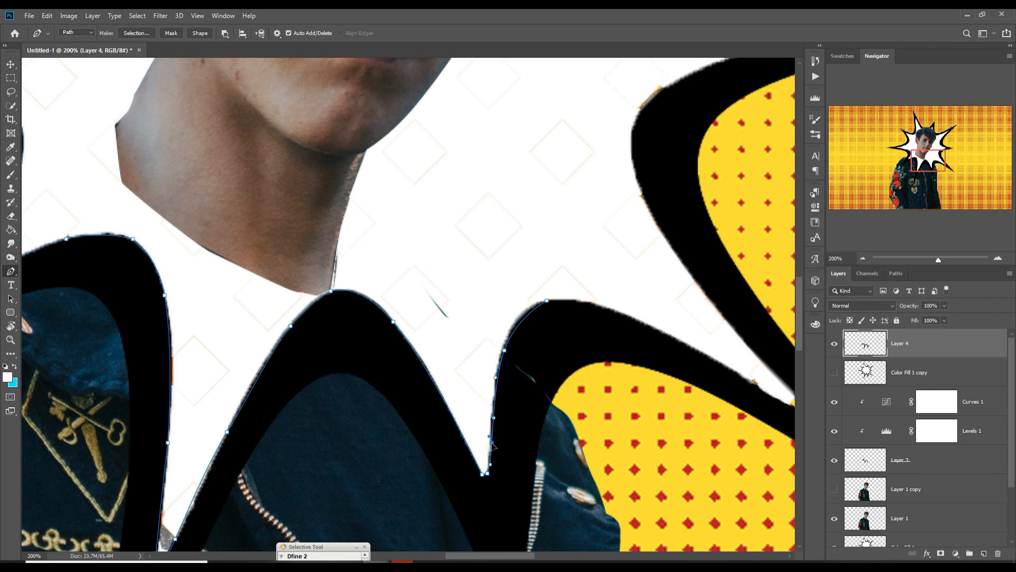
{"action": "left_click", "coordinate": [527, 316]}
{"action": "left_click_drag", "start_coordinate": [528, 318], "coordinate": [524, 316]}
- Bring the path back across the neck and close it at its starting point beside the left shoulder
{"action": "left_click_drag", "start_coordinate": [382, 220], "coordinate": [231, 161]}
{"action": "left_click_drag", "start_coordinate": [151, 127], "coordinate": [487, 194]}
{"action": "left_click_drag", "start_coordinate": [397, 156], "coordinate": [388, 158]}
{"action": "left_click", "coordinate": [345, 173]}
- Convert the closed path to a selection and delete the enclosed white area from Layer 4
{"action": "right_click", "coordinate": [566, 256]}
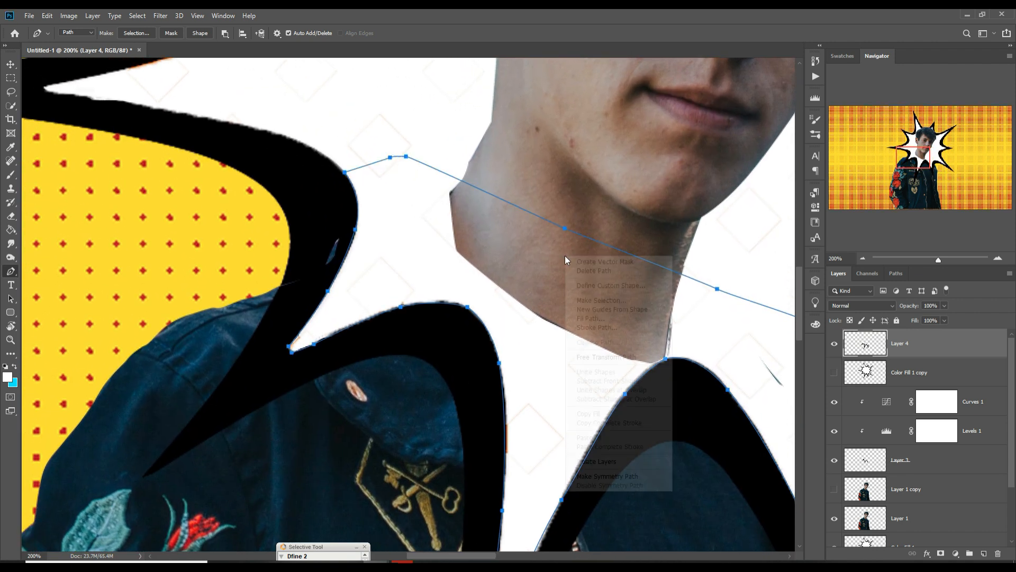
{"action": "left_click", "coordinate": [599, 305]}
{"action": "left_click", "coordinate": [562, 159]}
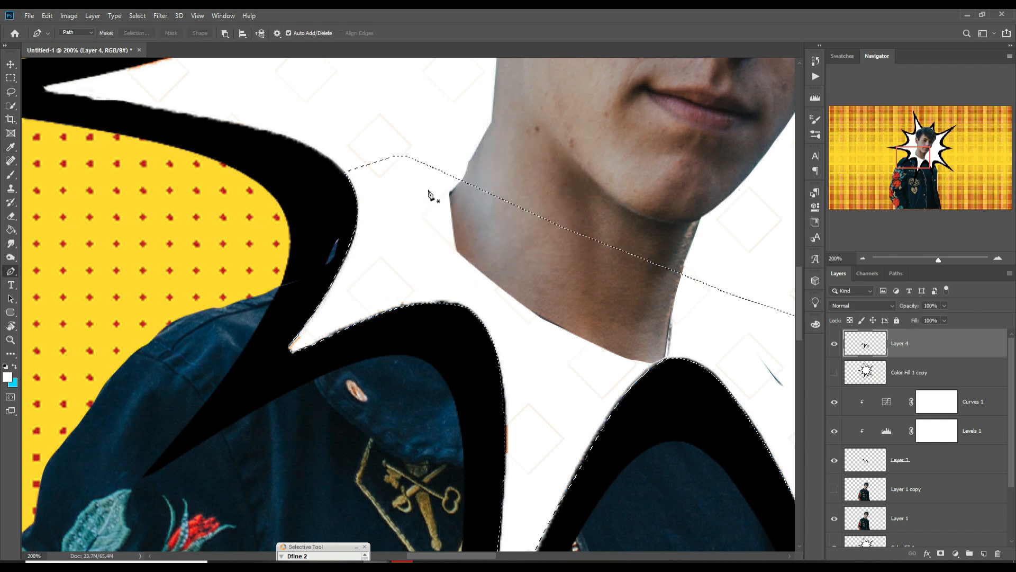
{"action": "left_click", "coordinate": [47, 15]}
{"action": "left_click", "coordinate": [143, 57]}
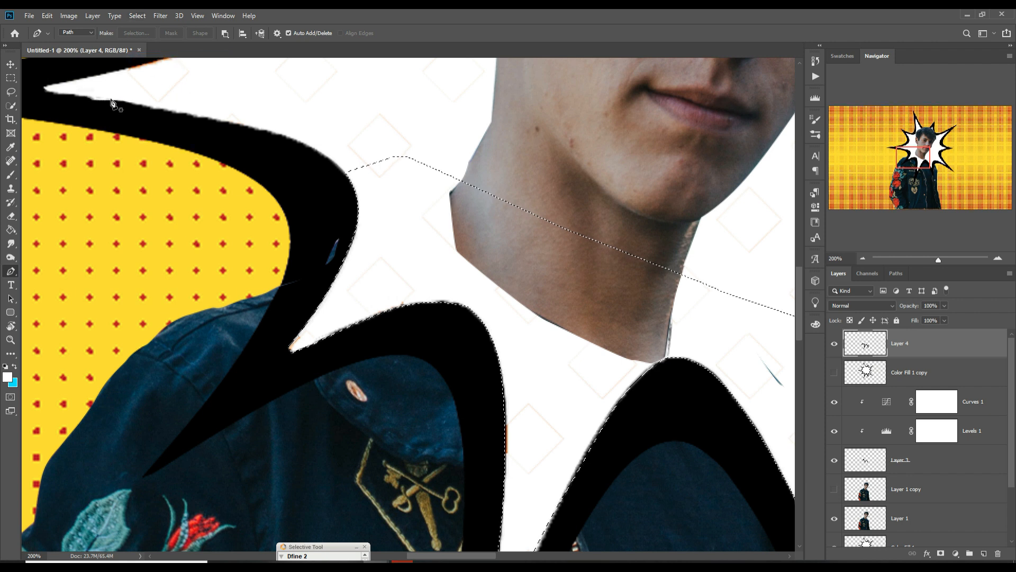
{"action": "left_click", "coordinate": [10, 64]}
{"action": "key", "text": "Delete"}
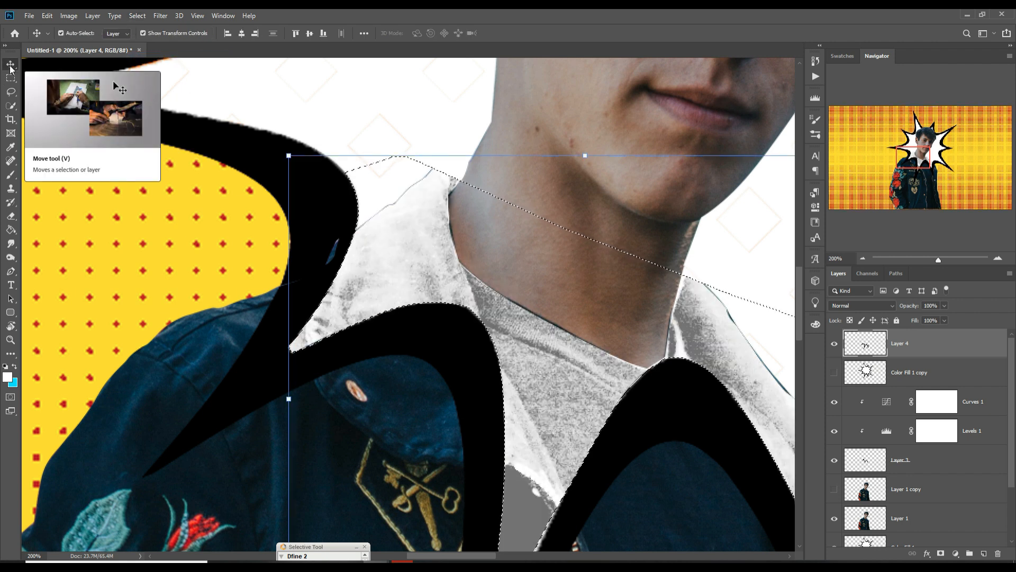
- Deselect the active selection around the collar on Layer 4
{"action": "left_click", "coordinate": [137, 16]}
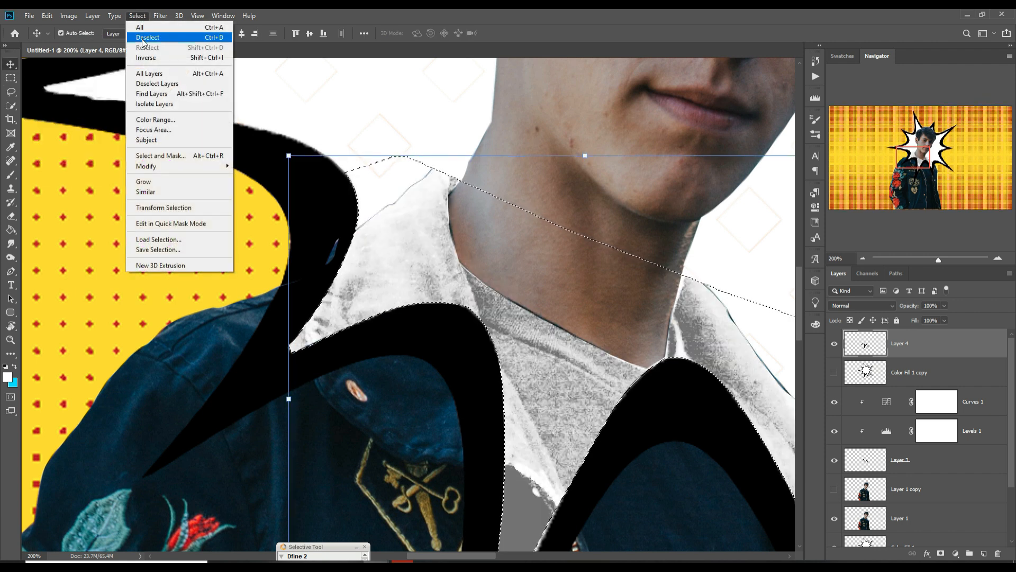
{"action": "left_click", "coordinate": [143, 40]}
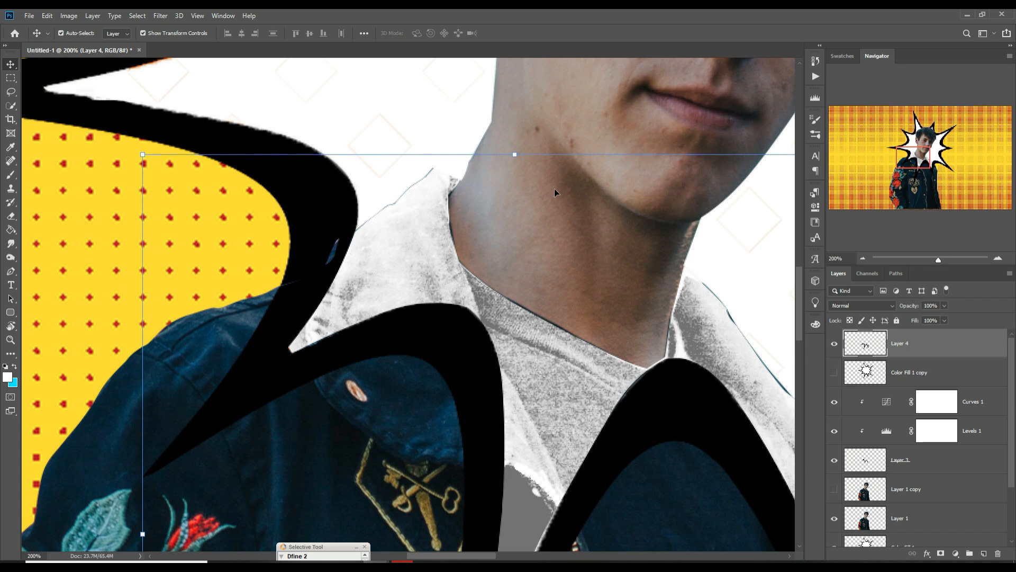
{"action": "key", "text": "ctrl+minus"}
{"action": "key", "text": "ctrl+minus"}
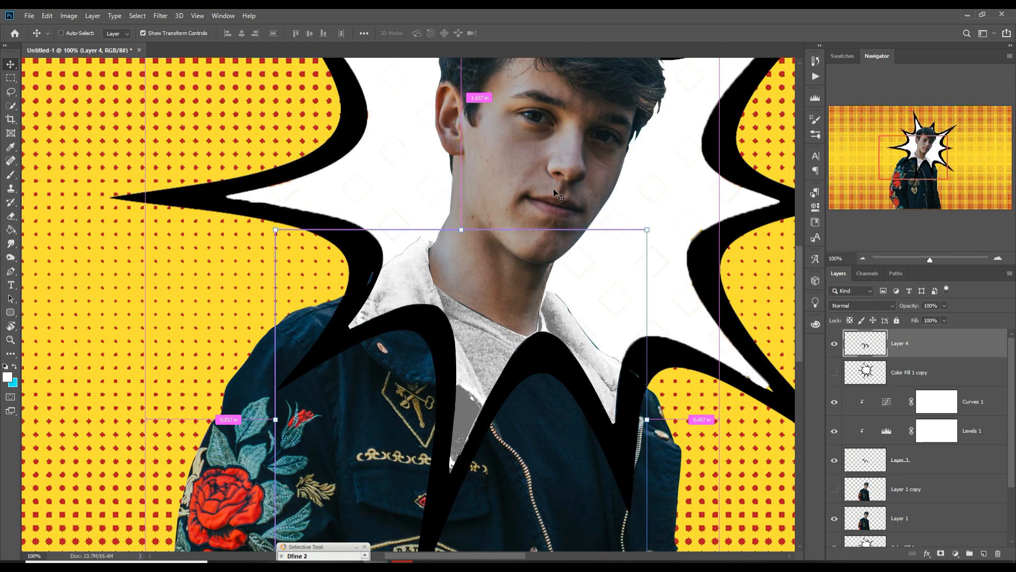
{"action": "key", "text": "ctrl+minus"}
{"action": "key", "text": "ctrl+minus"}
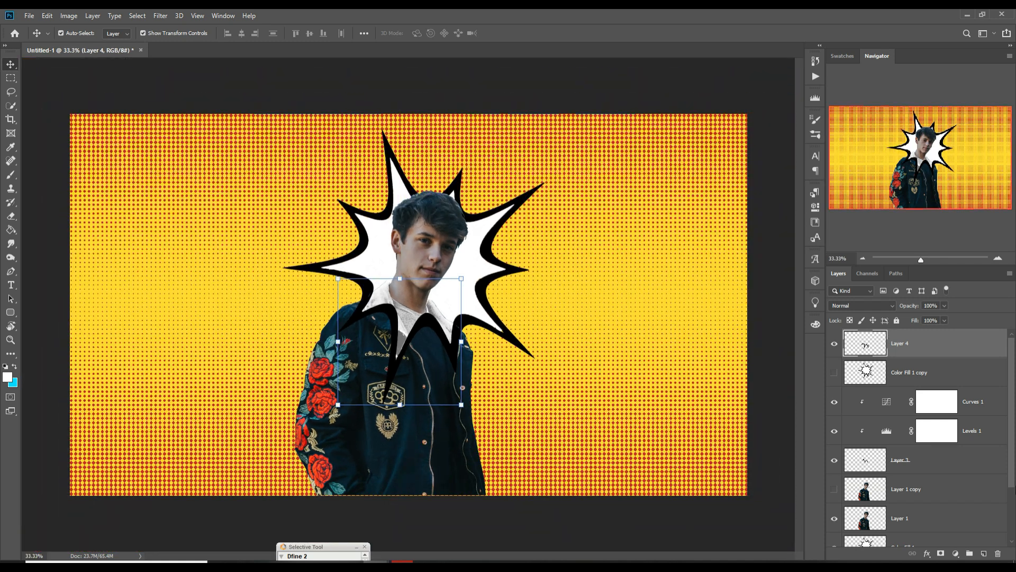
- Add a new empty layer directly above Color Fill 1, beneath the man's Layer 1
{"action": "left_click", "coordinate": [947, 519]}
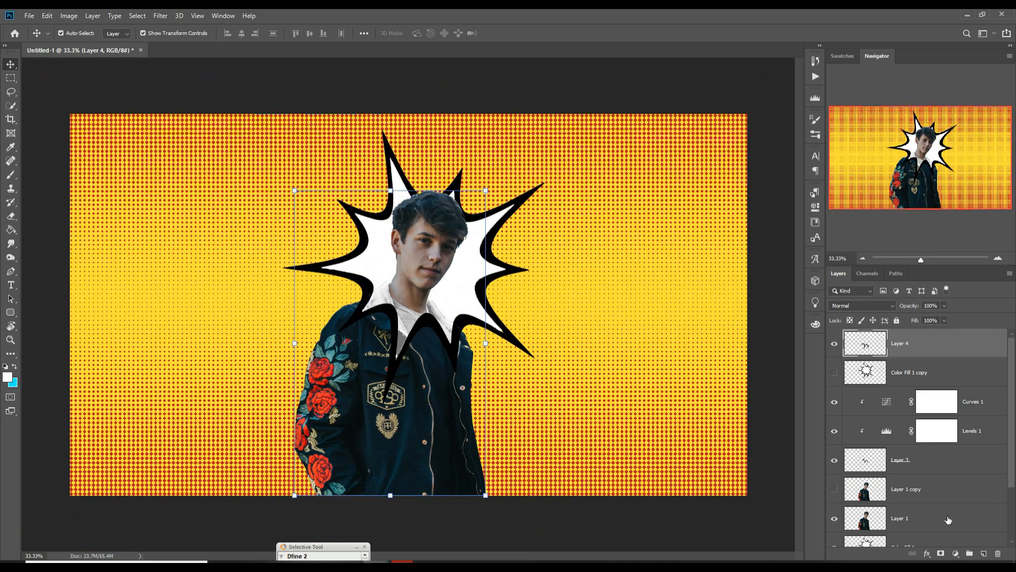
{"action": "scroll", "coordinate": [948, 520], "scroll_direction": "down", "scroll_amount": 3}
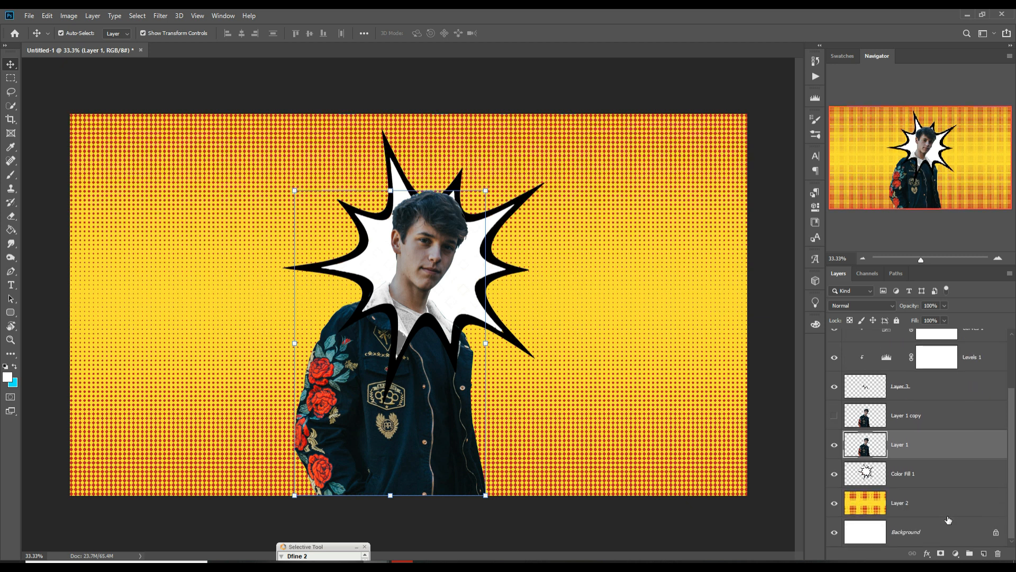
{"action": "left_click", "coordinate": [942, 513]}
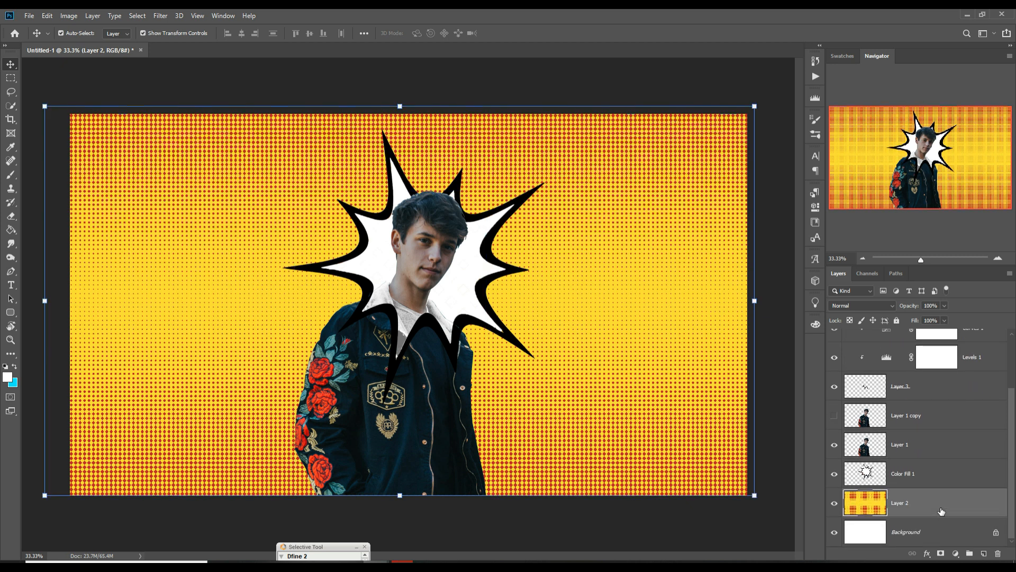
{"action": "left_click", "coordinate": [942, 445]}
{"action": "left_click", "coordinate": [942, 474]}
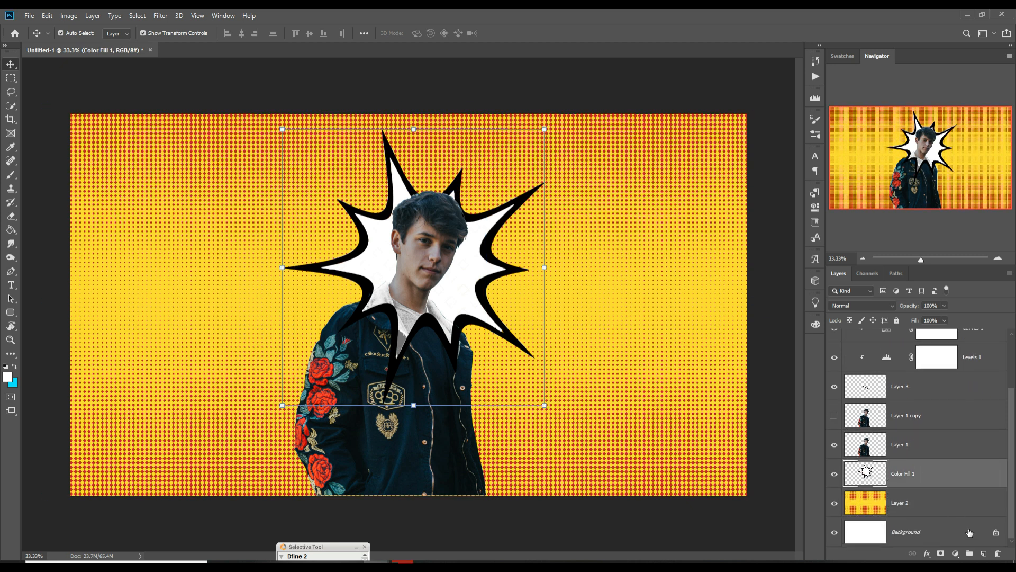
{"action": "left_click", "coordinate": [984, 553]}
- Choose the Brush tool and set its foreground colour to black (#000000)
{"action": "left_click", "coordinate": [11, 175]}
{"action": "left_click", "coordinate": [14, 366]}
{"action": "left_click", "coordinate": [8, 377]}
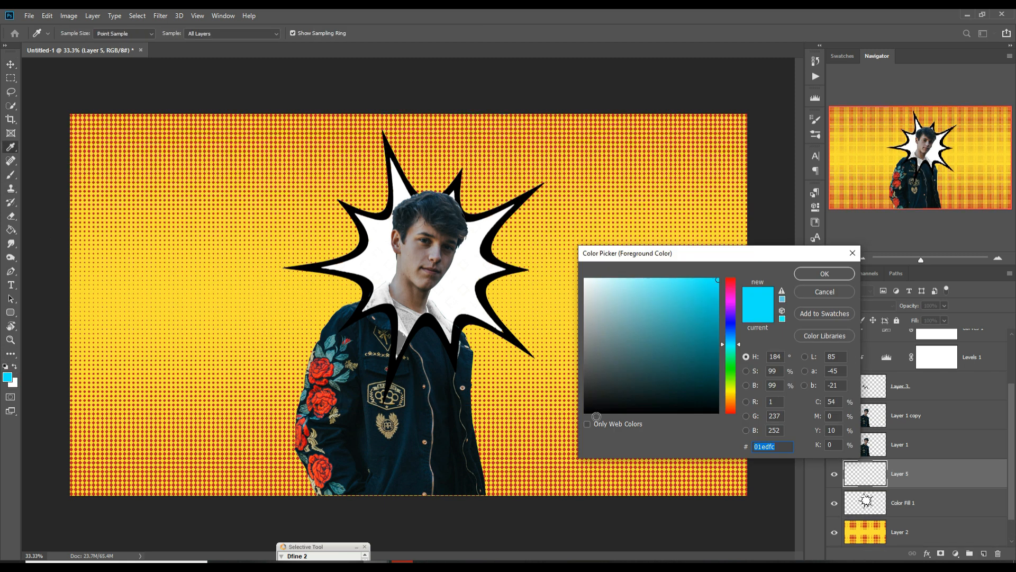
{"action": "left_click", "coordinate": [443, 258]}
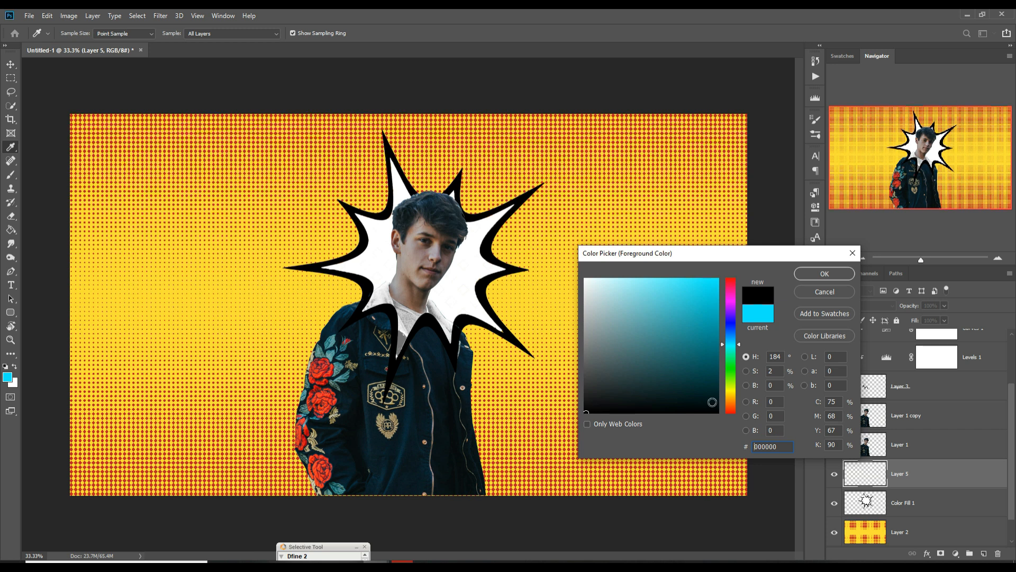
{"action": "left_click", "coordinate": [817, 277]}
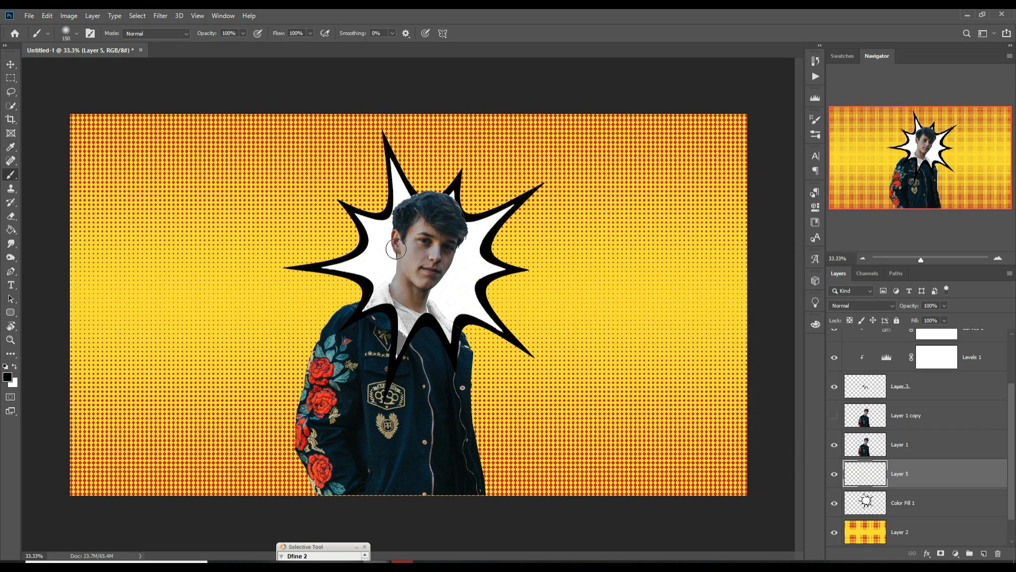
- Try painting a soft shadow behind the man's neck and shoulders with a 400 px brush, and undo the strokes
{"action": "key", "text": "bracketright"}
{"action": "key", "text": "bracketright"}
{"action": "key", "text": "bracketright"}
{"action": "mouse_move", "coordinate": [428, 319]}
{"action": "left_mouse_down"}
{"action": "mouse_move", "coordinate": [405, 349]}
{"action": "mouse_move", "coordinate": [405, 366]}
{"action": "mouse_move", "coordinate": [433, 375]}
{"action": "mouse_move", "coordinate": [455, 369]}
{"action": "left_mouse_up"}
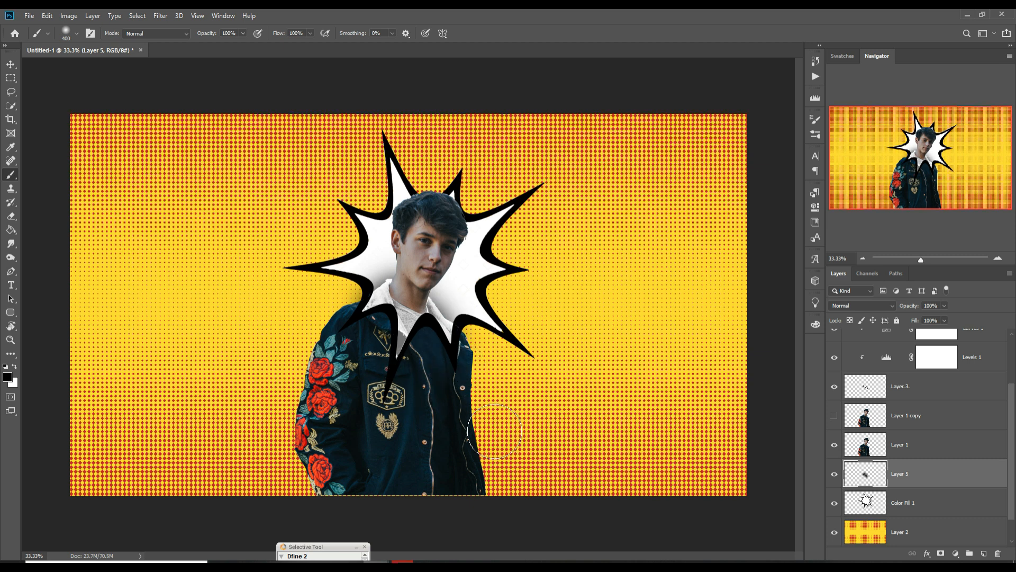
{"action": "key", "text": "ctrl+z"}
{"action": "key", "text": "ctrl+z"}
{"action": "key", "text": "ctrl+z"}
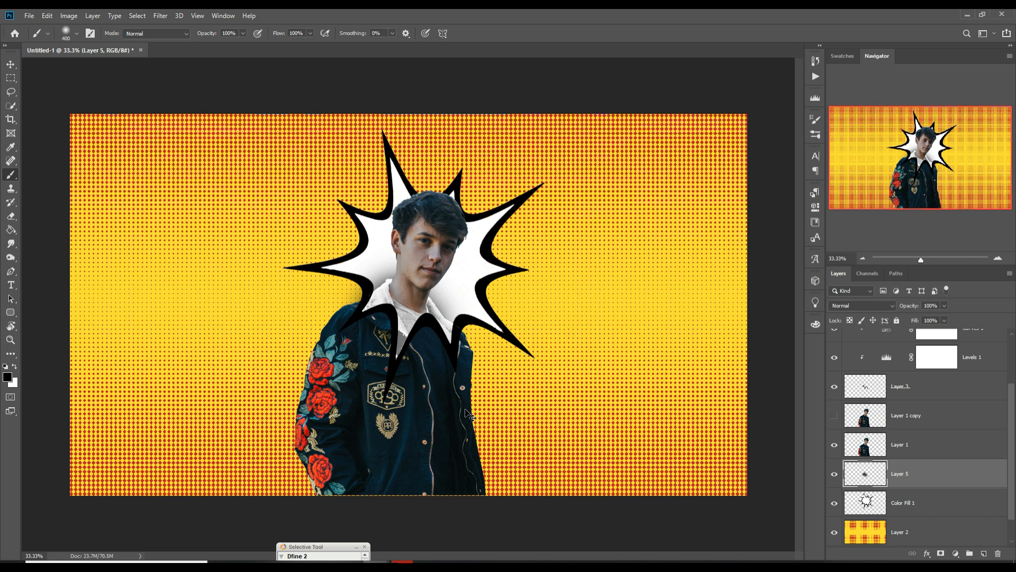
{"action": "key", "text": "ctrl+z"}
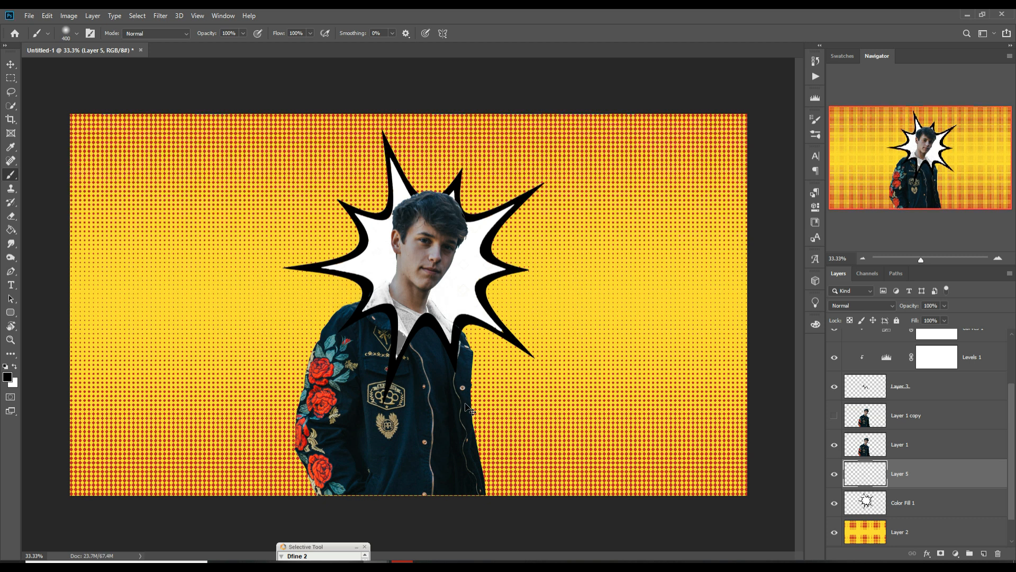
- Paint a soft black shadow on Layer 5 around the man's neck, face and hair with a 150 px brush
{"action": "key", "text": "bracketleft"}
{"action": "key", "text": "bracketleft"}
{"action": "key", "text": "bracketleft"}
{"action": "key", "text": "bracketleft"}
{"action": "key", "text": "bracketleft"}
{"action": "mouse_move", "coordinate": [409, 318]}
{"action": "left_mouse_down"}
{"action": "mouse_move", "coordinate": [432, 306]}
{"action": "mouse_move", "coordinate": [437, 349]}
{"action": "mouse_move", "coordinate": [440, 322]}
{"action": "mouse_move", "coordinate": [466, 393]}
{"action": "mouse_move", "coordinate": [420, 275]}
{"action": "mouse_move", "coordinate": [408, 274]}
{"action": "mouse_move", "coordinate": [417, 283]}
{"action": "mouse_move", "coordinate": [413, 234]}
{"action": "left_mouse_up"}
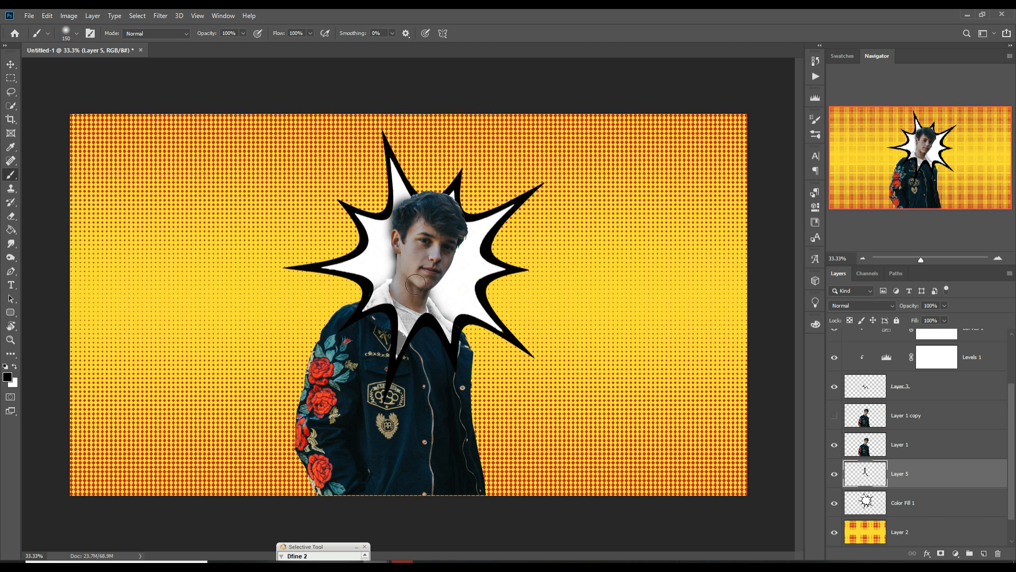
{"action": "left_click_drag", "start_coordinate": [466, 244], "coordinate": [471, 246]}
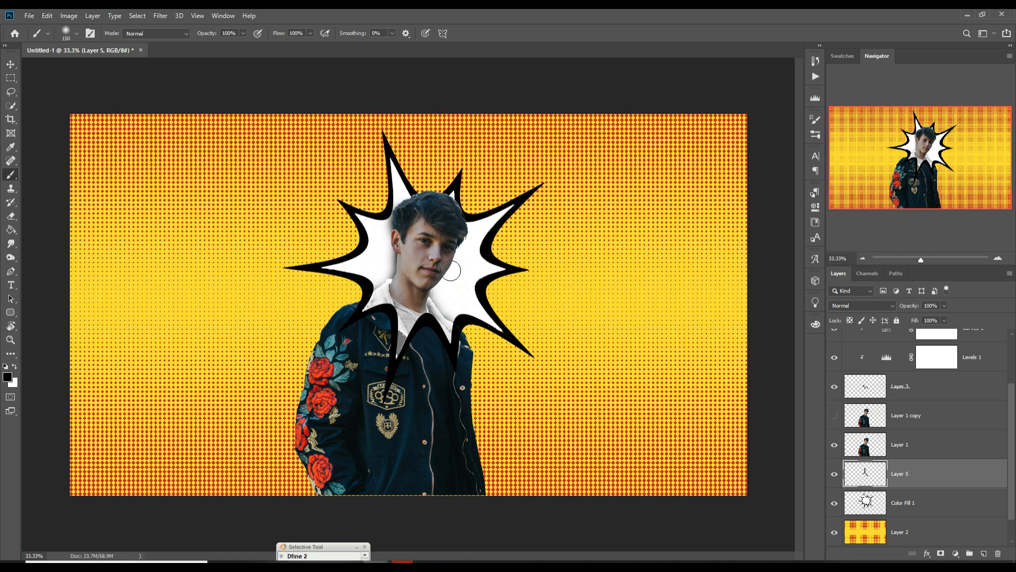
{"action": "left_click", "coordinate": [6, 61]}
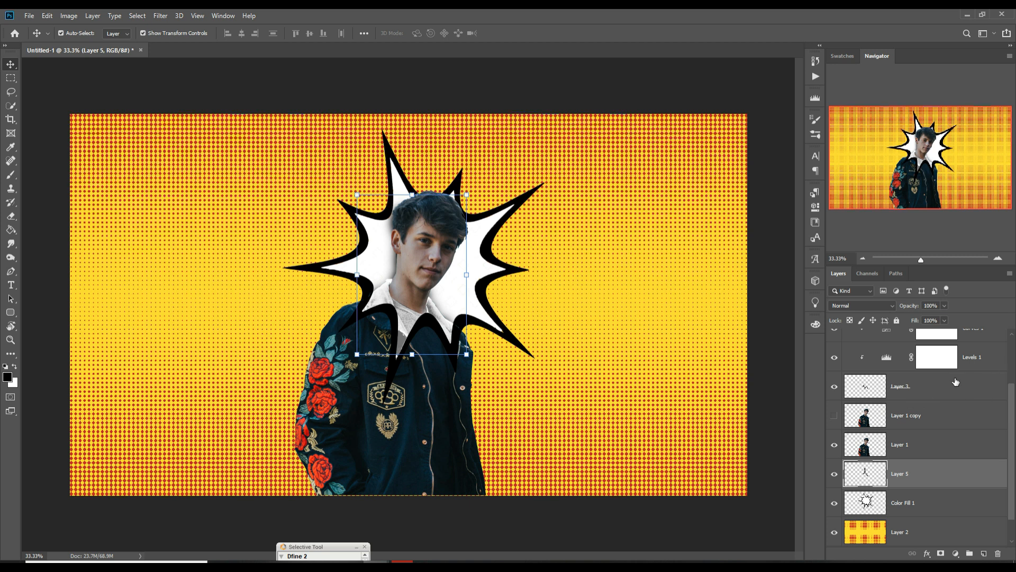
- Create a new layer above Layer 1 copy and clip it to that layer
{"action": "scroll", "coordinate": [968, 349], "scroll_direction": "up", "scroll_amount": 3}
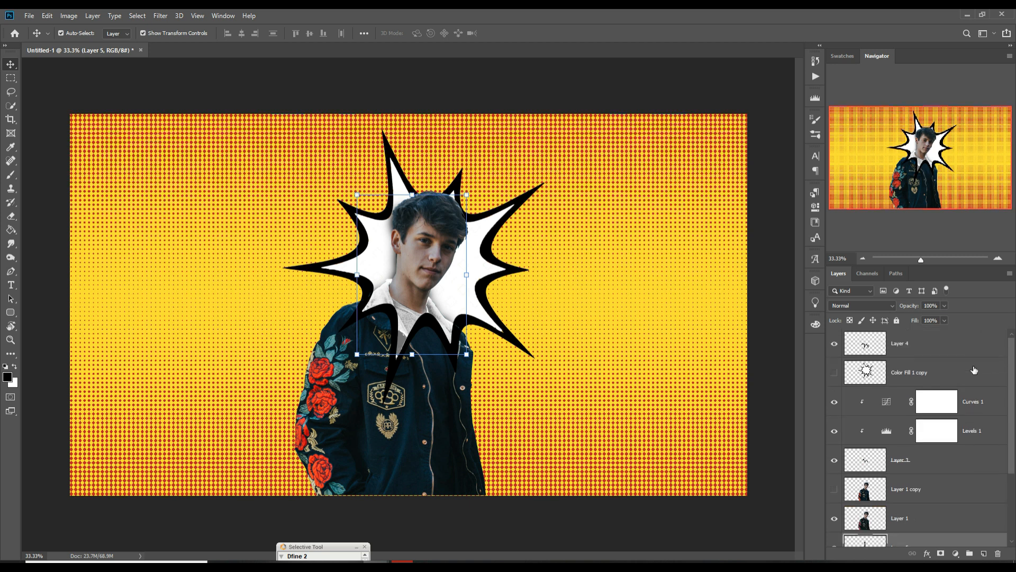
{"action": "left_click", "coordinate": [957, 349]}
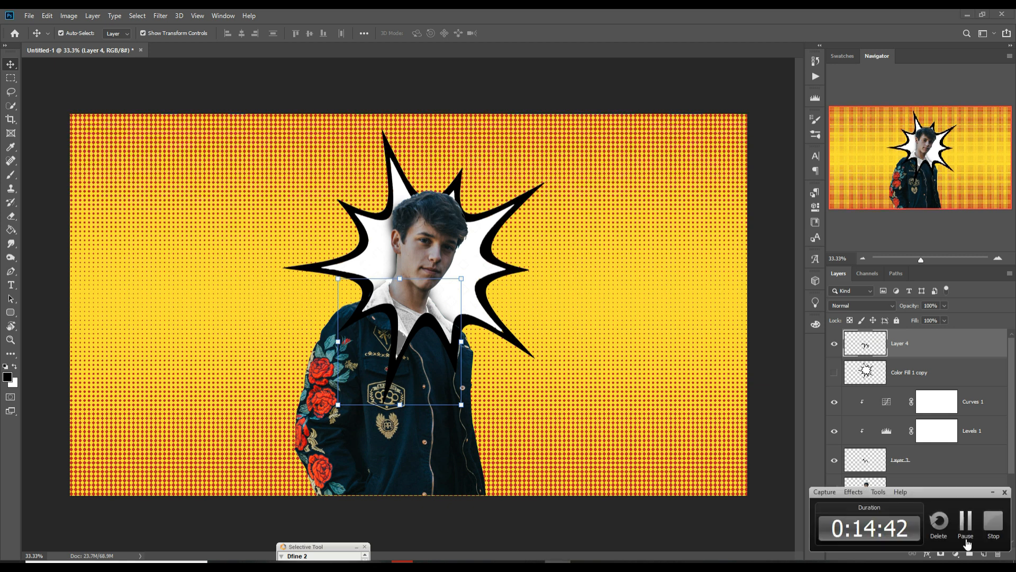
{"action": "left_click", "coordinate": [939, 484]}
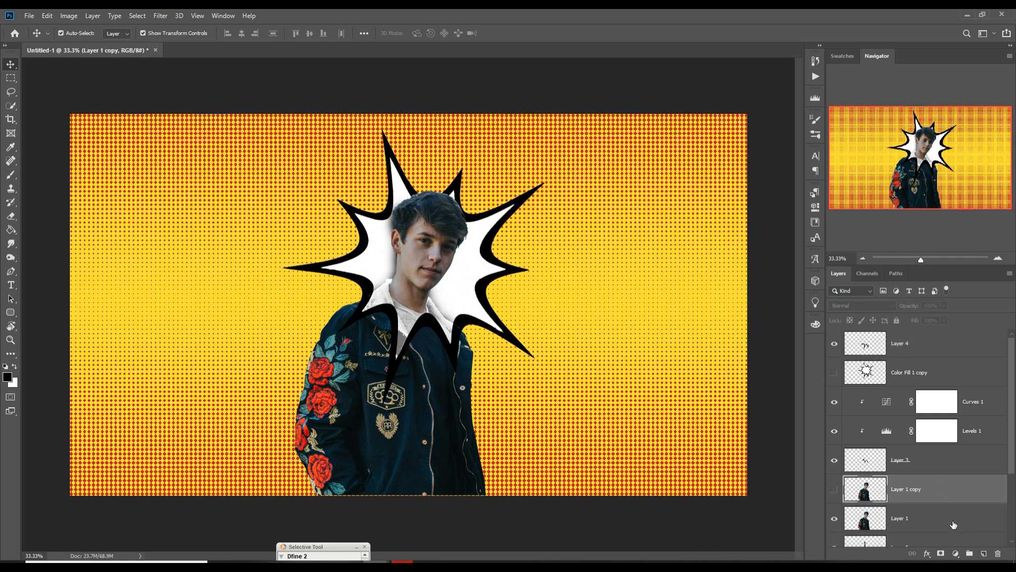
{"action": "left_click", "coordinate": [984, 553]}
{"action": "right_click", "coordinate": [942, 481]}
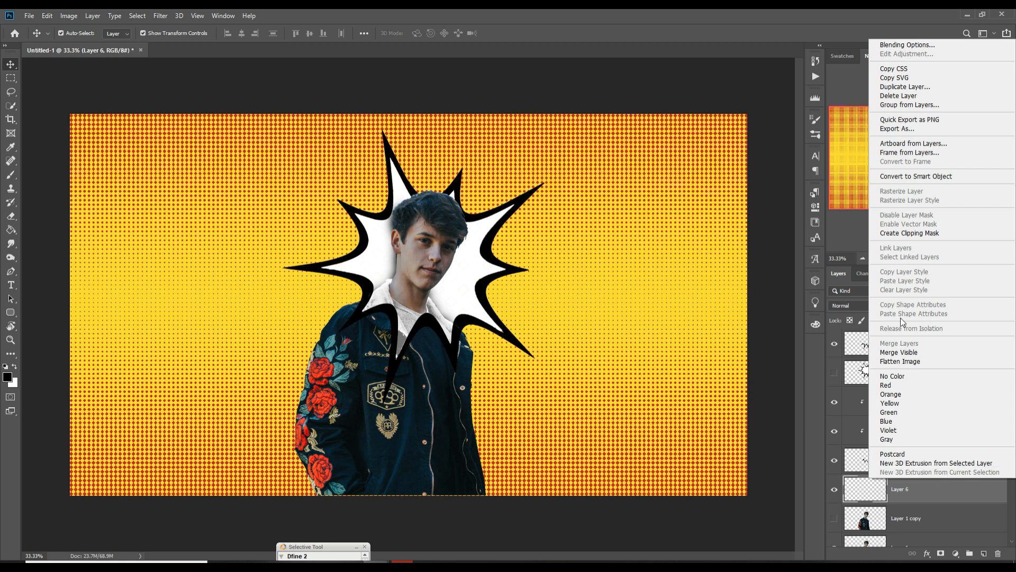
{"action": "left_click", "coordinate": [901, 233]}
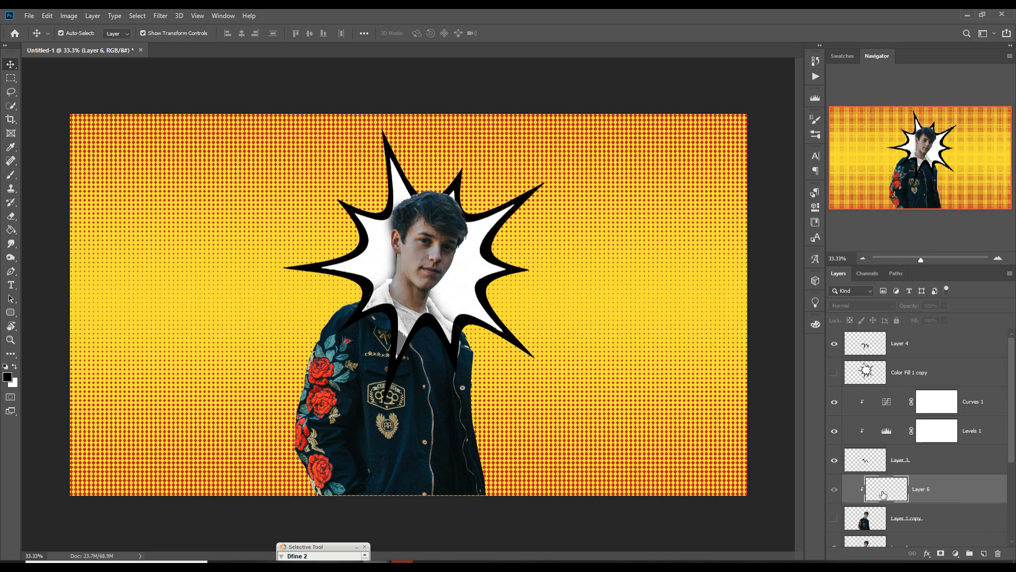
- Move Layer 6 directly above Layer 1 and clip it to Layer 1
{"action": "scroll", "coordinate": [921, 494], "scroll_direction": "down", "scroll_amount": 2}
{"action": "left_click_drag", "start_coordinate": [949, 439], "coordinate": [927, 465]}
{"action": "right_click", "coordinate": [920, 458]}
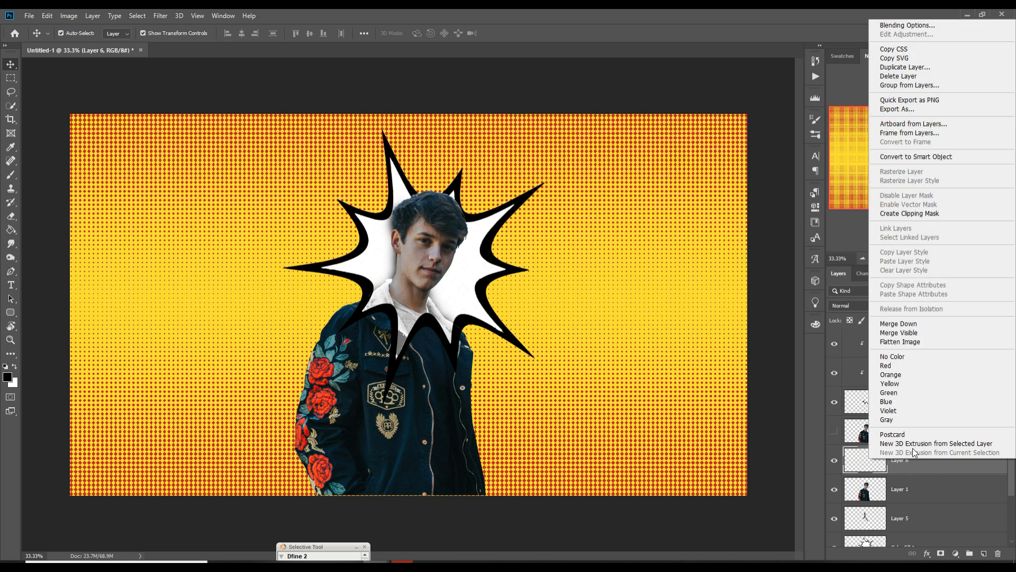
{"action": "left_click", "coordinate": [903, 214]}
- Set Layer 6 to Overlay blending and fill it with 50% Gray at 100% opacity
{"action": "left_click", "coordinate": [895, 303]}
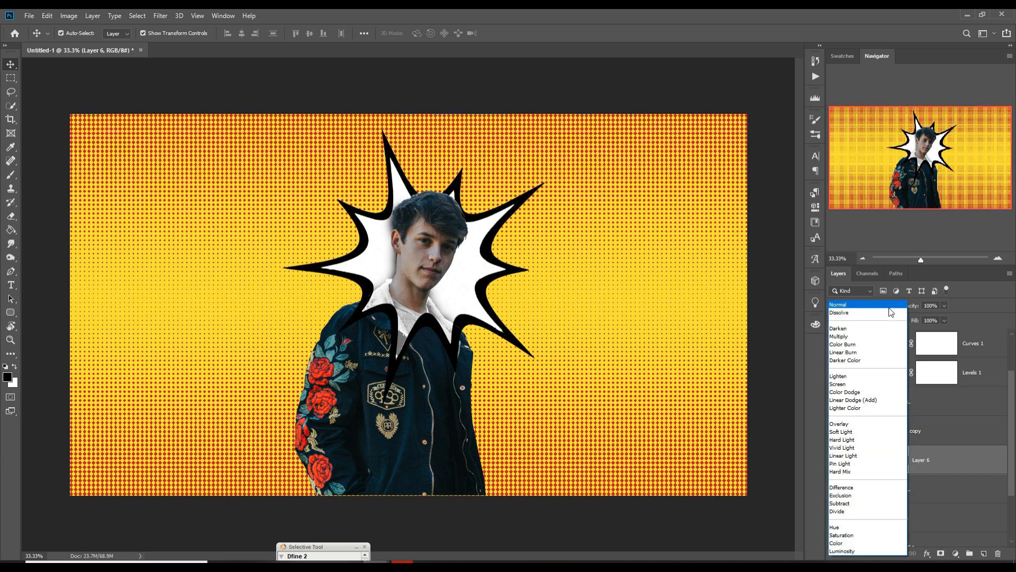
{"action": "left_click", "coordinate": [841, 423]}
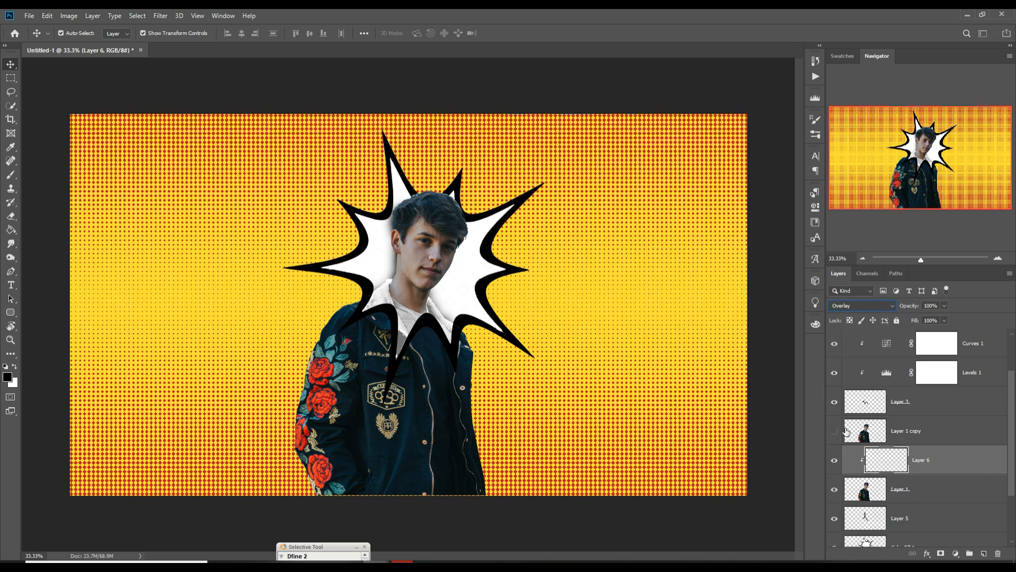
{"action": "left_click", "coordinate": [47, 15]}
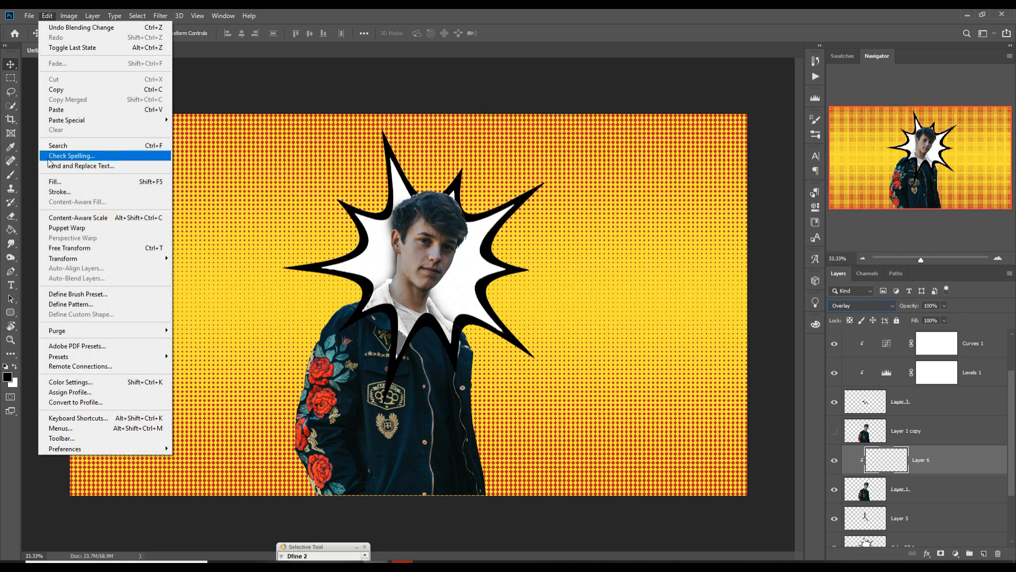
{"action": "left_click", "coordinate": [53, 182]}
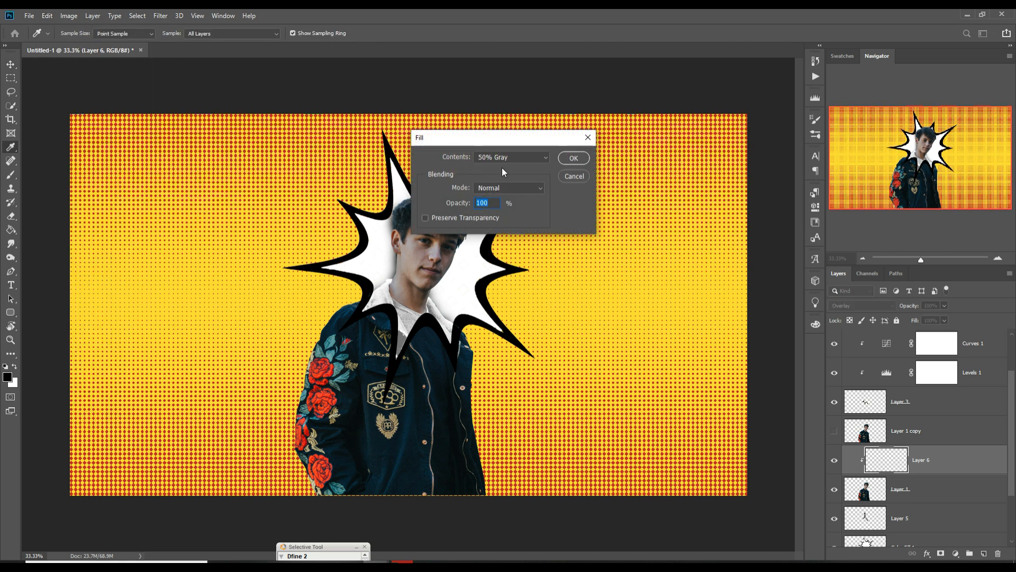
{"action": "left_click", "coordinate": [573, 157]}
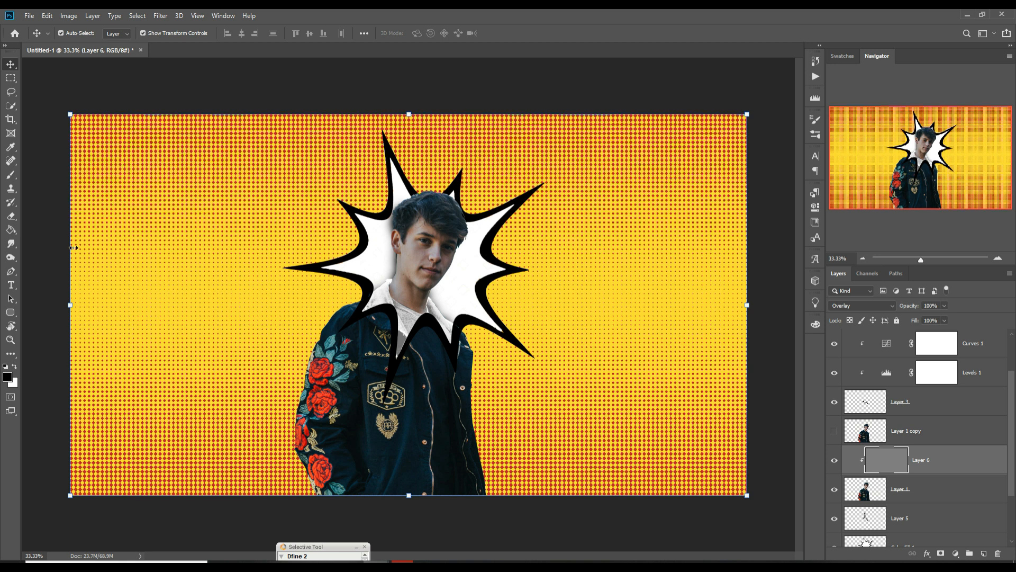
- Lighten the top of the man's hair on Layer 6 with the Dodge tool, Midtones range, 76% exposure
{"action": "left_click", "coordinate": [11, 258]}
{"action": "left_click", "coordinate": [53, 258]}
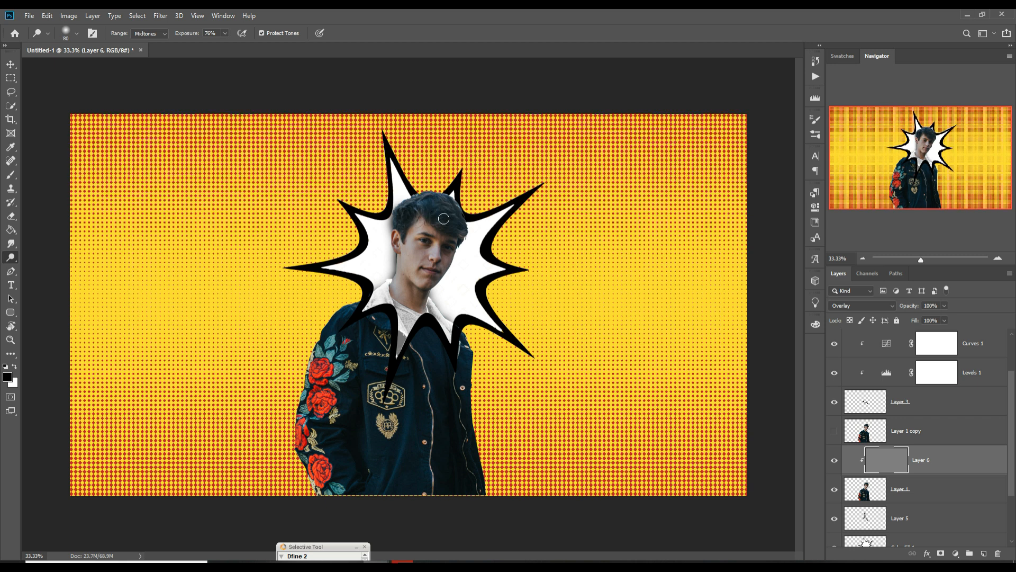
{"action": "mouse_move", "coordinate": [434, 218]}
{"action": "left_mouse_down"}
{"action": "mouse_move", "coordinate": [412, 207]}
{"action": "mouse_move", "coordinate": [406, 227]}
{"action": "mouse_move", "coordinate": [460, 209]}
{"action": "mouse_move", "coordinate": [458, 223]}
{"action": "left_mouse_up"}
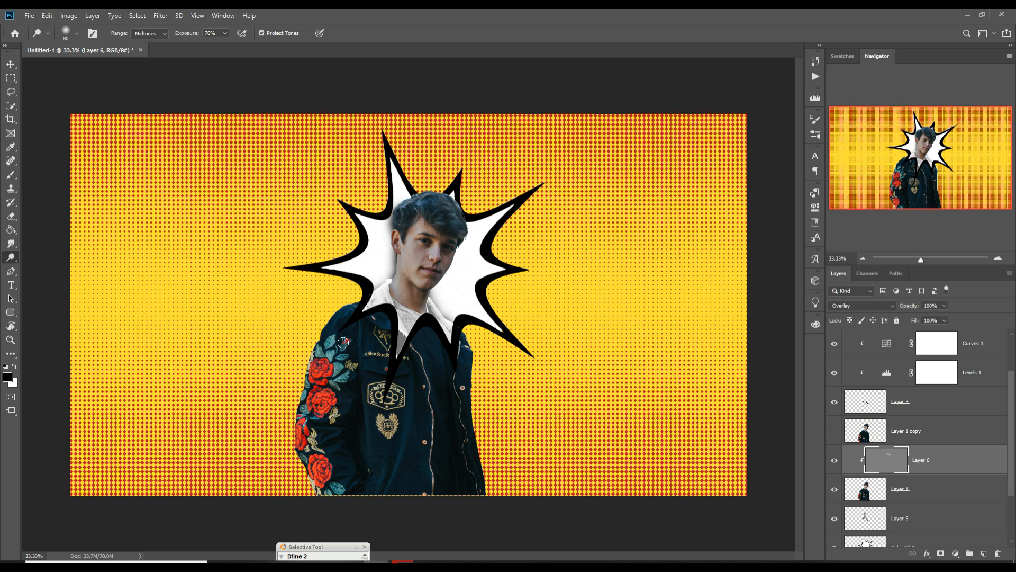
- Dodge highlights down the jacket's front and sleeve on Layer 6 with a 125 px brush
{"action": "key", "text": "bracketright"}
{"action": "key", "text": "bracketright"}
{"action": "mouse_move", "coordinate": [354, 327]}
{"action": "left_mouse_down"}
{"action": "mouse_move", "coordinate": [387, 446]}
{"action": "mouse_move", "coordinate": [376, 344]}
{"action": "mouse_move", "coordinate": [381, 475]}
{"action": "mouse_move", "coordinate": [366, 334]}
{"action": "mouse_move", "coordinate": [383, 464]}
{"action": "mouse_move", "coordinate": [415, 378]}
{"action": "mouse_move", "coordinate": [400, 499]}
{"action": "mouse_move", "coordinate": [420, 379]}
{"action": "mouse_move", "coordinate": [387, 518]}
{"action": "mouse_move", "coordinate": [422, 359]}
{"action": "mouse_move", "coordinate": [420, 462]}
{"action": "mouse_move", "coordinate": [435, 348]}
{"action": "mouse_move", "coordinate": [454, 418]}
{"action": "mouse_move", "coordinate": [437, 341]}
{"action": "mouse_move", "coordinate": [462, 493]}
{"action": "mouse_move", "coordinate": [453, 467]}
{"action": "mouse_move", "coordinate": [481, 353]}
{"action": "mouse_move", "coordinate": [473, 389]}
{"action": "mouse_move", "coordinate": [482, 450]}
{"action": "left_mouse_up"}
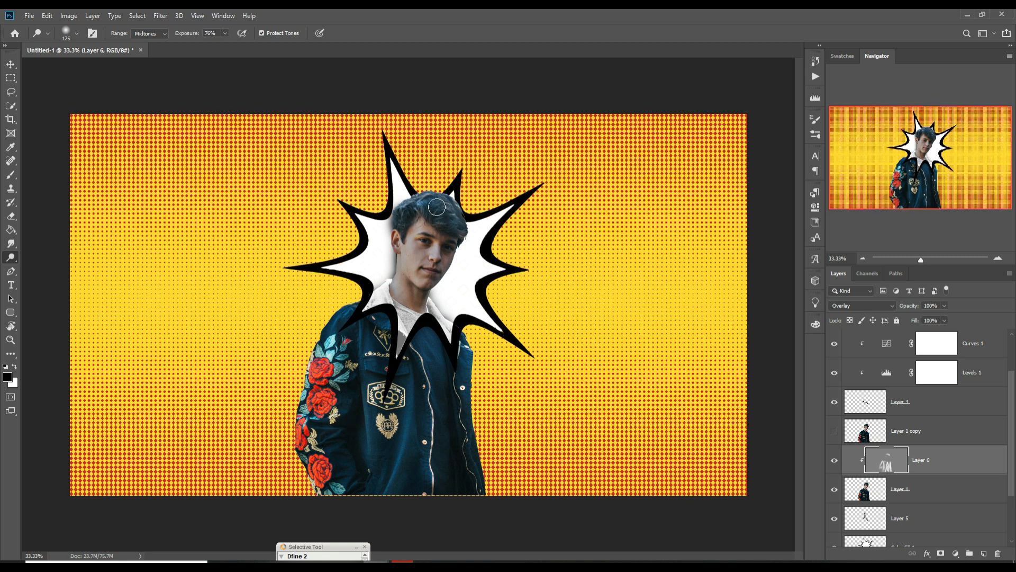
{"action": "key", "text": "bracketright"}
{"action": "key", "text": "bracketleft"}
{"action": "key", "text": "bracketleft"}
{"action": "key", "text": "bracketleft"}
{"action": "key", "text": "v"}
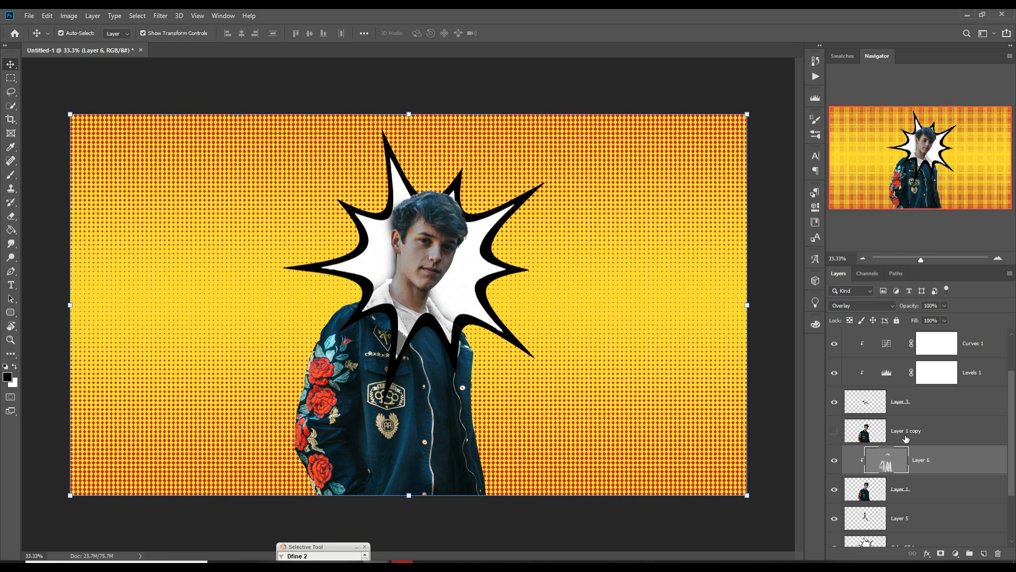
- Open Layer 1 in the Camera Raw filter and adjust its parametric tone curve
{"action": "left_click", "coordinate": [876, 432]}
{"action": "left_click", "coordinate": [880, 497]}
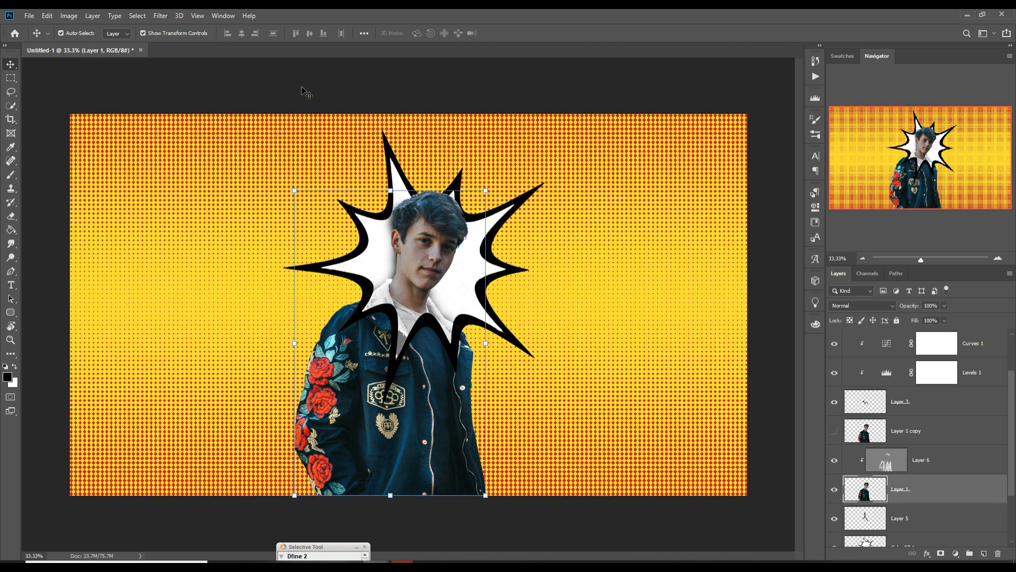
{"action": "left_click", "coordinate": [163, 19]}
{"action": "left_click", "coordinate": [169, 82]}
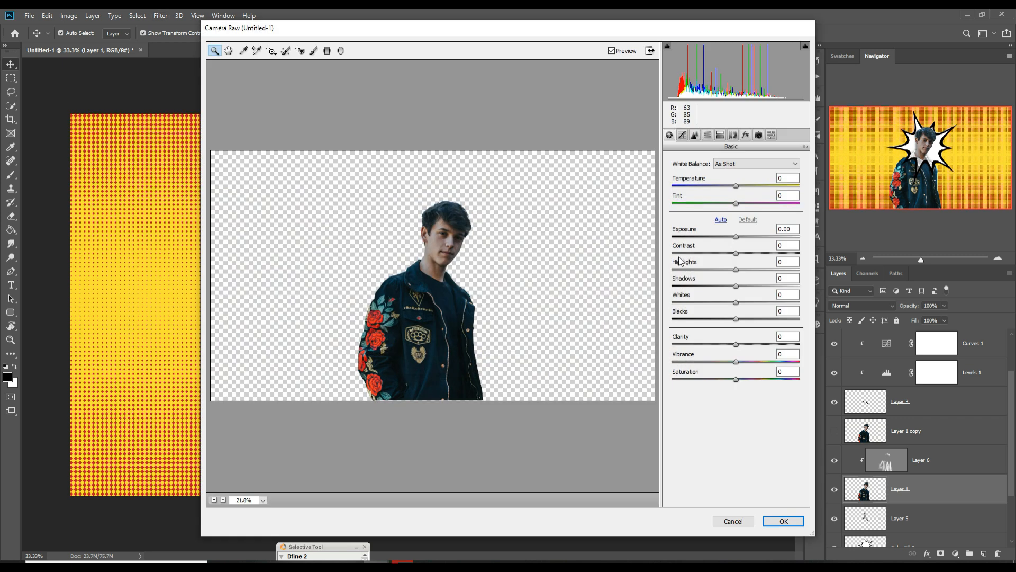
{"action": "left_click", "coordinate": [682, 134]}
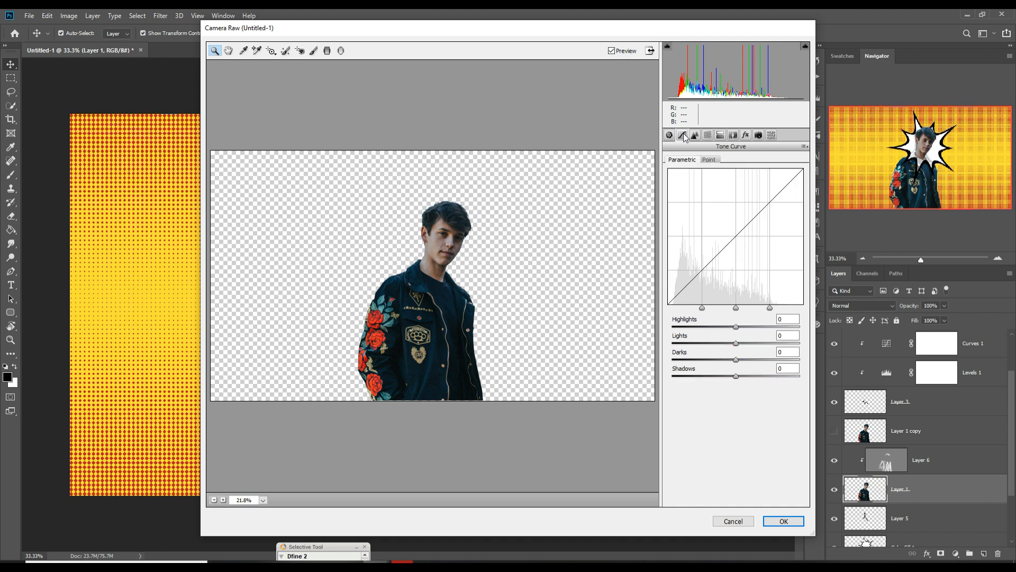
{"action": "left_click_drag", "start_coordinate": [739, 331], "coordinate": [728, 375]}
- Set the basic adjustments to Highlights +12, Shadows -4 and Whites +19, and apply the Camera Raw filter to Layer 1
{"action": "left_click", "coordinate": [669, 135]}
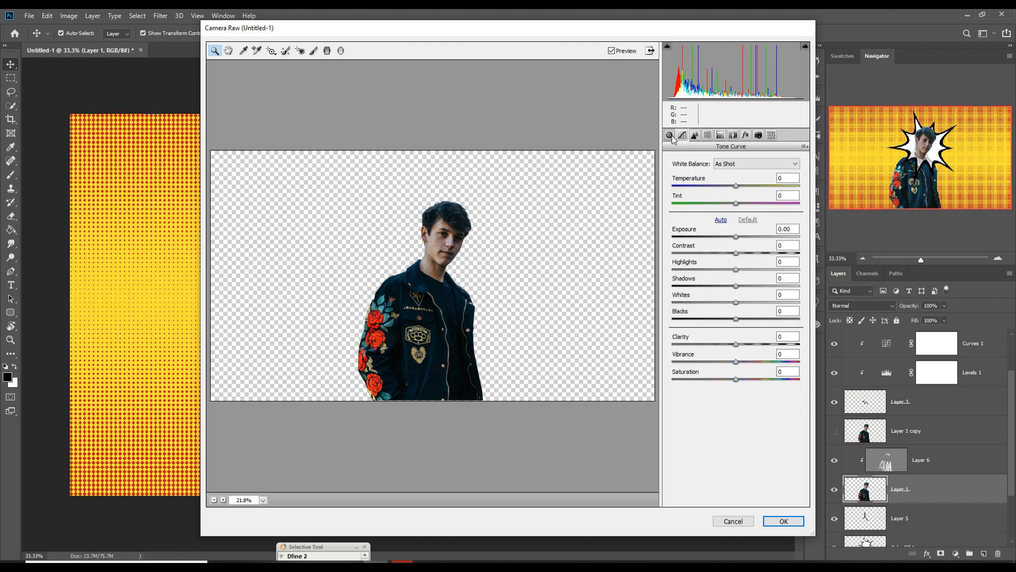
{"action": "left_click_drag", "start_coordinate": [739, 274], "coordinate": [747, 303]}
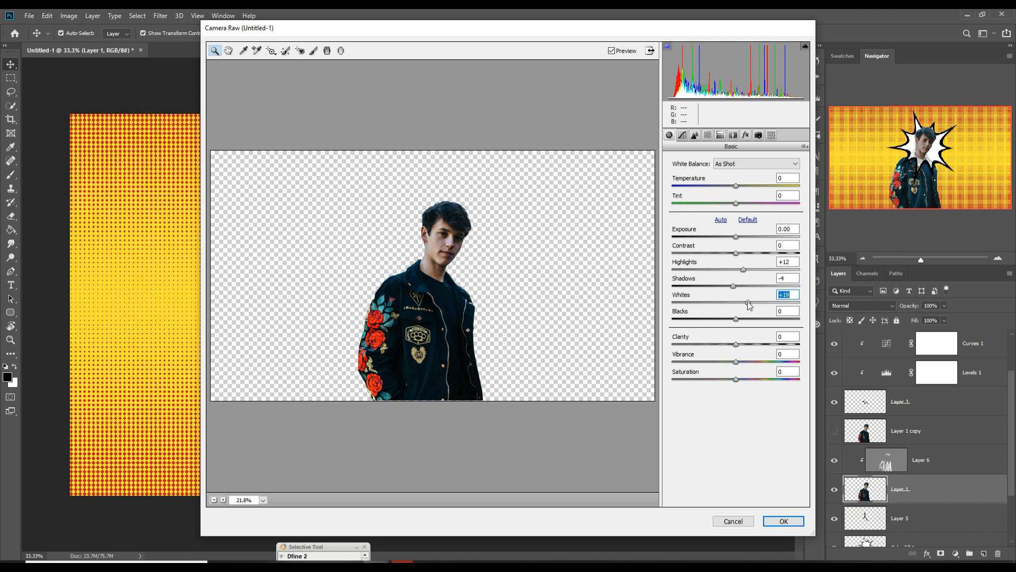
{"action": "left_click_drag", "start_coordinate": [736, 378], "coordinate": [737, 376]}
{"action": "left_click", "coordinate": [773, 519]}
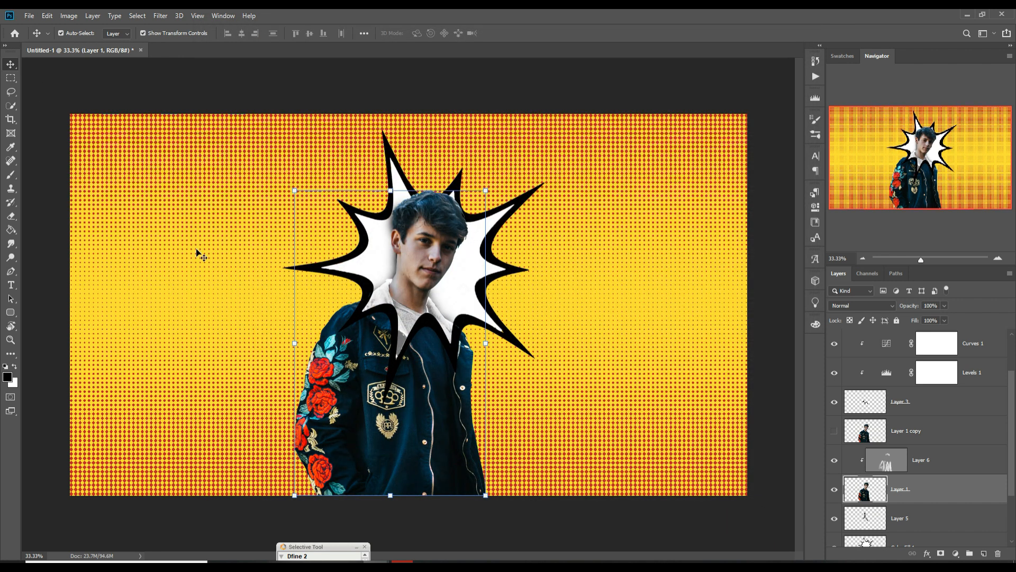
- Select Layer 4 at the top of the layer stack
{"action": "scroll", "coordinate": [986, 349], "scroll_direction": "up", "scroll_amount": 2}
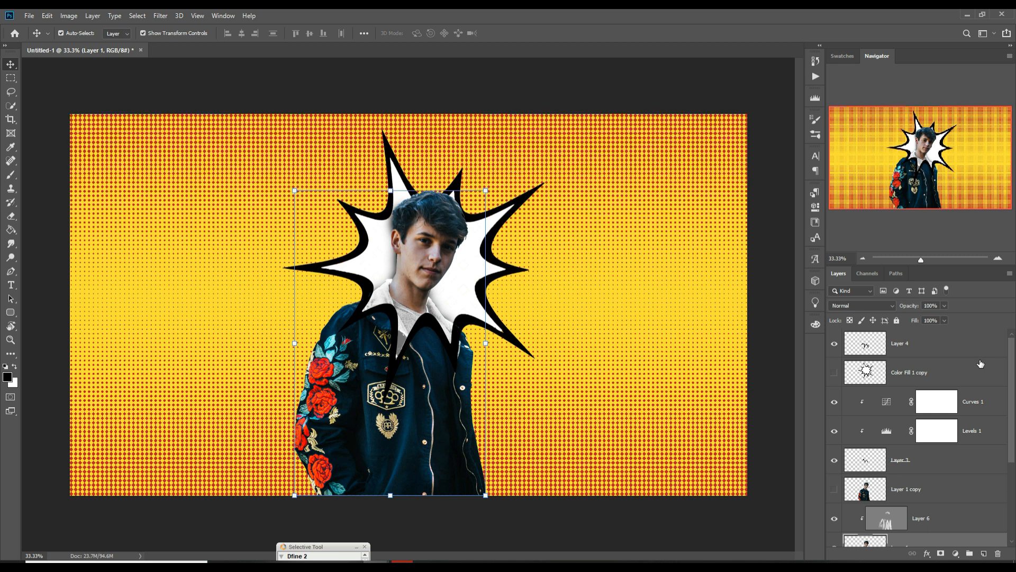
{"action": "left_click", "coordinate": [970, 347]}
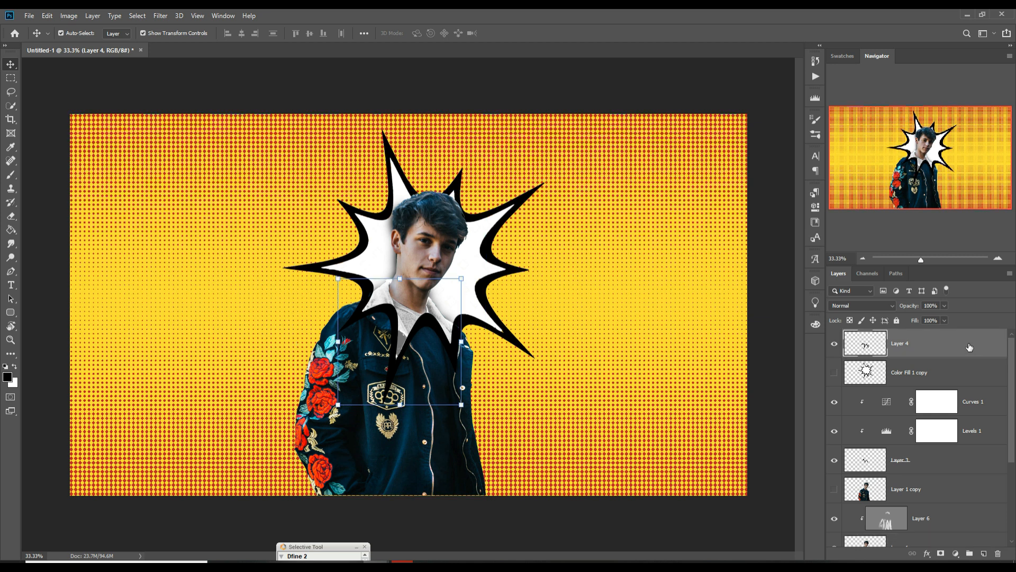